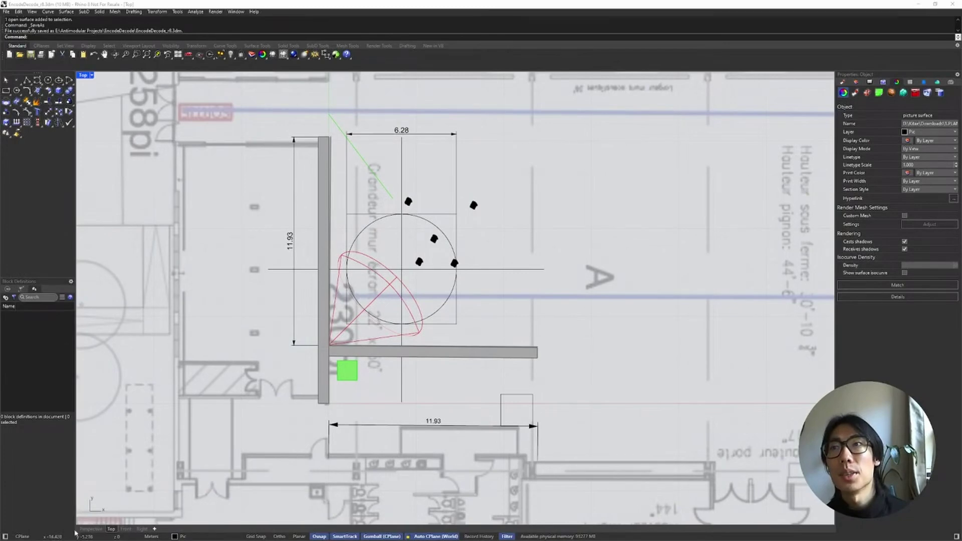
# Examine the two textured projection walls and the visitor figures in the Perspective view.
pyautogui.click(91, 528)
pyautogui.moveTo(502, 340); pyautogui.dragTo(491, 285, button='right')
pyautogui.scroll(-5, 468, 305)
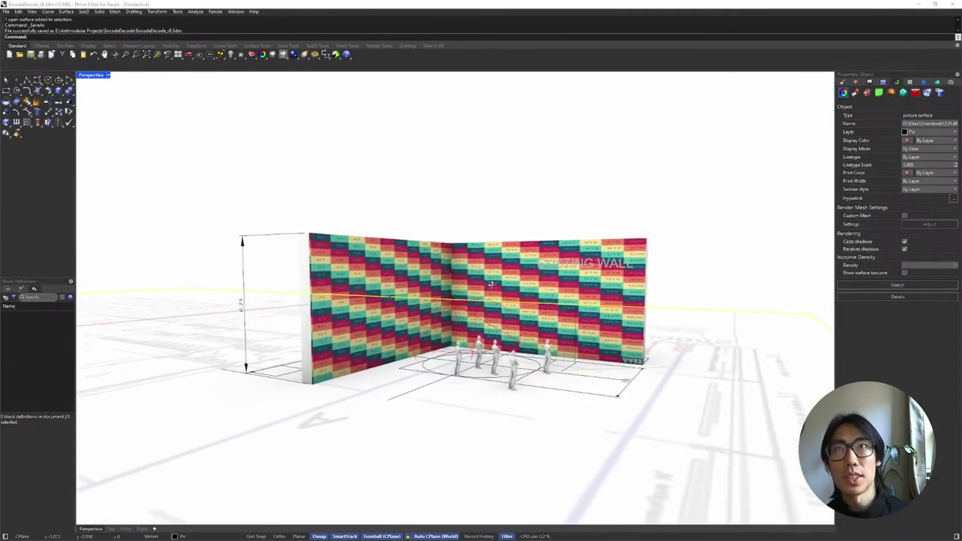
pyautogui.click(548, 183)
pyautogui.moveTo(547, 183); pyautogui.dragTo(516, 178, button='right')
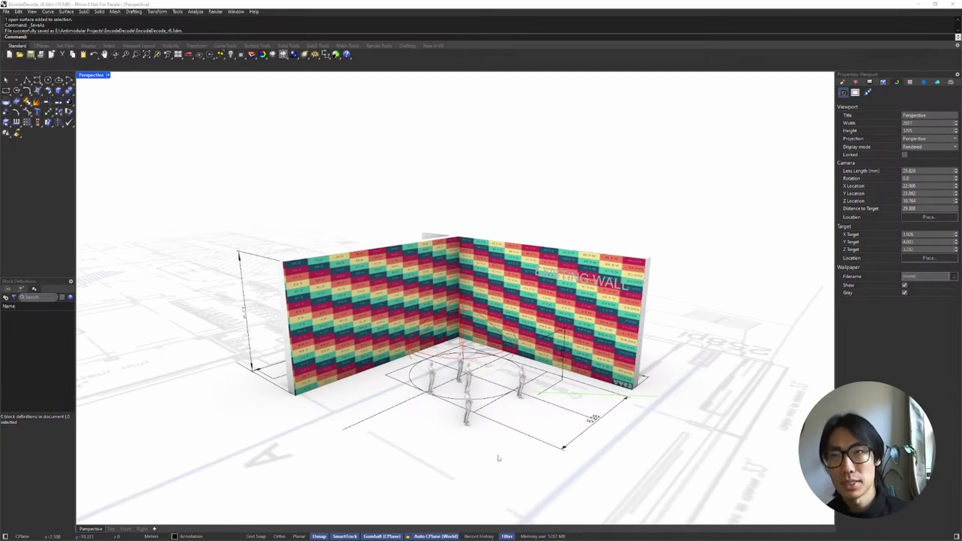
# Switch to the browser, search the web for "encode decode" plus the artist's name, and open the Encode/Decode project page.
pyautogui.hotkey('alt', 'Tab')
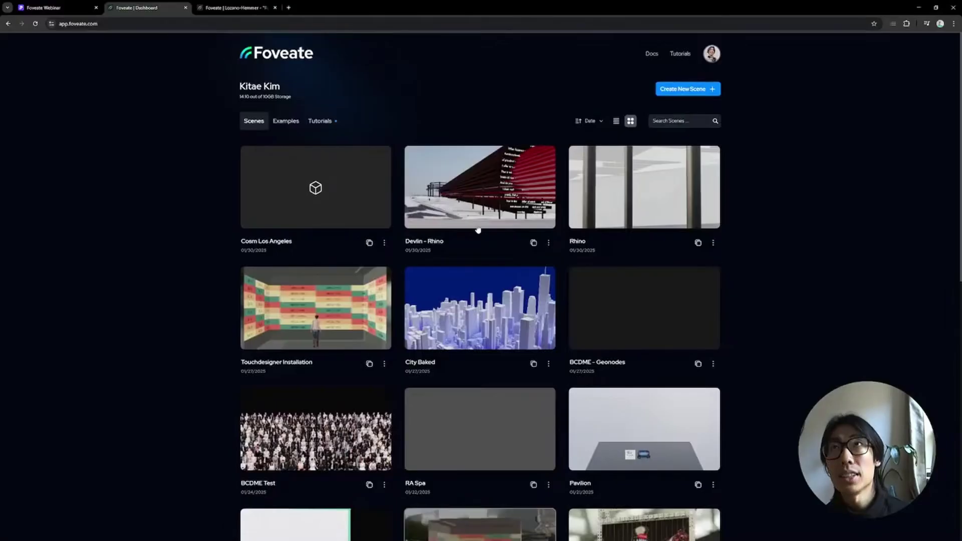
pyautogui.click(289, 7)
pyautogui.write('encode decode')
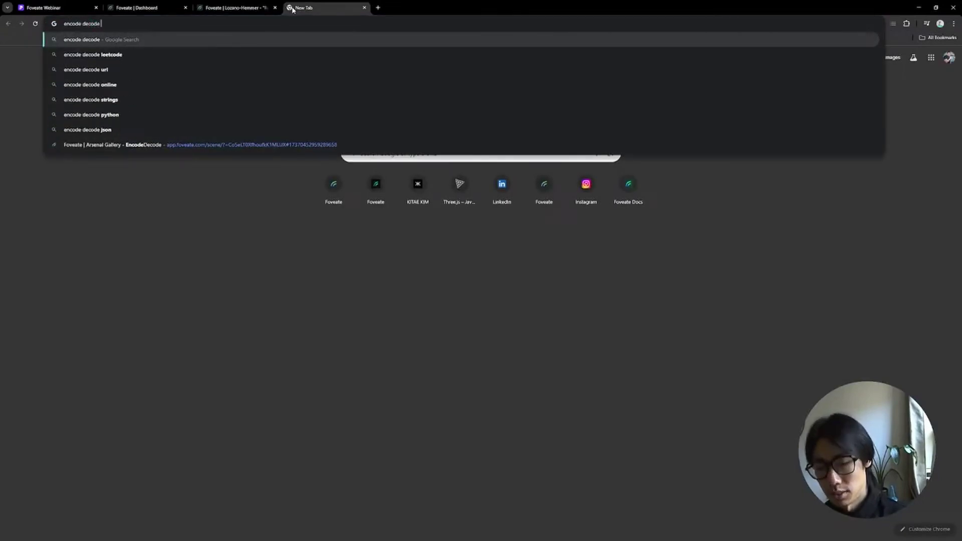
pyautogui.write(' kitae kimn')
pyautogui.press('Return')
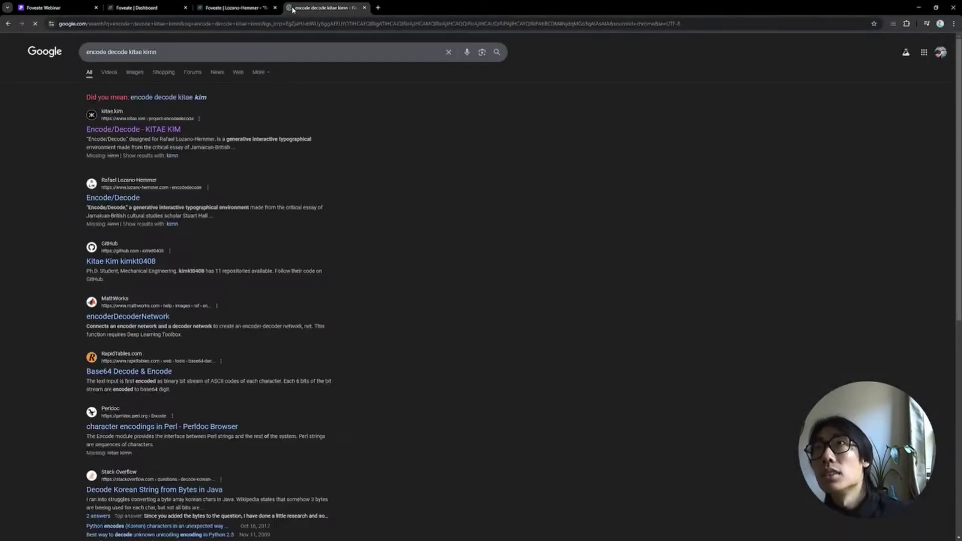
pyautogui.click(220, 127)
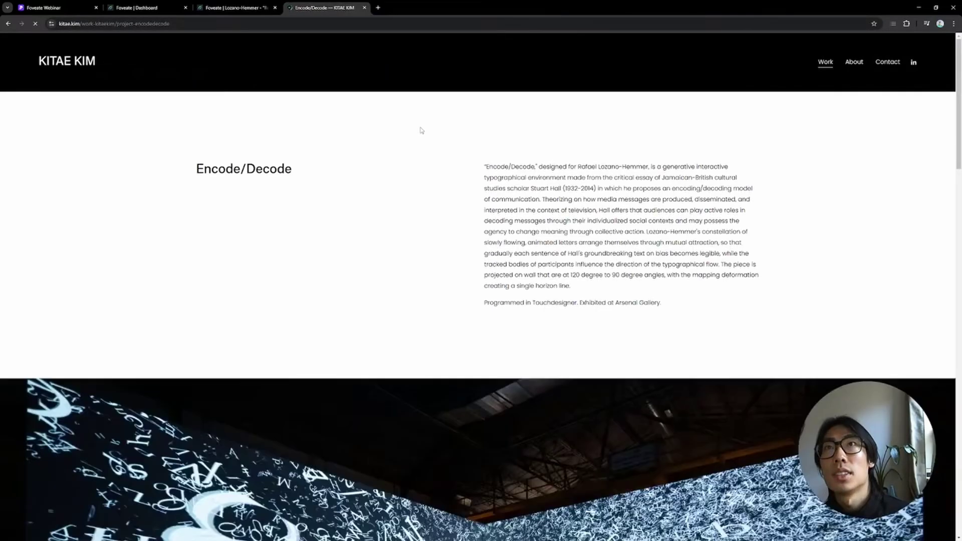
# Look through the project page's installation photo and play the embedded Encode Decode video, pausing it when done.
pyautogui.scroll(-6, 431, 193)
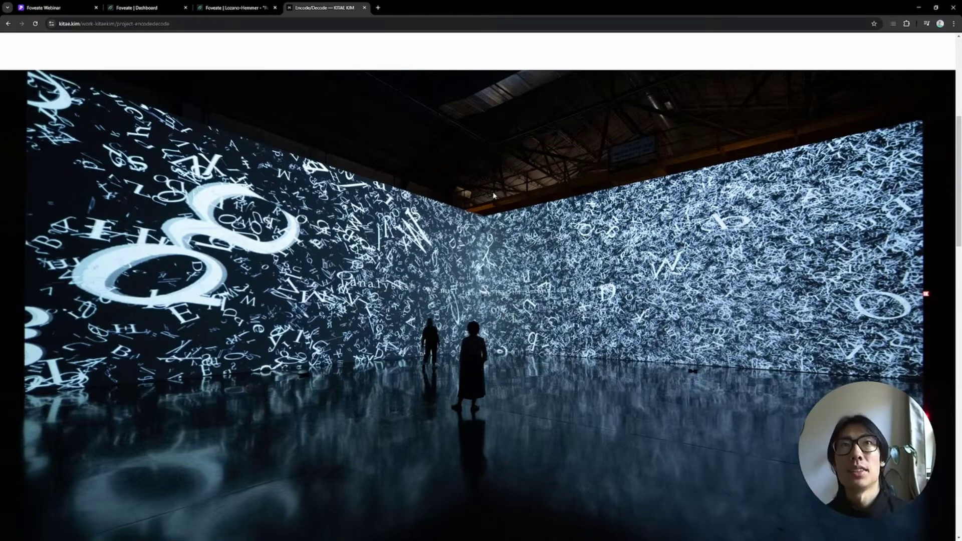
pyautogui.scroll(-8, 481, 232)
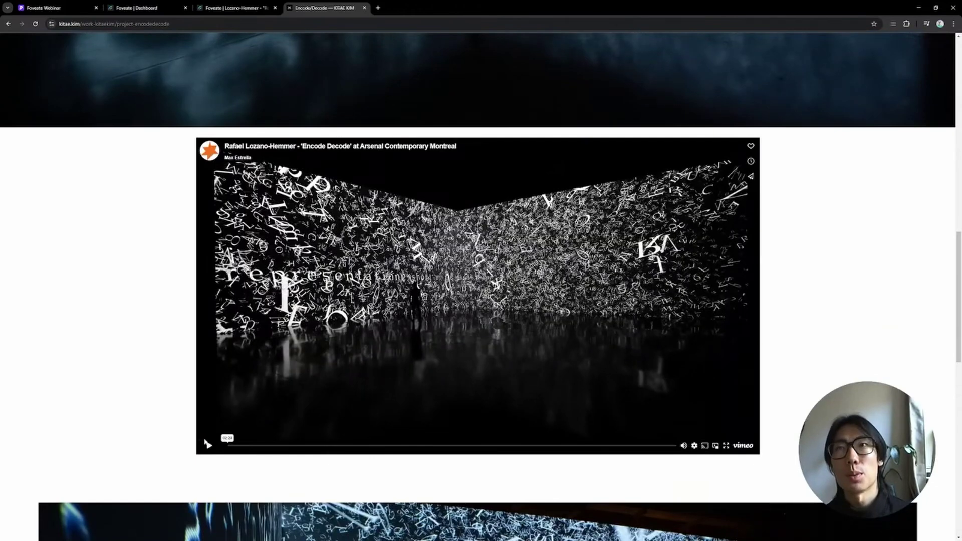
pyautogui.click(207, 444)
pyautogui.scroll(-1, 151, 308)
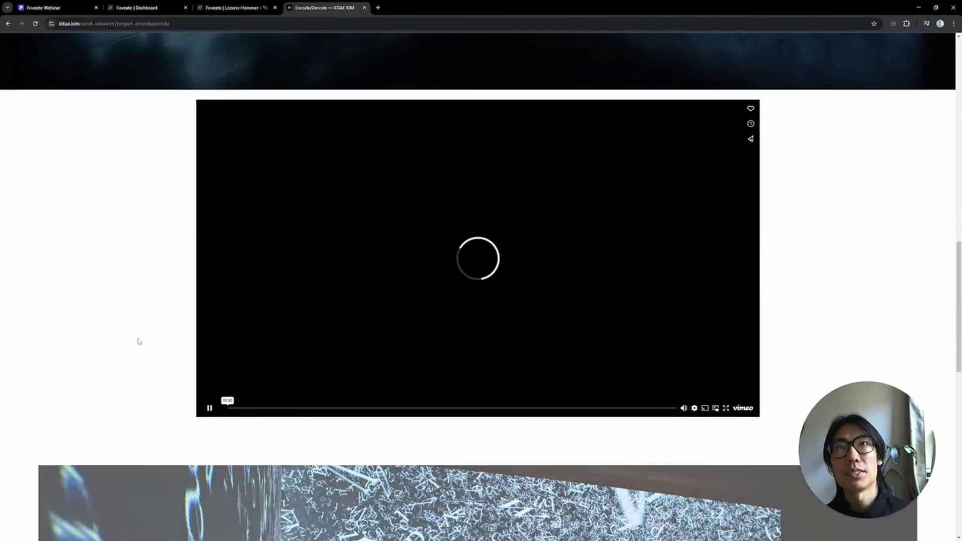
pyautogui.click(242, 414)
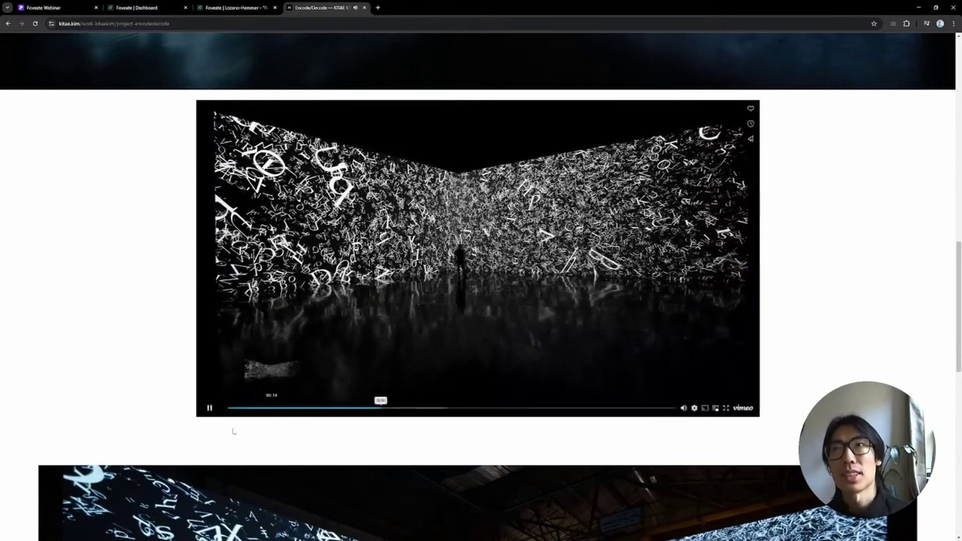
pyautogui.click(210, 411)
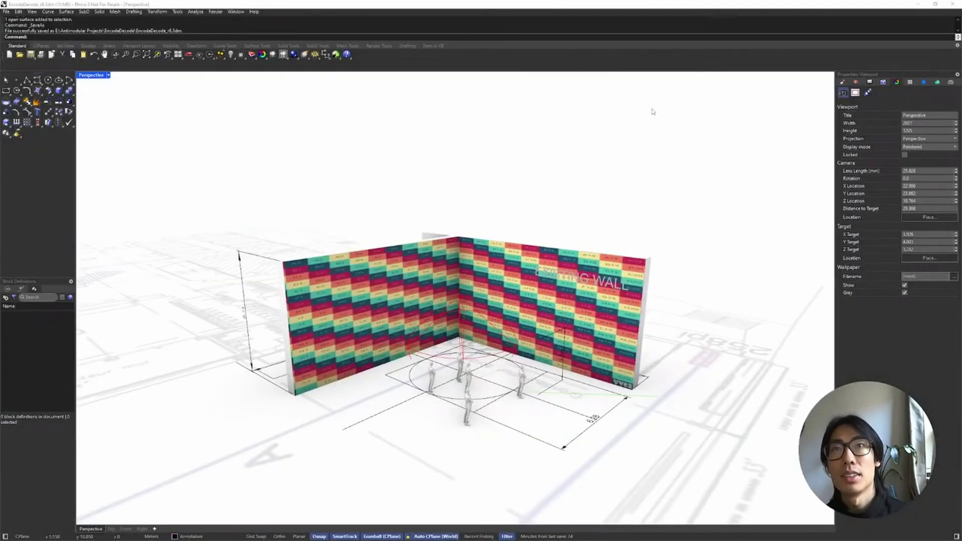
# Return to the Rhino model and examine the gallery's whole floor plan in the Top view.
pyautogui.moveTo(610, 212); pyautogui.dragTo(525, 294, button='right')
pyautogui.scroll(-12, 603, 281)
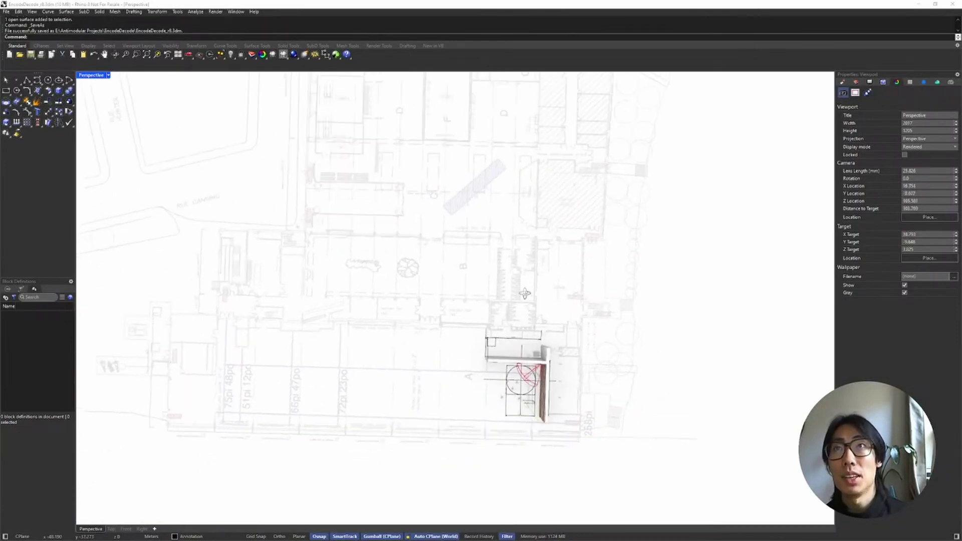
pyautogui.click(111, 529)
pyautogui.scroll(-5, 429, 246)
pyautogui.scroll(3, 430, 245)
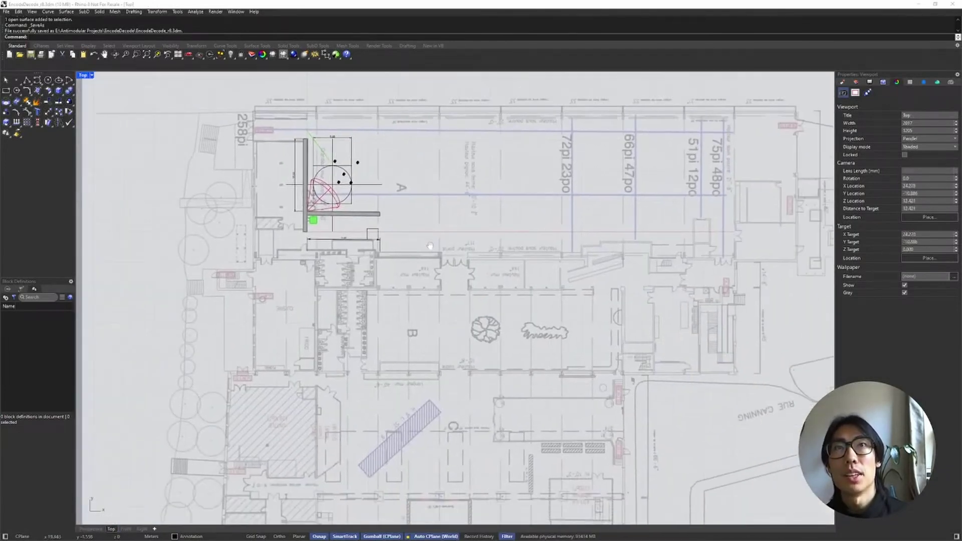
pyautogui.moveTo(653, 328); pyautogui.dragTo(505, 362, button='right')
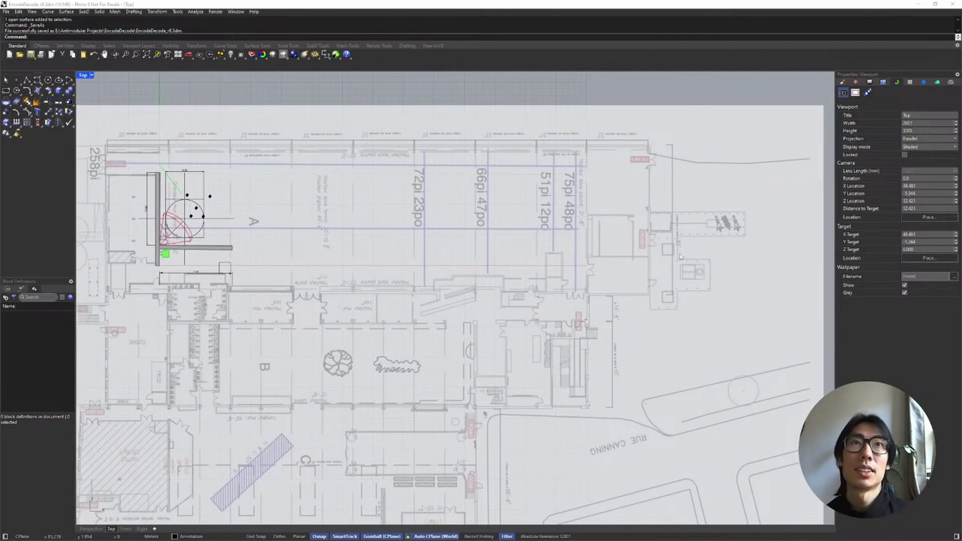
pyautogui.moveTo(683, 257); pyautogui.dragTo(689, 172, button='right')
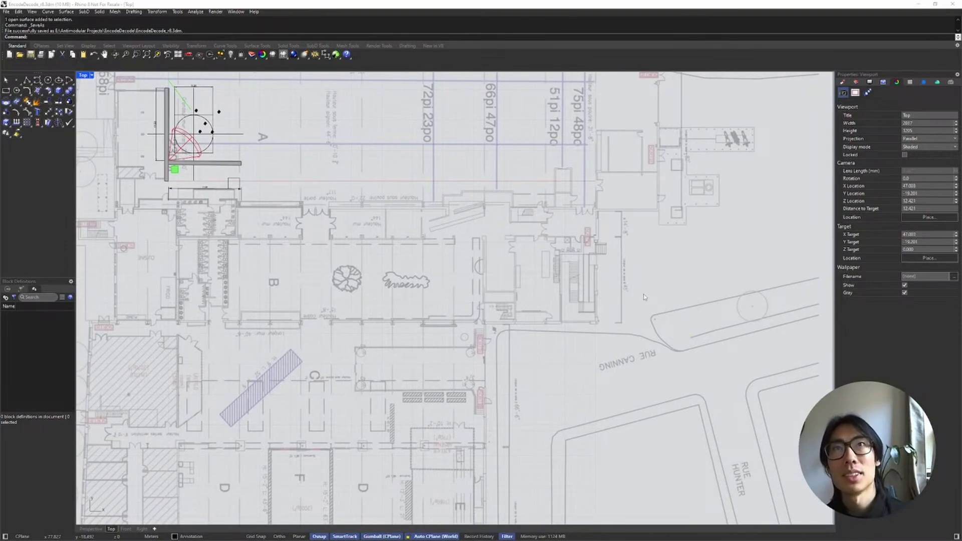
pyautogui.moveTo(653, 296); pyautogui.dragTo(684, 384, button='right')
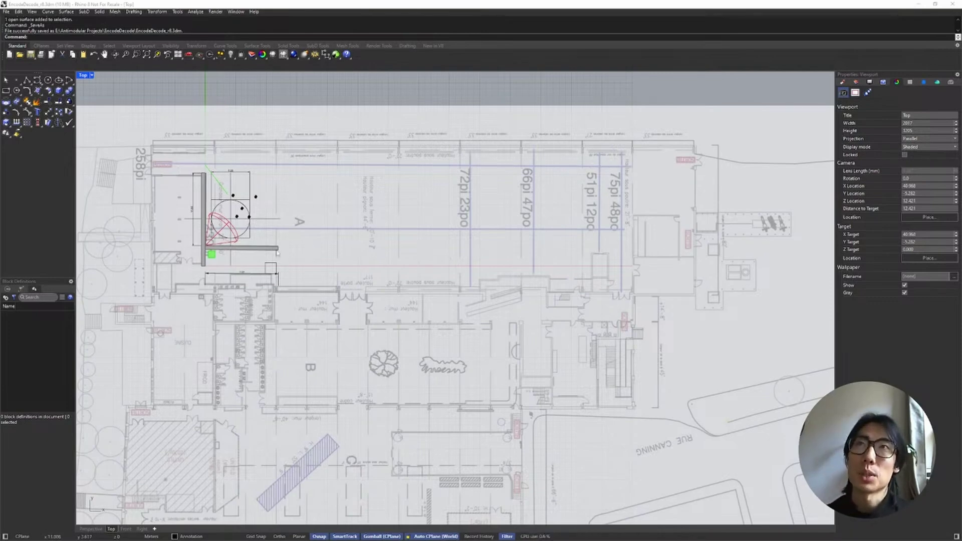
# Select the two perpendicular walls in turn on the floor plan to point out the projection surfaces.
pyautogui.scroll(4, 273, 235)
pyautogui.click(270, 210)
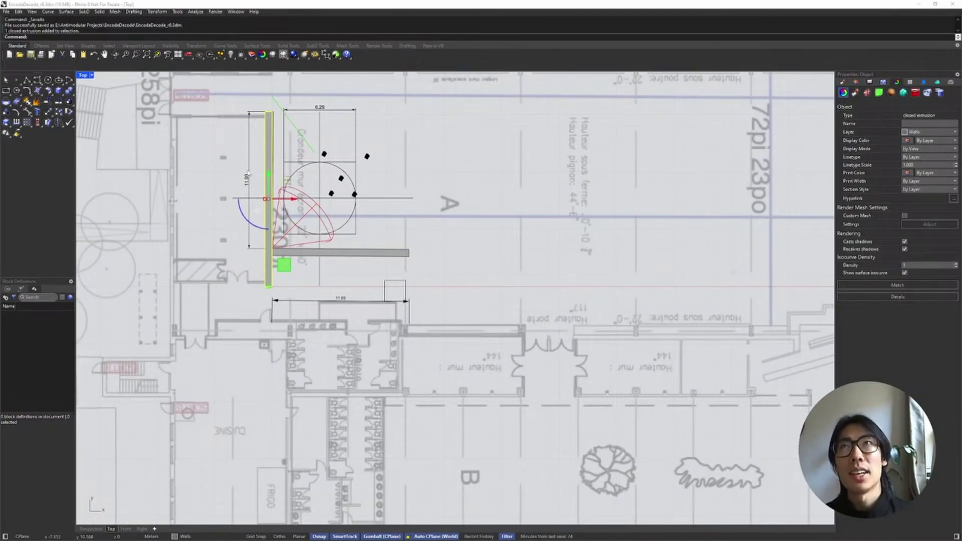
pyautogui.click(279, 175)
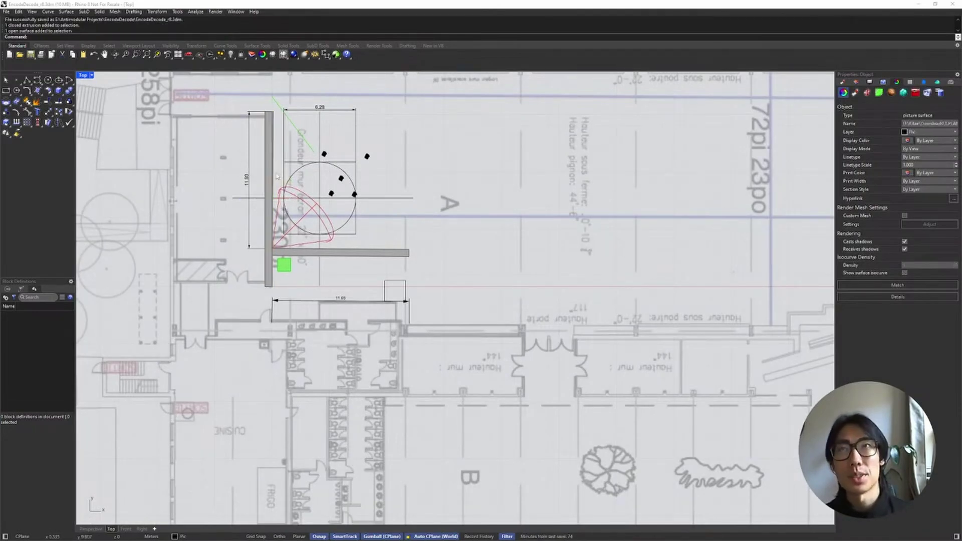
pyautogui.click(381, 253)
pyautogui.click(397, 256)
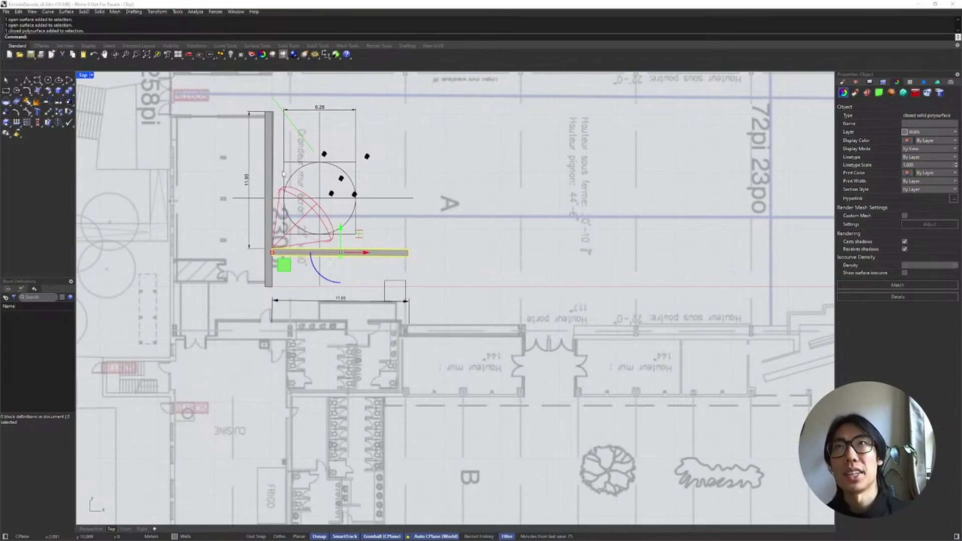
# Select the grouped Kinect Range curves in the wall corner and zoom the Perspective view to the selection.
pyautogui.scroll(6, 471, 231)
pyautogui.moveTo(340, 231); pyautogui.dragTo(524, 306, button='right')
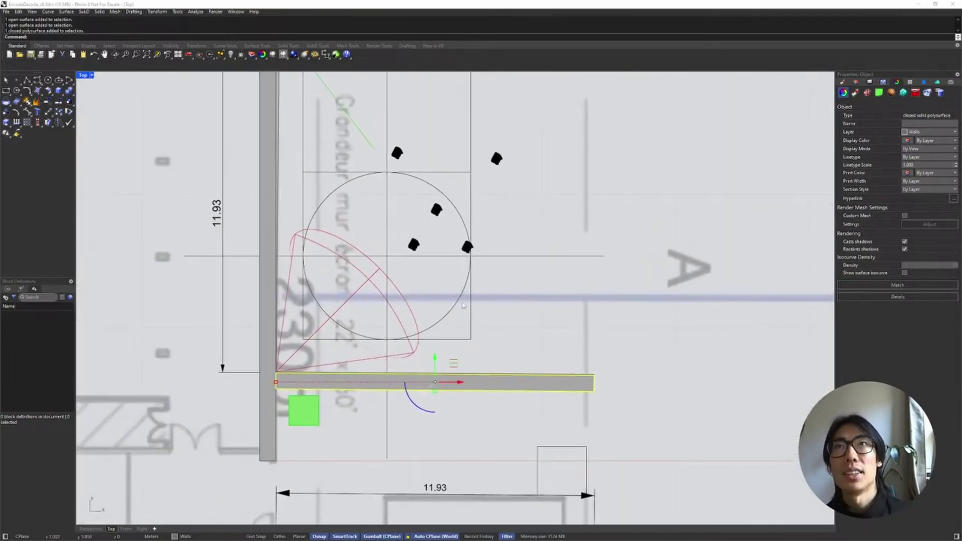
pyautogui.click(361, 283)
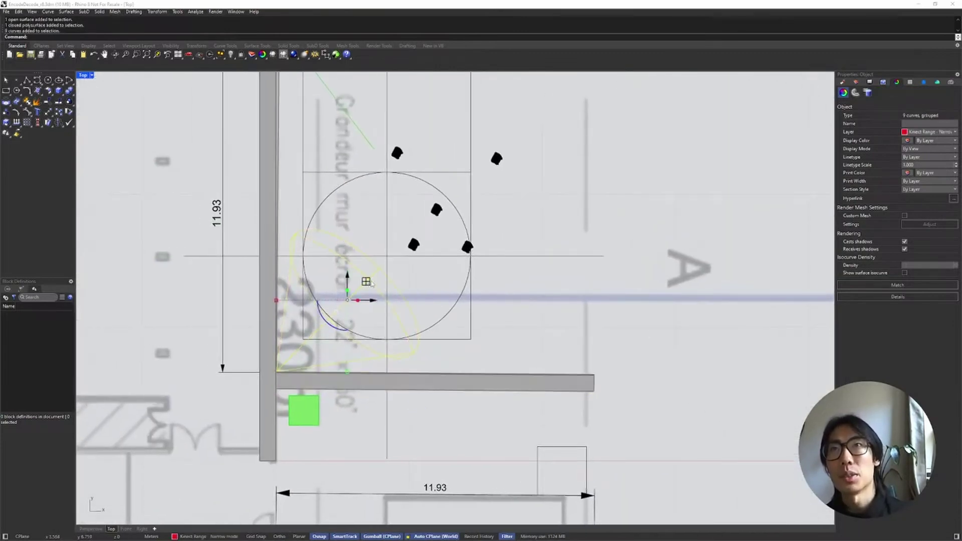
pyautogui.click(95, 529)
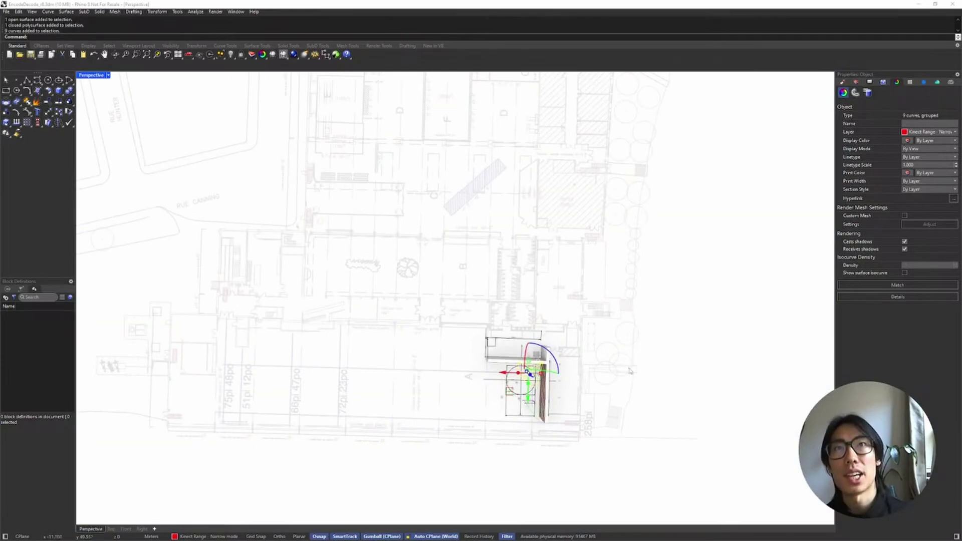
pyautogui.moveTo(631, 371); pyautogui.dragTo(652, 315, button='right')
pyautogui.write('ZS')
pyautogui.press('Return')
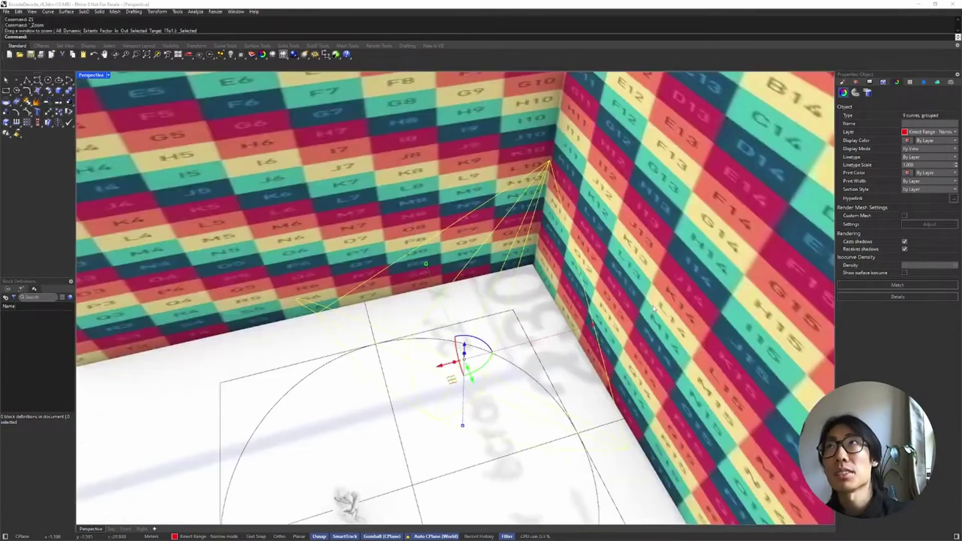
pyautogui.moveTo(653, 308); pyautogui.dragTo(462, 357, button='right')
# Examine the wall textures, corner sensor range and rear of the walls from several angles in the Perspective view.
pyautogui.click(527, 359)
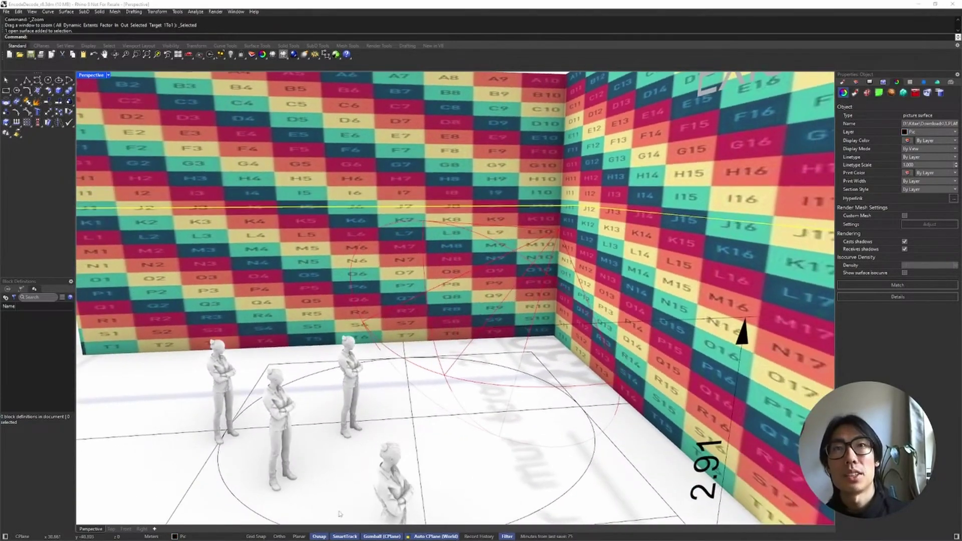
pyautogui.scroll(-5, 301, 352)
pyautogui.scroll(-2, 492, 271)
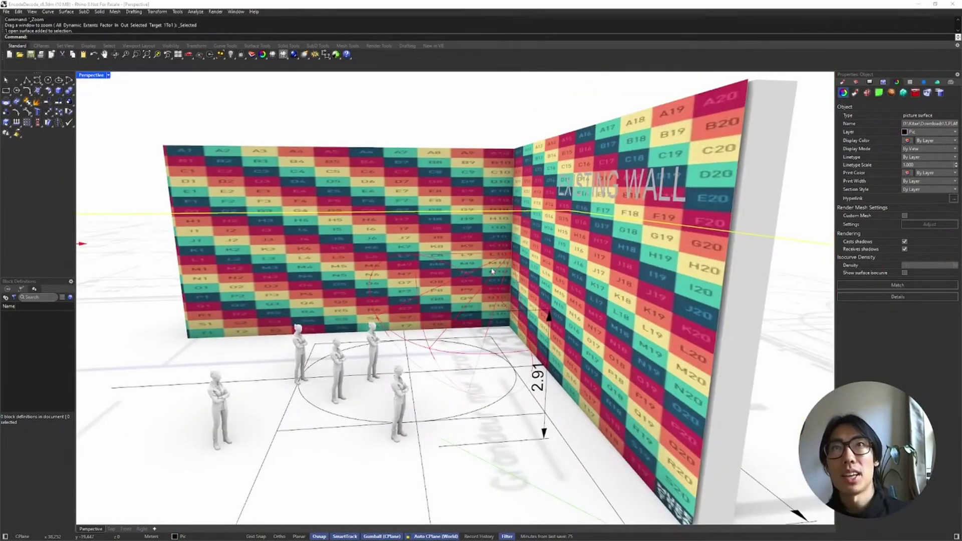
pyautogui.moveTo(492, 271); pyautogui.dragTo(588, 131, button='right')
pyautogui.click(574, 113)
pyautogui.scroll(-3, 552, 221)
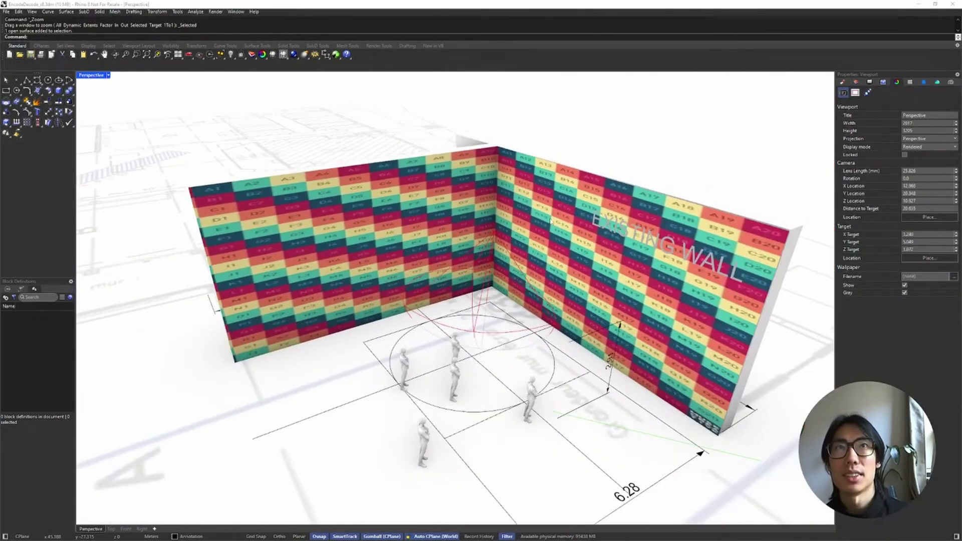
pyautogui.moveTo(552, 221); pyautogui.dragTo(515, 228, button='right')
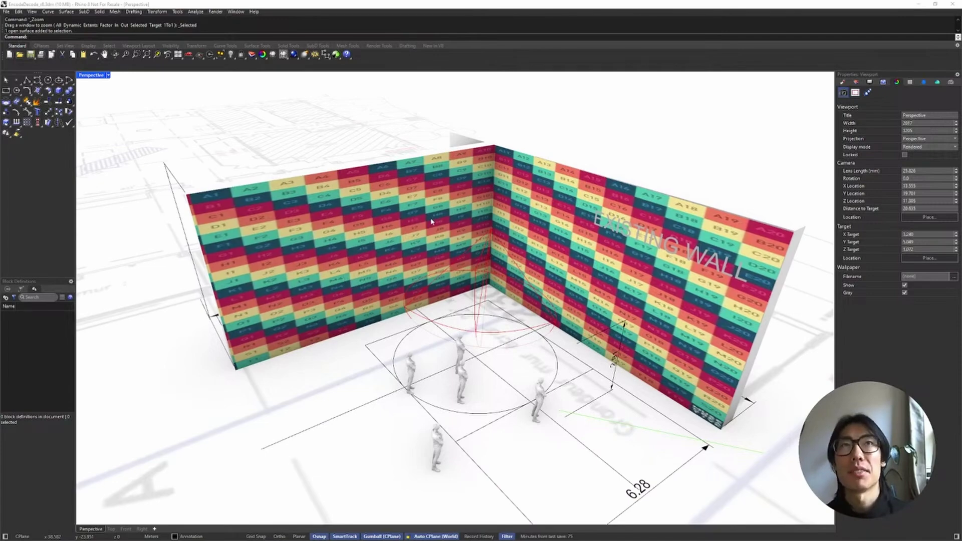
pyautogui.scroll(5, 450, 226)
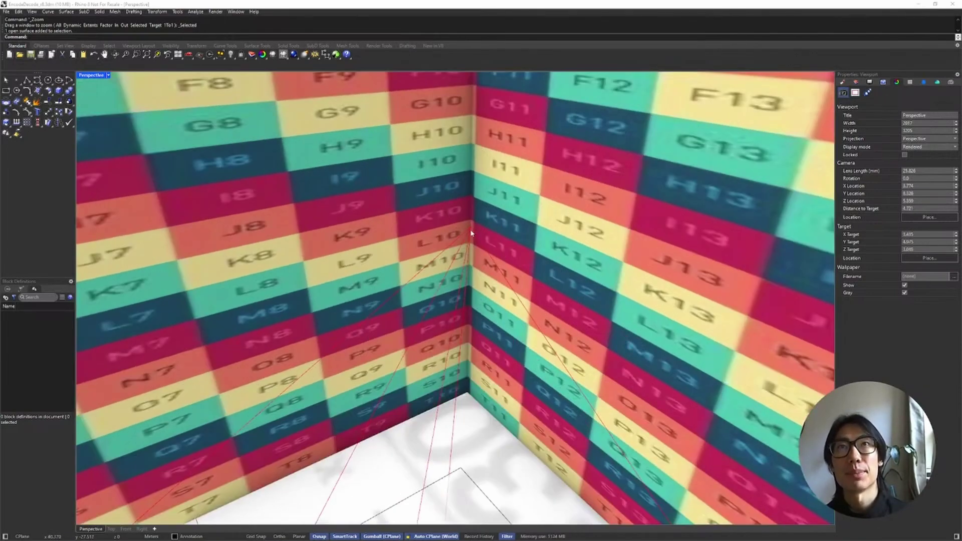
pyautogui.scroll(-8, 471, 234)
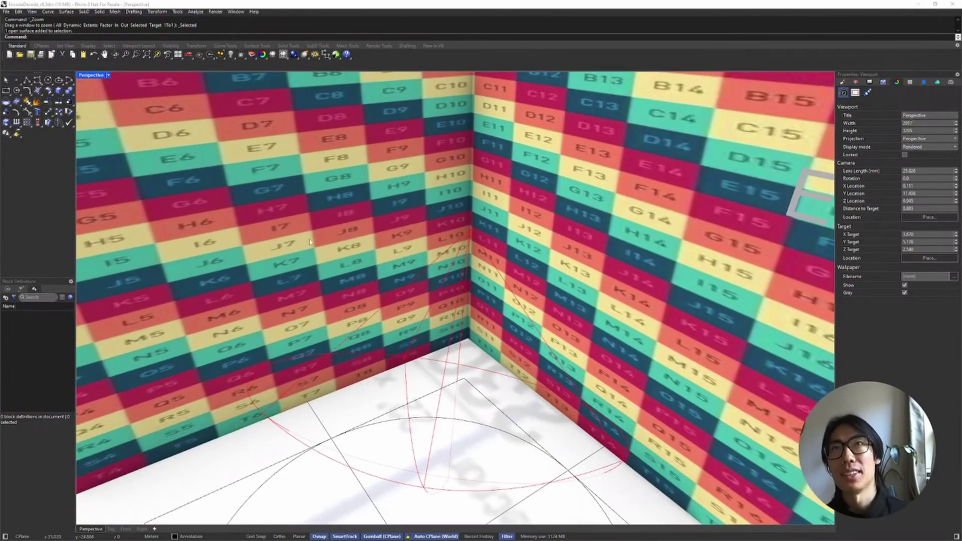
pyautogui.scroll(-10, 382, 289)
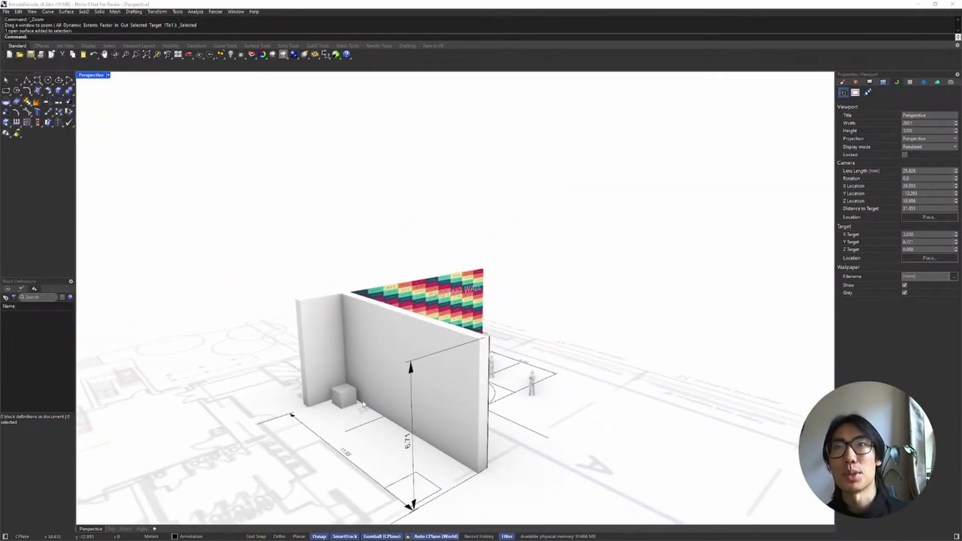
pyautogui.moveTo(350, 393); pyautogui.dragTo(497, 423, button='right')
pyautogui.moveTo(414, 427); pyautogui.dragTo(429, 398, button='right')
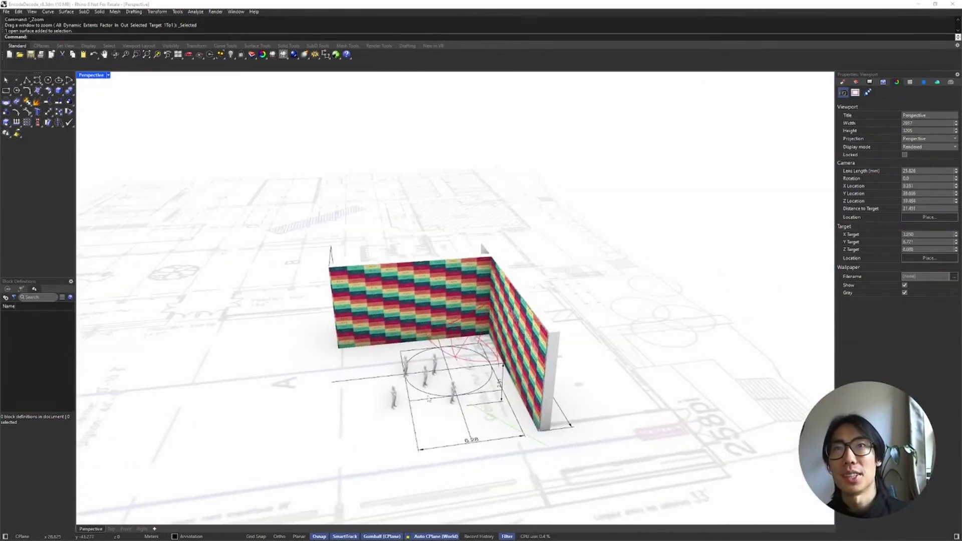
pyautogui.moveTo(467, 356); pyautogui.dragTo(468, 407, button='right')
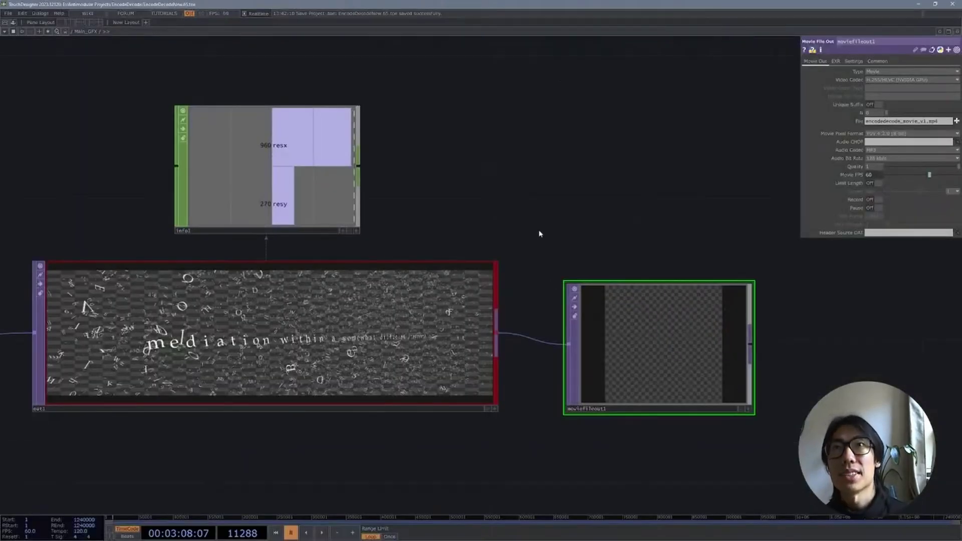
# In TouchDesigner, start timeline playback of the letter animation and bring the operators feeding the movie output into view.
pyautogui.press('space')
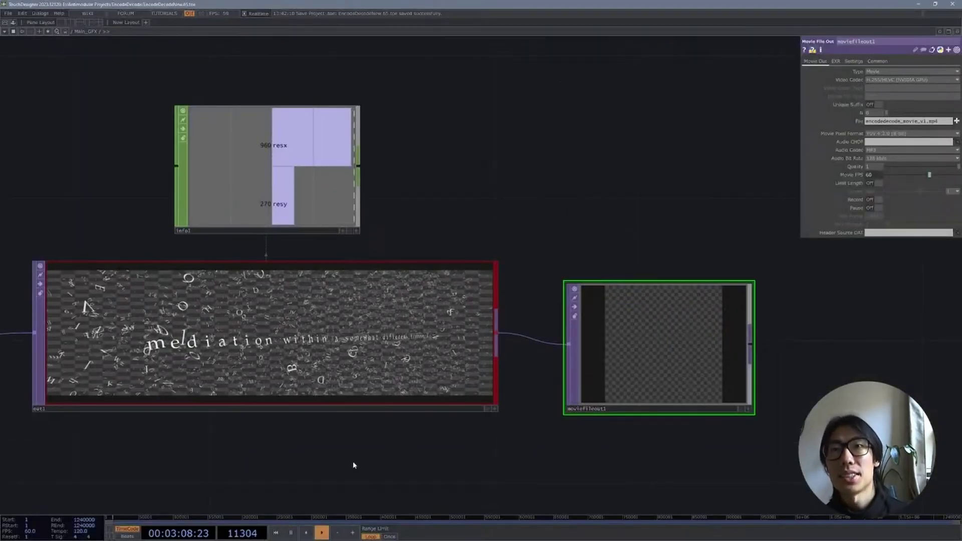
pyautogui.scroll(-5, 384, 438)
pyautogui.moveTo(356, 453); pyautogui.dragTo(468, 363)
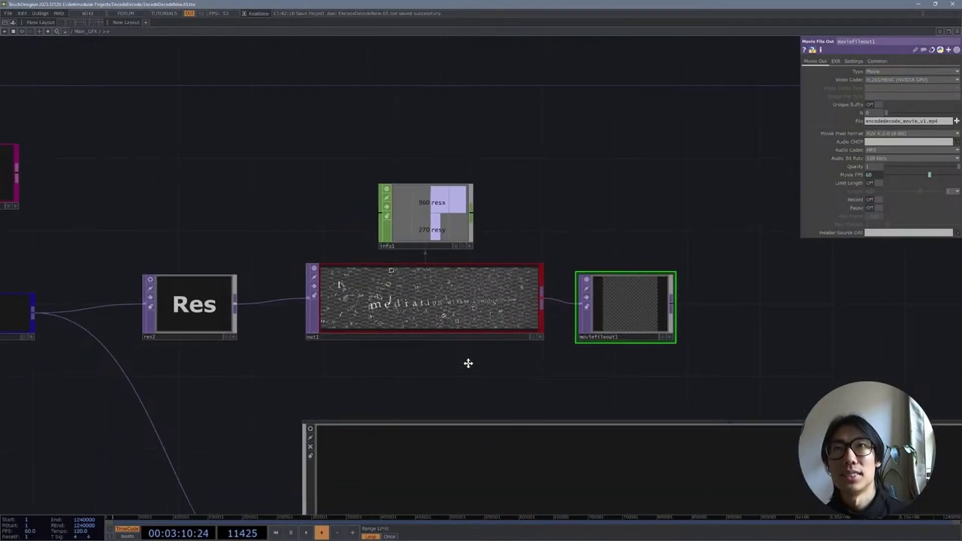
pyautogui.scroll(-5, 468, 363)
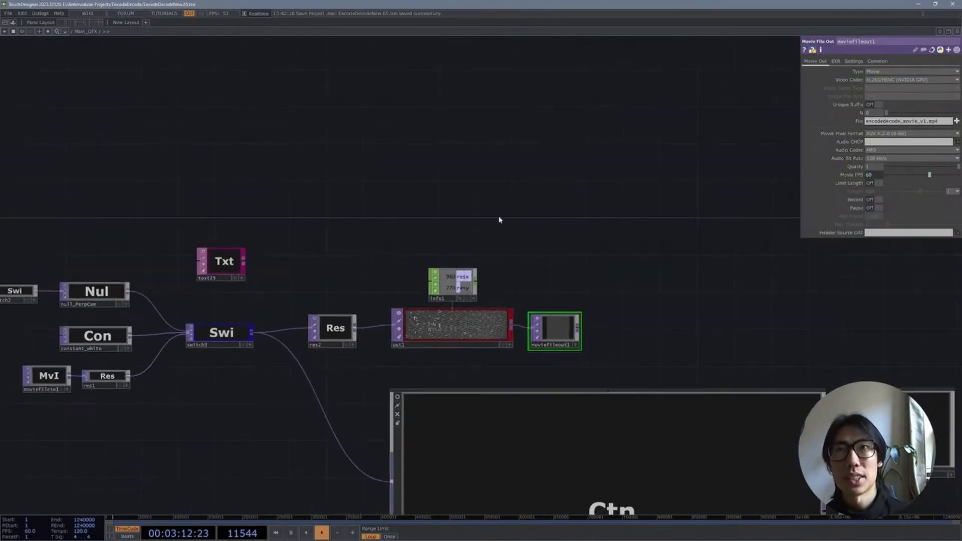
# Locate the 3D_Previz container, examine the letters on its two walls and the tracked blob in the floor area, and deactivate its viewer.
pyautogui.moveTo(352, 202); pyautogui.dragTo(593, 180)
pyautogui.scroll(-8, 455, 415)
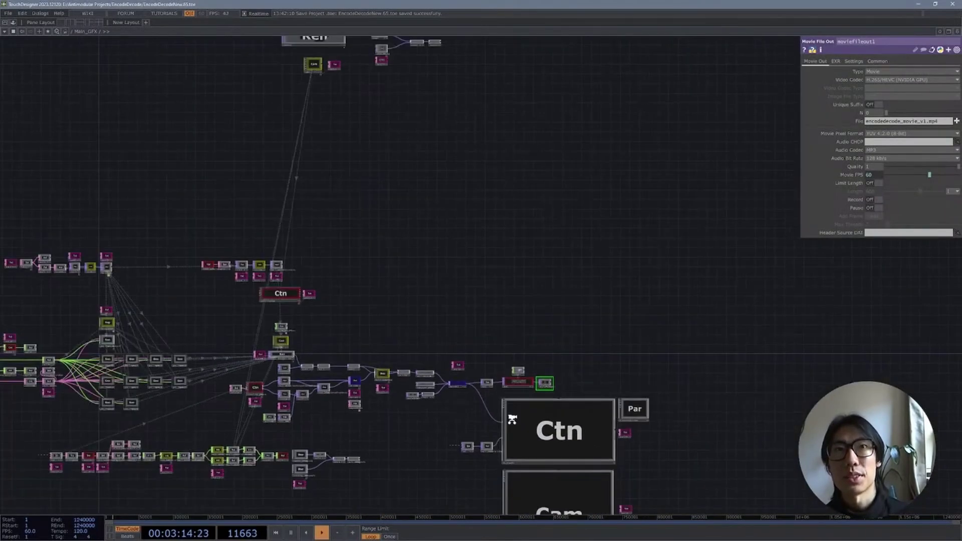
pyautogui.scroll(6, 512, 419)
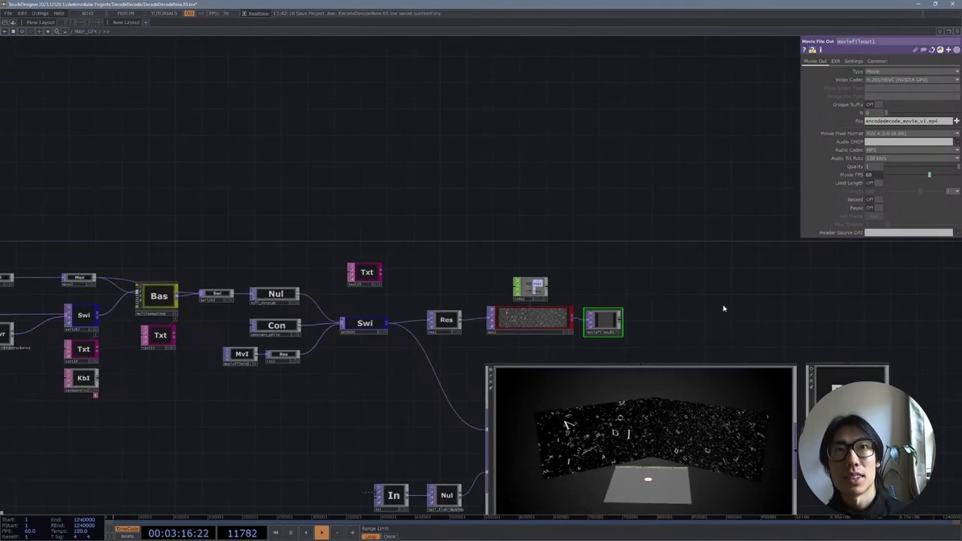
pyautogui.moveTo(724, 307); pyautogui.dragTo(573, 185)
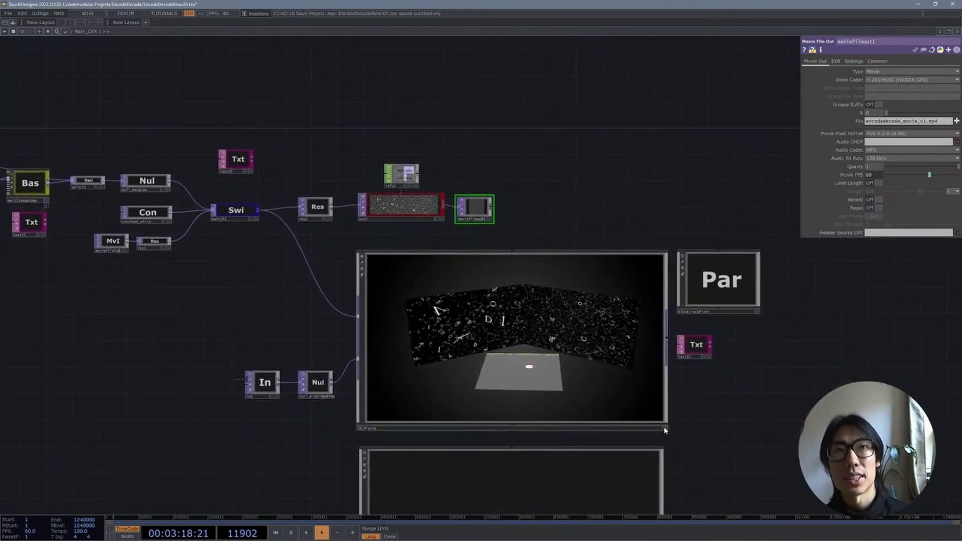
pyautogui.scroll(5, 702, 436)
pyautogui.moveTo(326, 302)
pyautogui.mouseDown()
pyautogui.moveTo(380, 313)
pyautogui.moveTo(243, 322)
pyautogui.moveTo(245, 281)
pyautogui.moveTo(338, 273)
pyautogui.moveTo(323, 309)
pyautogui.moveTo(310, 310)
pyautogui.mouseUp()
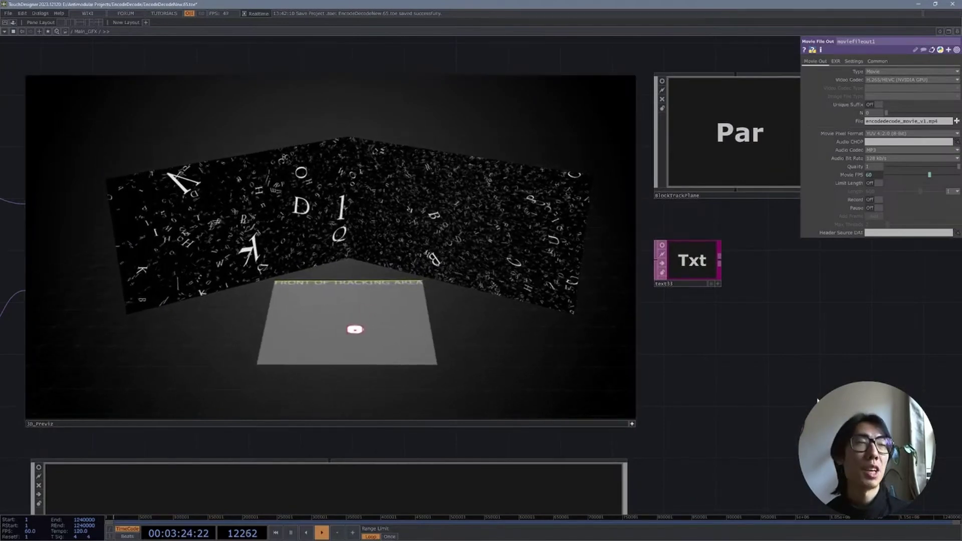
pyautogui.moveTo(747, 365); pyautogui.dragTo(821, 380)
pyautogui.moveTo(820, 381); pyautogui.dragTo(852, 381, button='right')
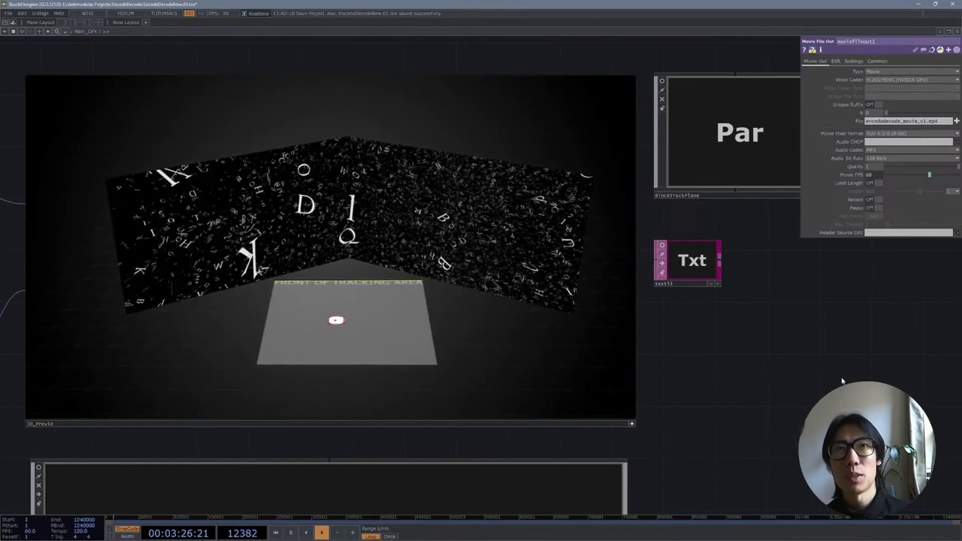
pyautogui.moveTo(811, 383); pyautogui.dragTo(925, 406)
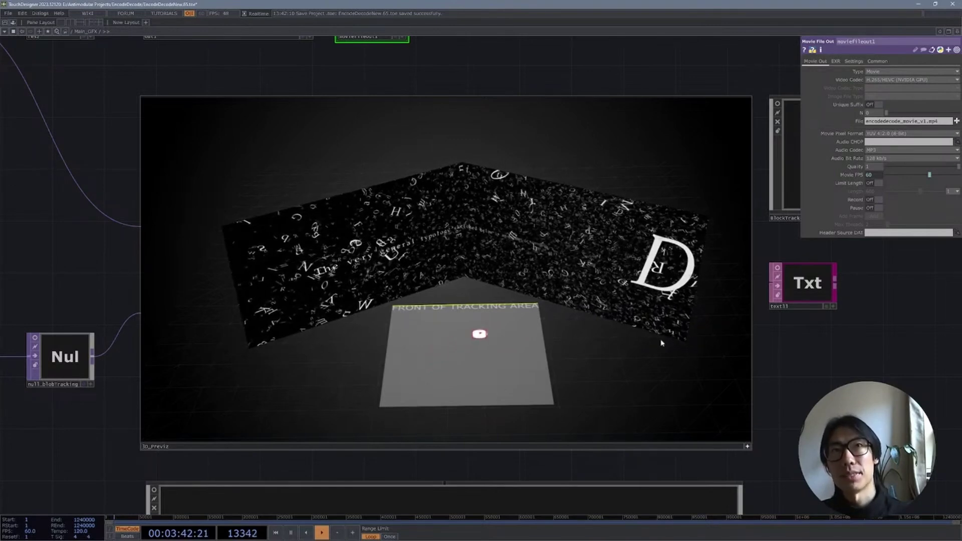
pyautogui.click(748, 447)
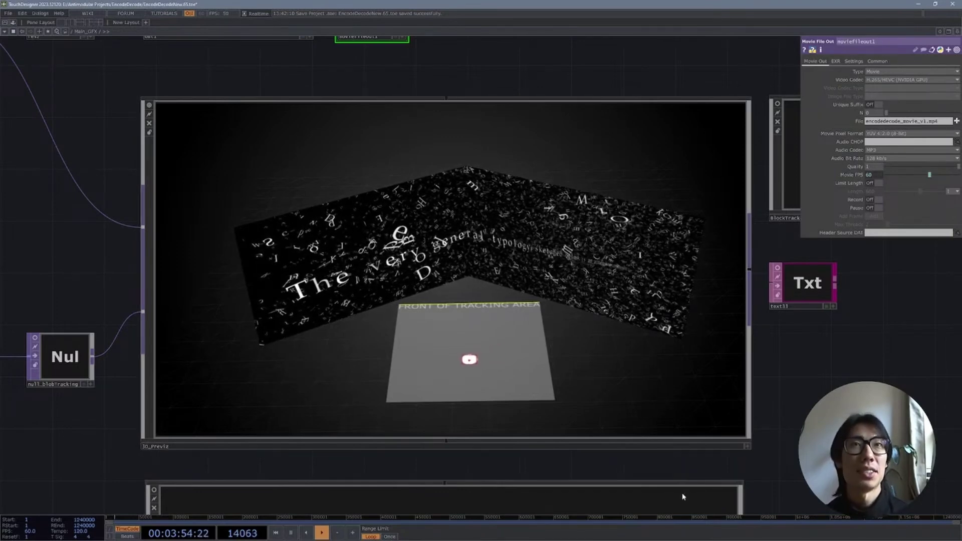
# Compare the flat out1 texture and its info1 resolution with the same letters mapped onto the walls in 3D_Previz.
pyautogui.scroll(-4, 775, 404)
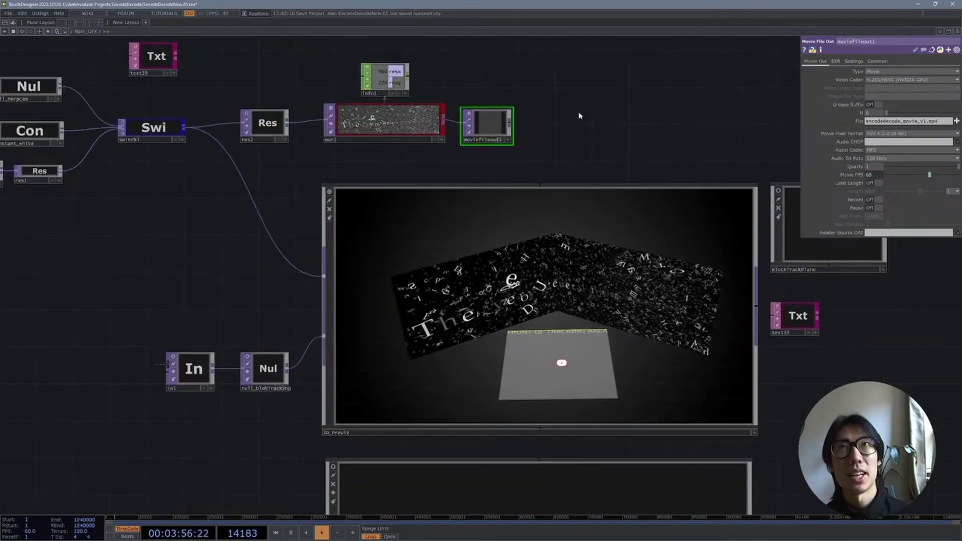
pyautogui.moveTo(580, 115); pyautogui.dragTo(607, 176)
pyautogui.scroll(3, 608, 178)
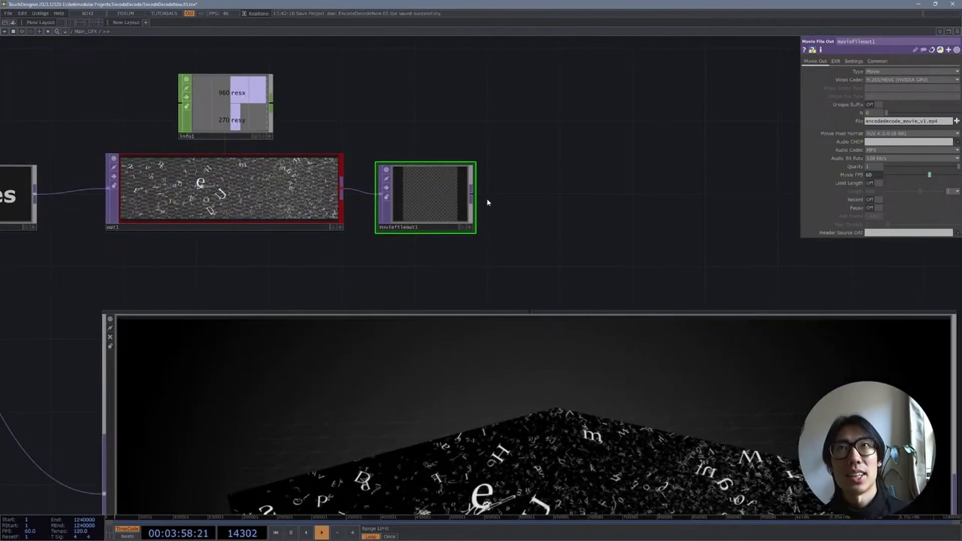
pyautogui.moveTo(487, 202); pyautogui.dragTo(569, 144)
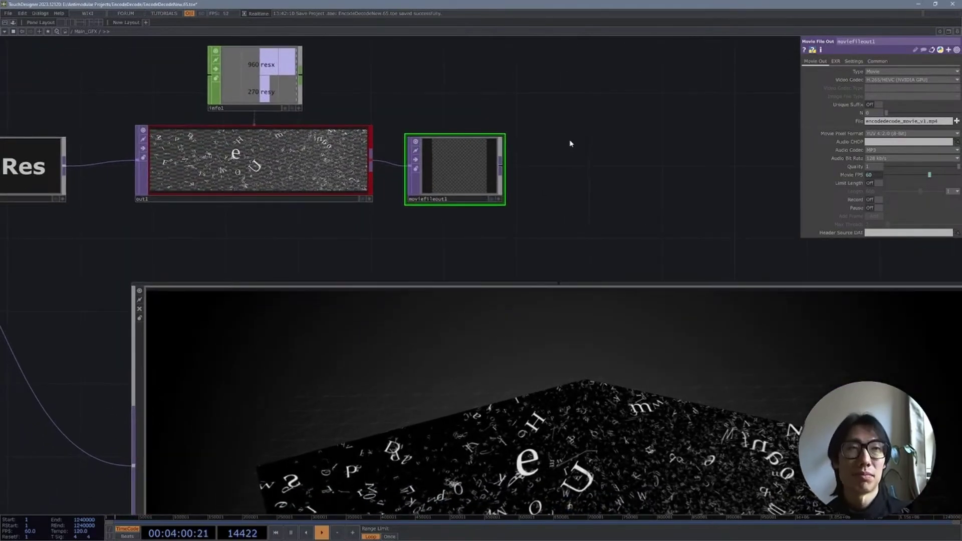
pyautogui.moveTo(662, 152); pyautogui.dragTo(705, 78)
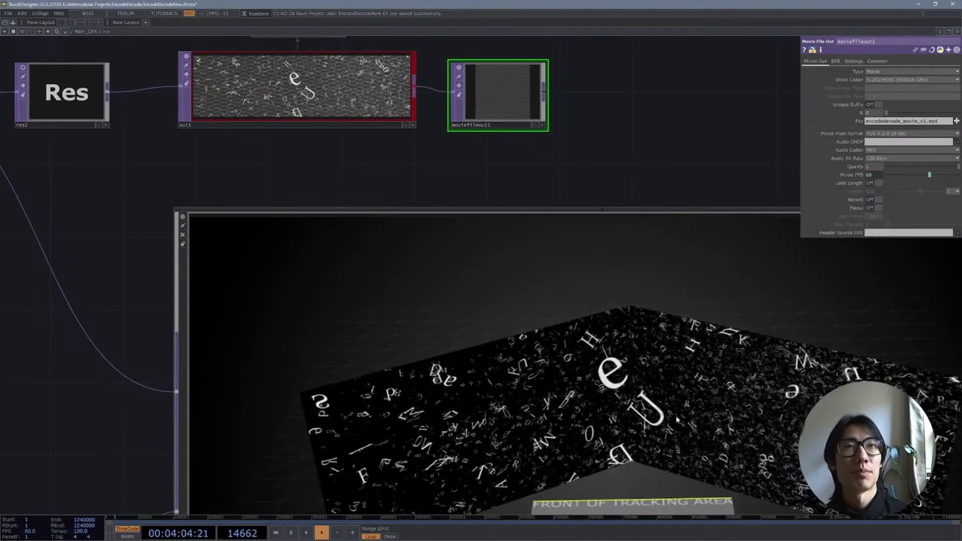
pyautogui.moveTo(643, 172); pyautogui.dragTo(606, 133)
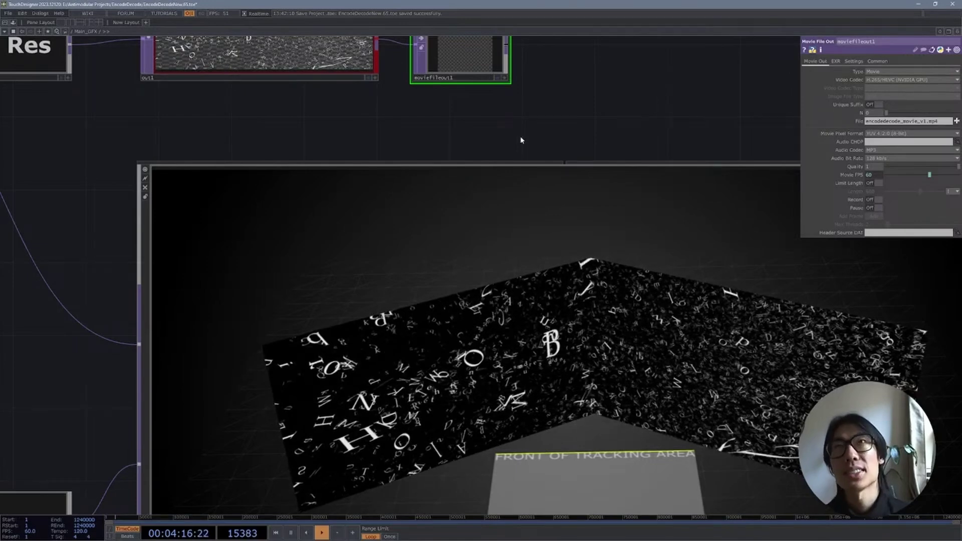
pyautogui.moveTo(501, 128); pyautogui.dragTo(656, 268)
pyautogui.scroll(4, 545, 92)
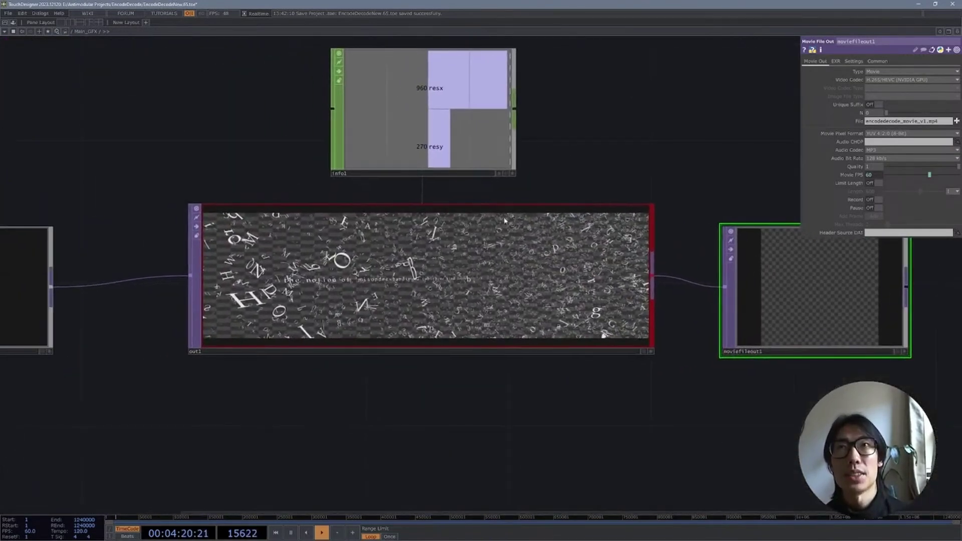
# Choose H.265/HEVC (NVIDIA GPU) as the video codec of moviefileout1 and record a short clip of the out1 texture.
pyautogui.click(461, 257)
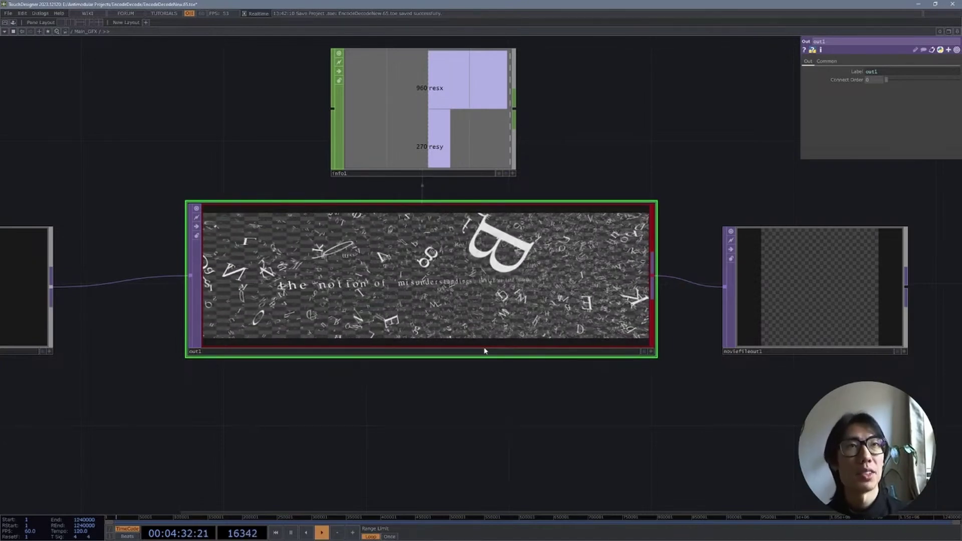
pyautogui.click(825, 270)
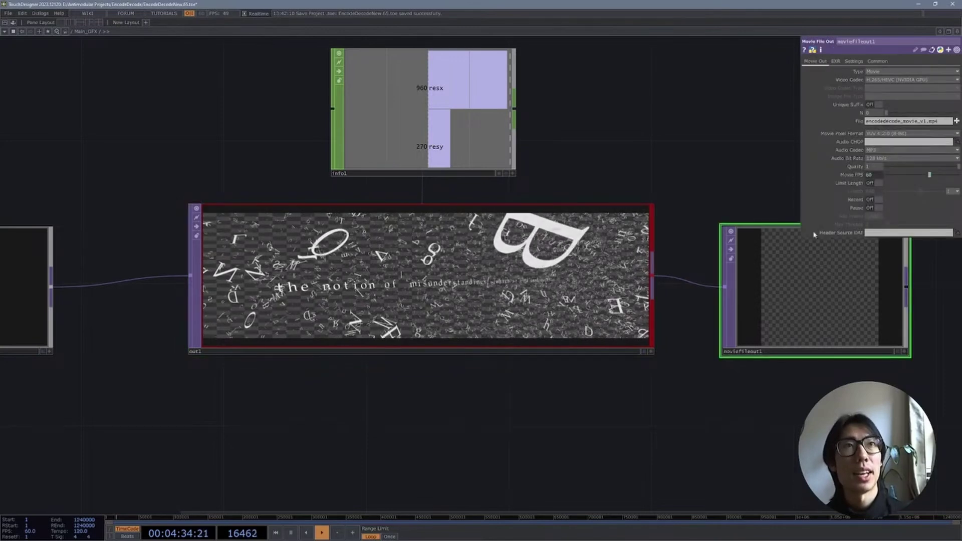
pyautogui.moveTo(705, 179); pyautogui.dragTo(628, 209)
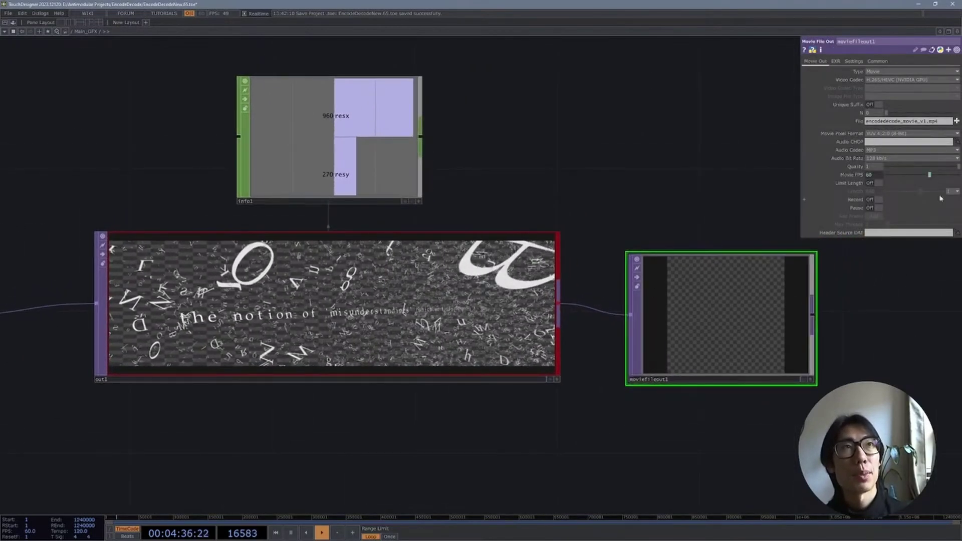
pyautogui.click(896, 82)
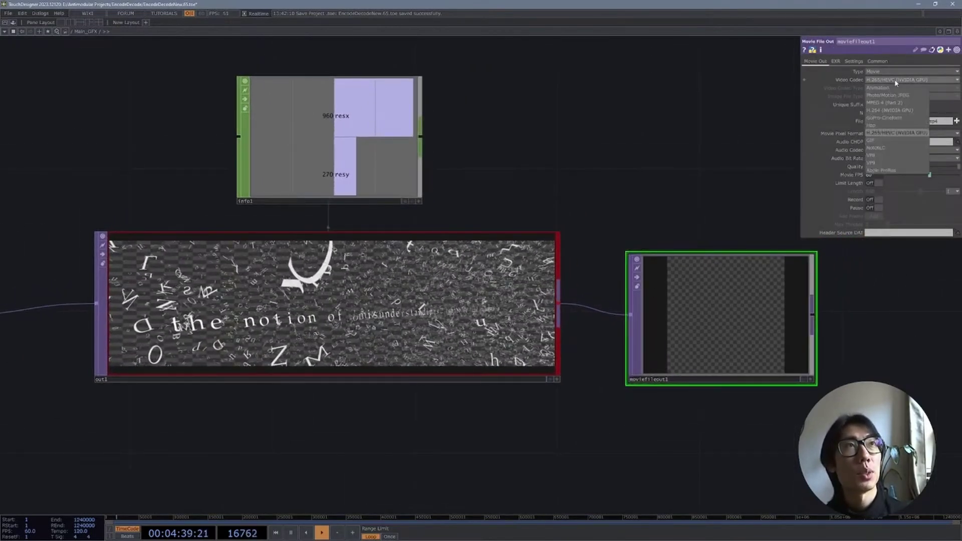
pyautogui.click(912, 133)
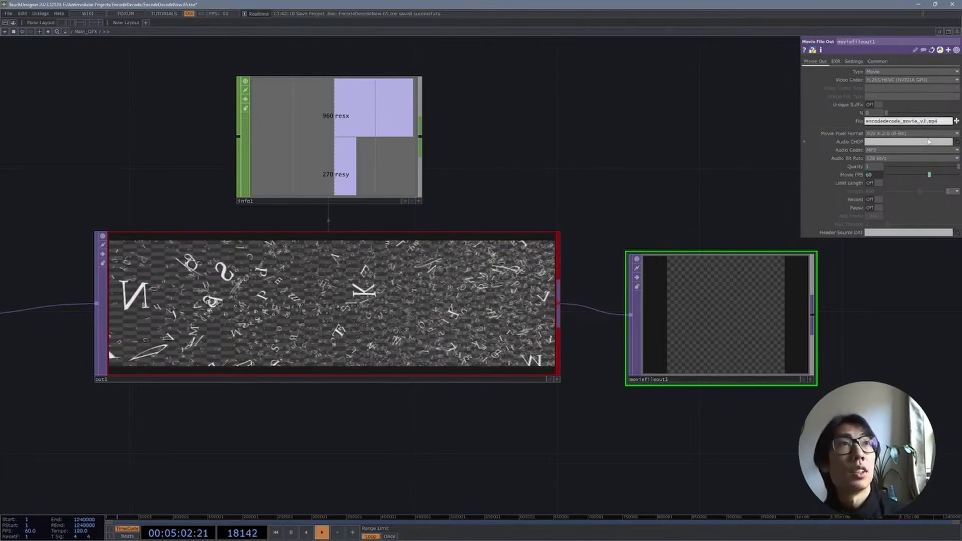
pyautogui.click(877, 199)
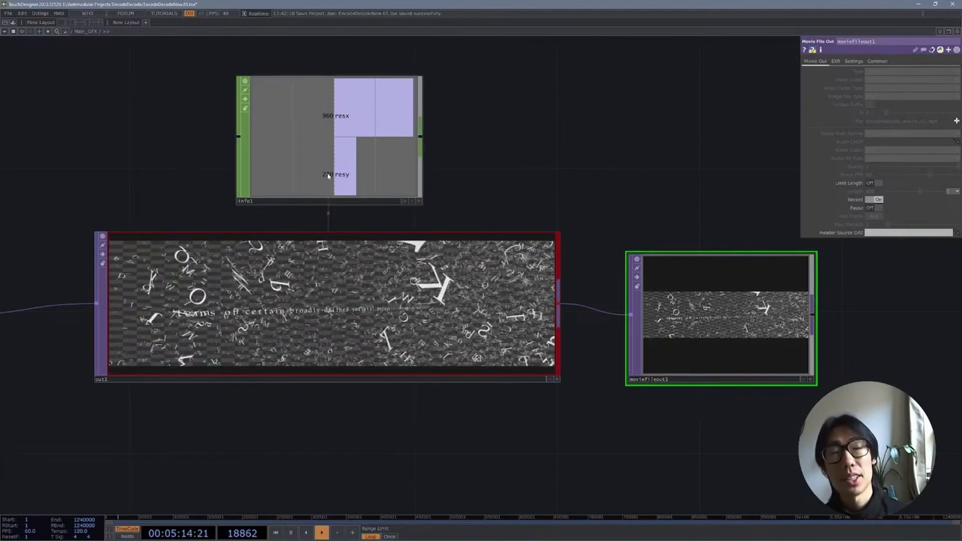
pyautogui.click(878, 200)
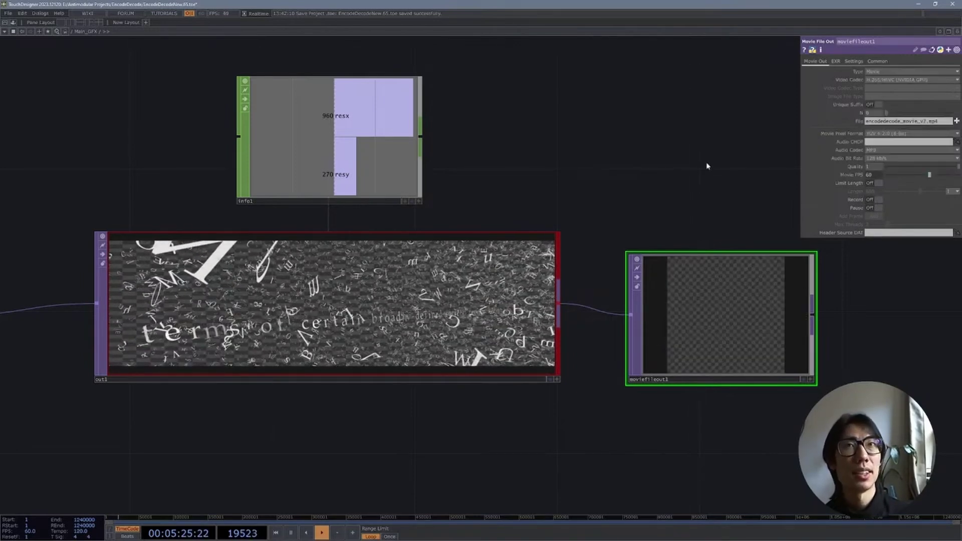
# Switch to Rhino, select the wall surface marked EXISTING WALL and show the settings of the VIDEO material.
pyautogui.click(919, 6)
pyautogui.moveTo(517, 248); pyautogui.dragTo(554, 247, button='right')
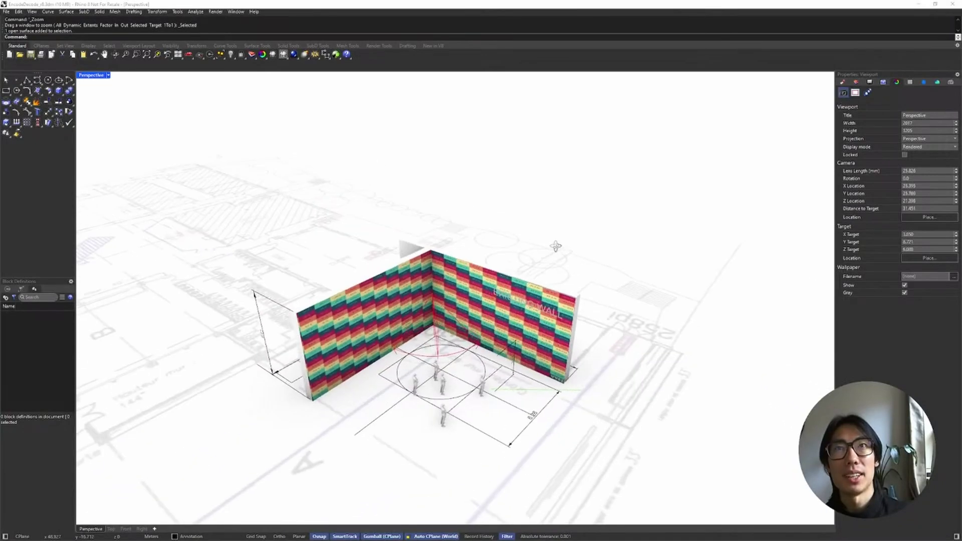
pyautogui.click(494, 315)
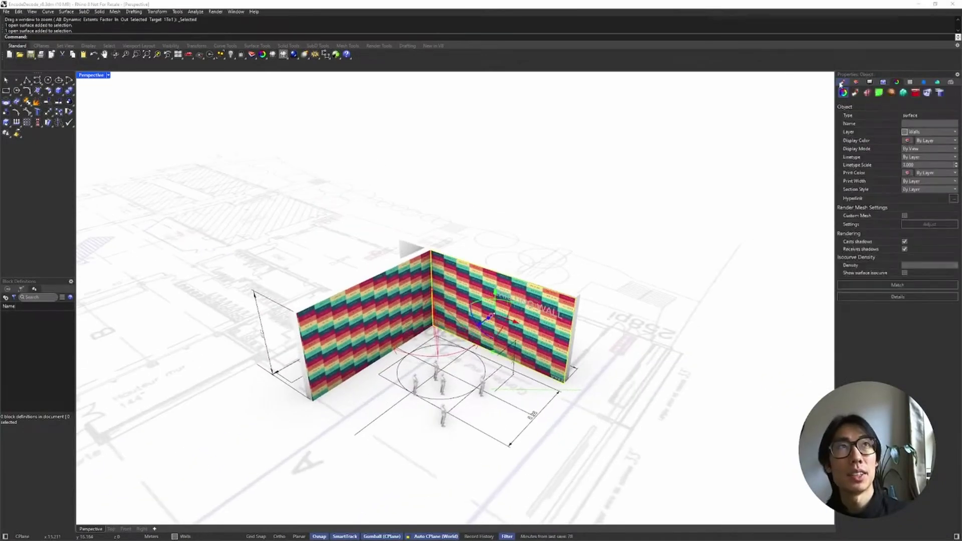
pyautogui.click(841, 83)
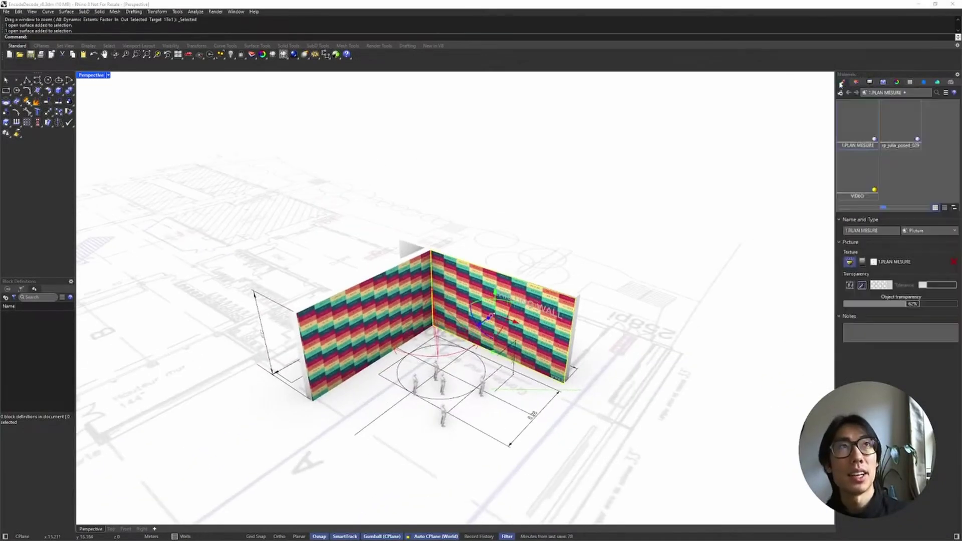
pyautogui.click(855, 185)
# Select the adjoining wall surface, inspect the labelled grid texture running across the wall corner up close, and clear the selection.
pyautogui.scroll(4, 431, 313)
pyautogui.moveTo(431, 321); pyautogui.dragTo(226, 208, button='right')
pyautogui.click(408, 299)
pyautogui.scroll(3, 361, 270)
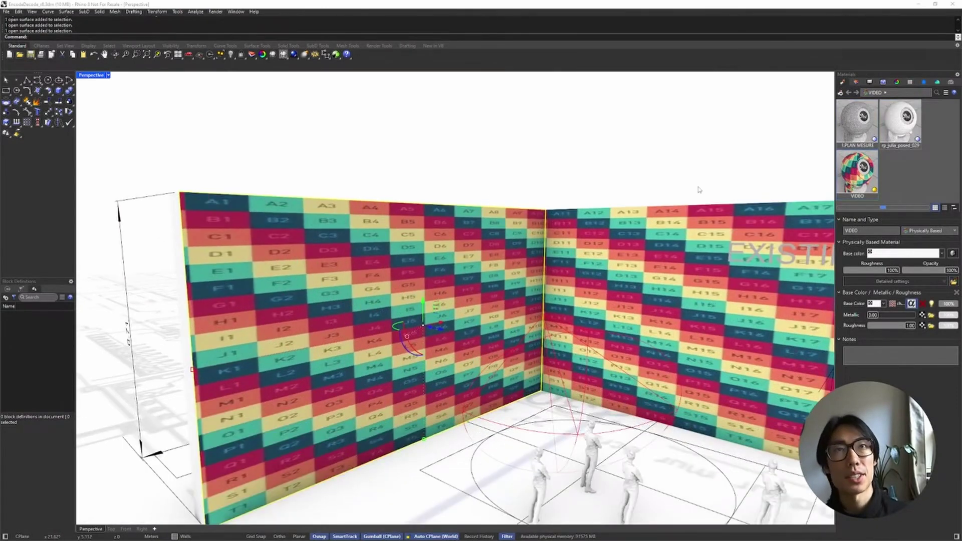
pyautogui.press('Escape')
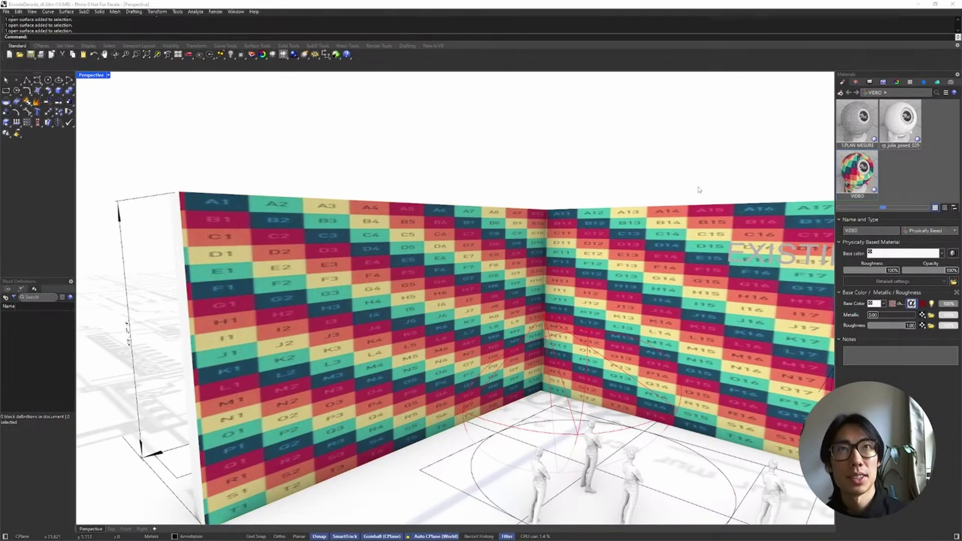
# Try the UVEditor command on the wall surface adjoining the existing wall.
pyautogui.moveTo(690, 179); pyautogui.dragTo(545, 162, button='right')
pyautogui.scroll(-2, 652, 163)
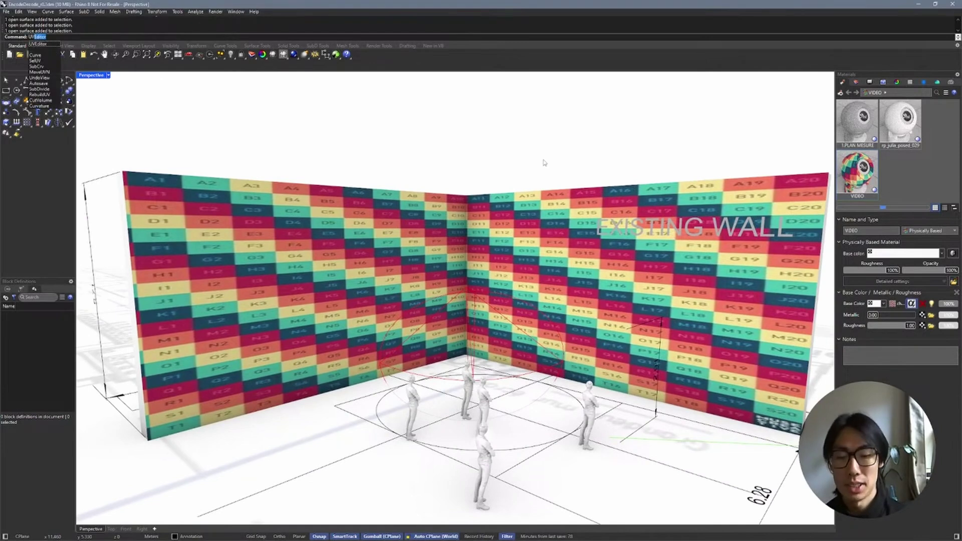
pyautogui.press('Return')
pyautogui.click(383, 254)
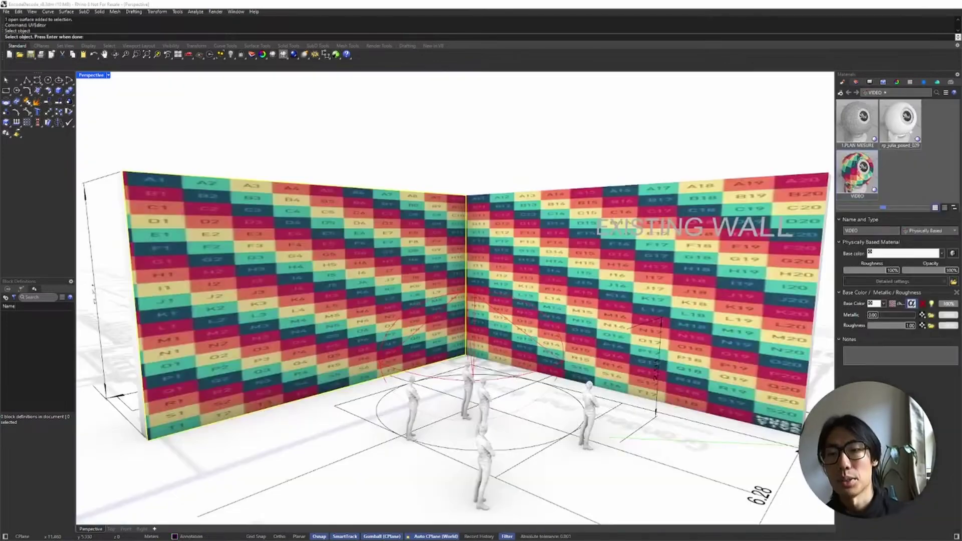
pyautogui.moveTo(506, 451); pyautogui.dragTo(467, 453, button='right')
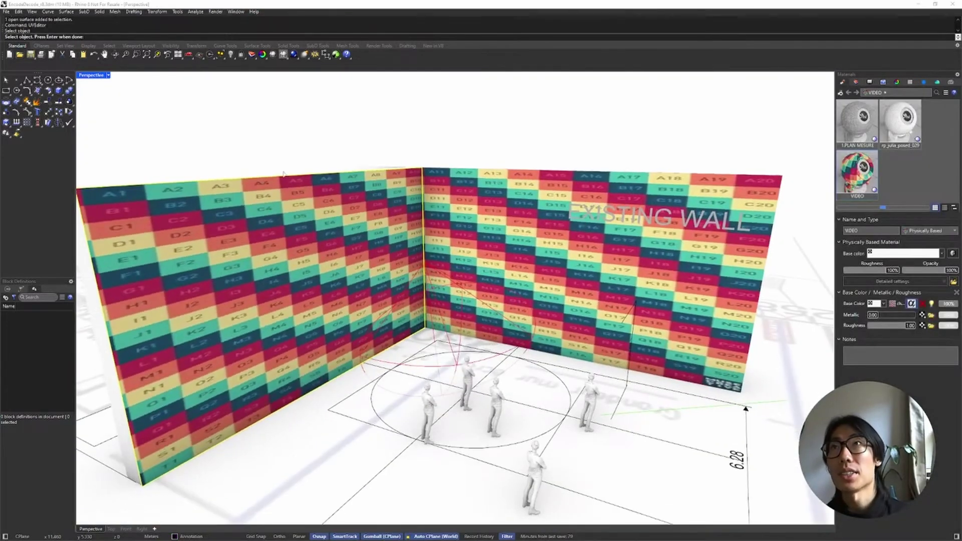
pyautogui.press('Escape')
pyautogui.moveTo(466, 120); pyautogui.dragTo(460, 133, button='right')
pyautogui.scroll(-2, 460, 133)
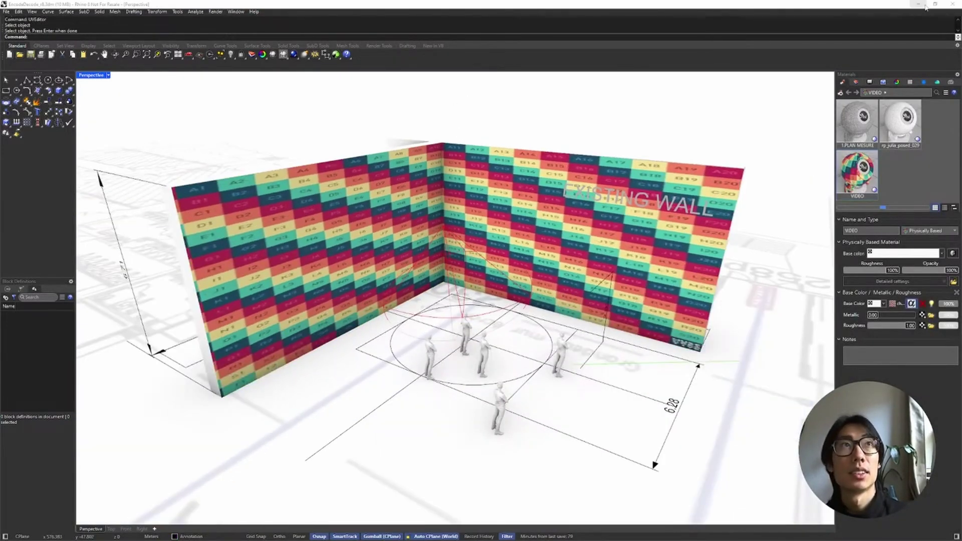
# Select everything in the model and start exporting the selection to the EncodeDecode project folder.
pyautogui.hotkey('ctrl', 'a')
pyautogui.click(6, 11)
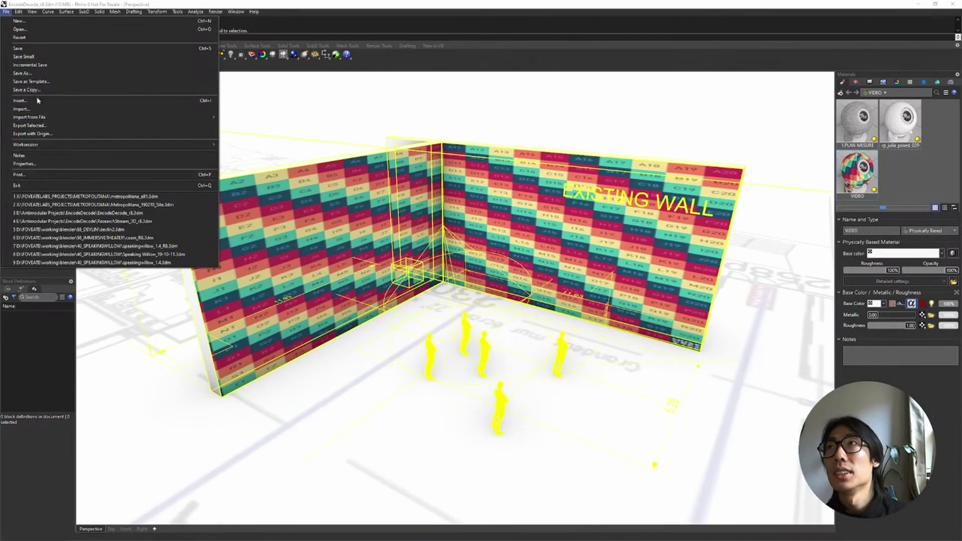
pyautogui.click(38, 126)
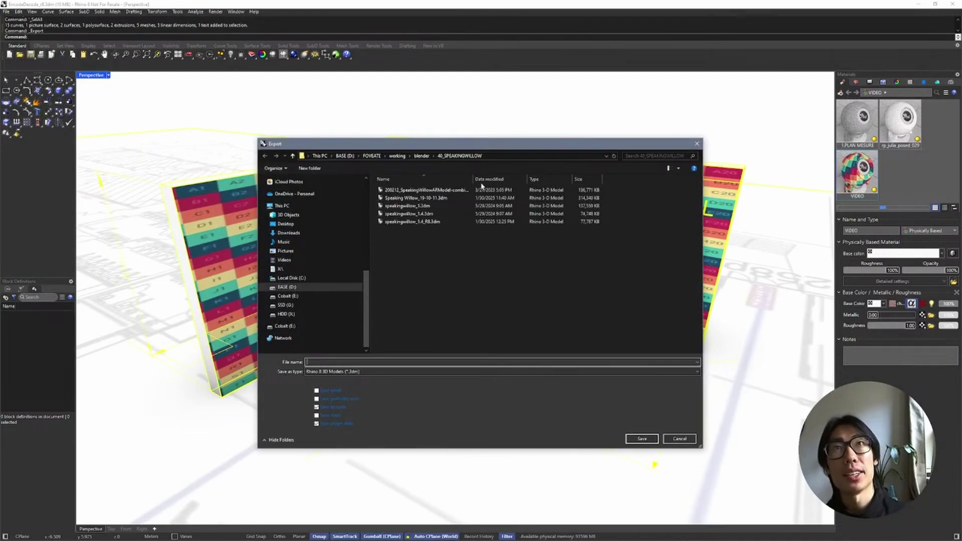
pyautogui.scroll(2, 324, 248)
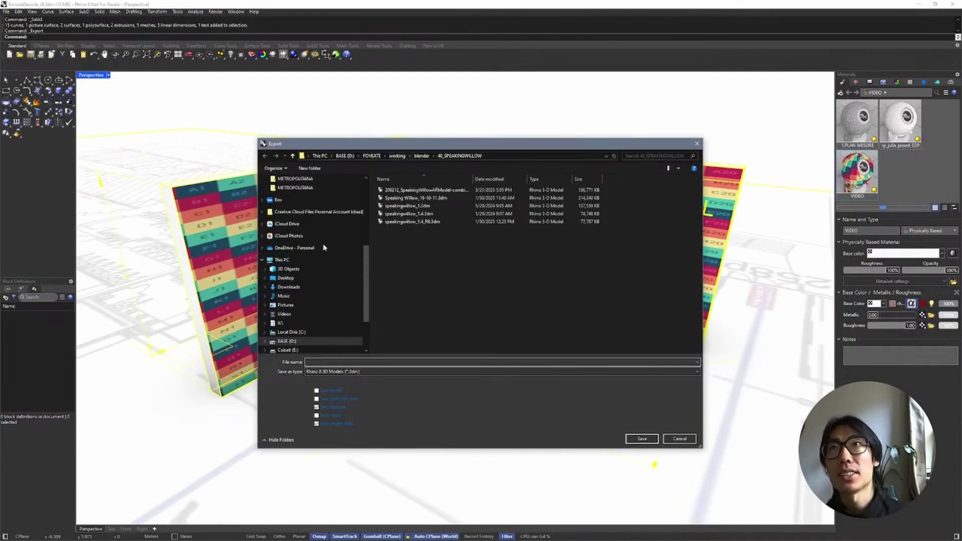
pyautogui.scroll(4, 320, 241)
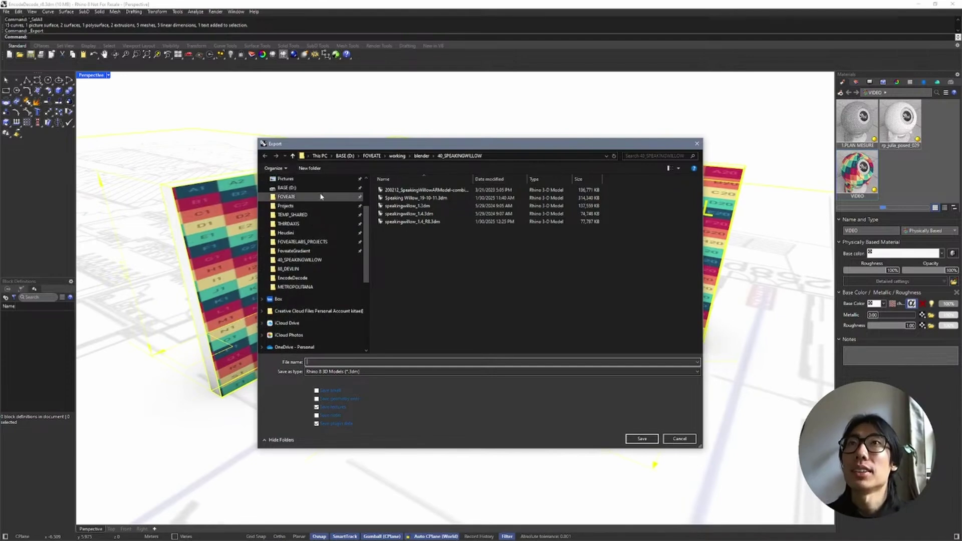
pyautogui.click(299, 278)
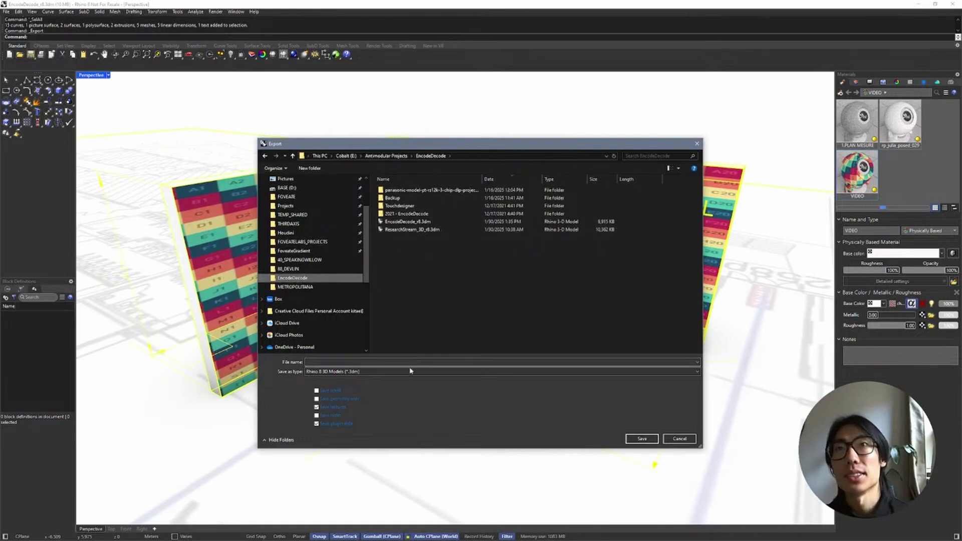
# Set the export format to glTF binary file (*.glb) and save the model as EncodeDecode3.glb.
pyautogui.click(436, 371)
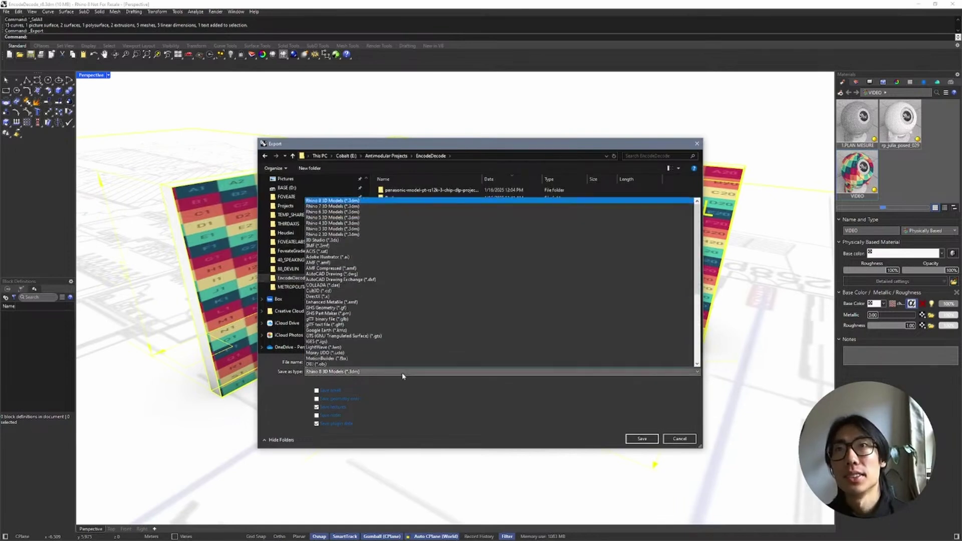
pyautogui.click(377, 319)
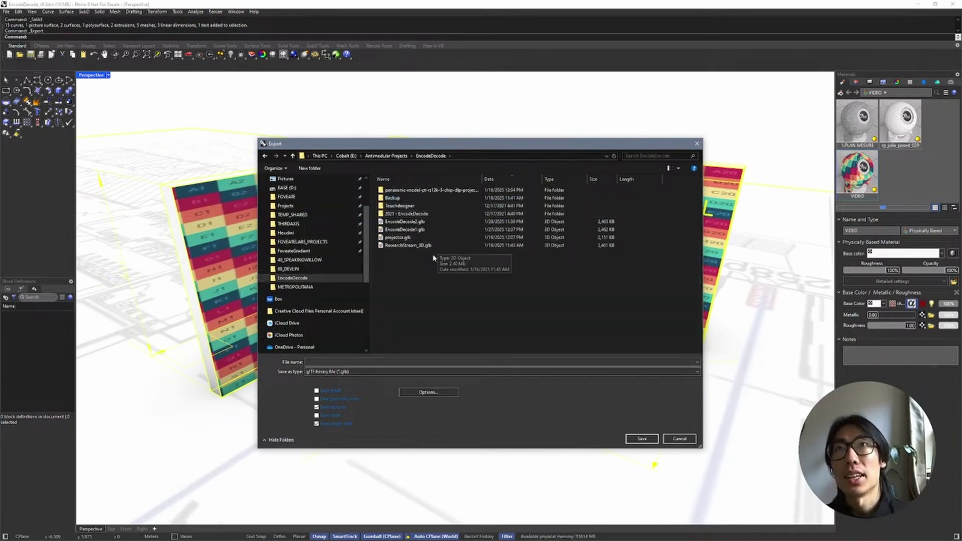
pyautogui.click(433, 221)
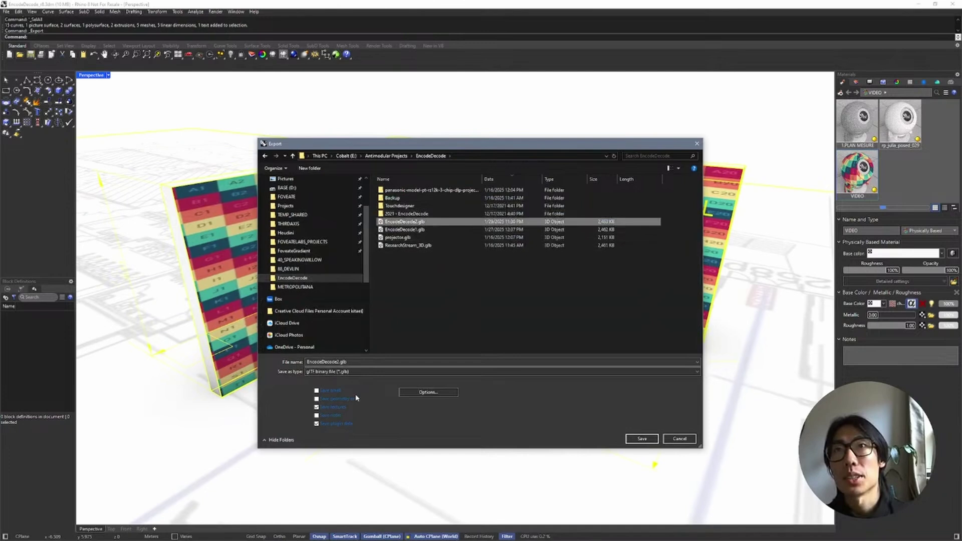
pyautogui.click(334, 362)
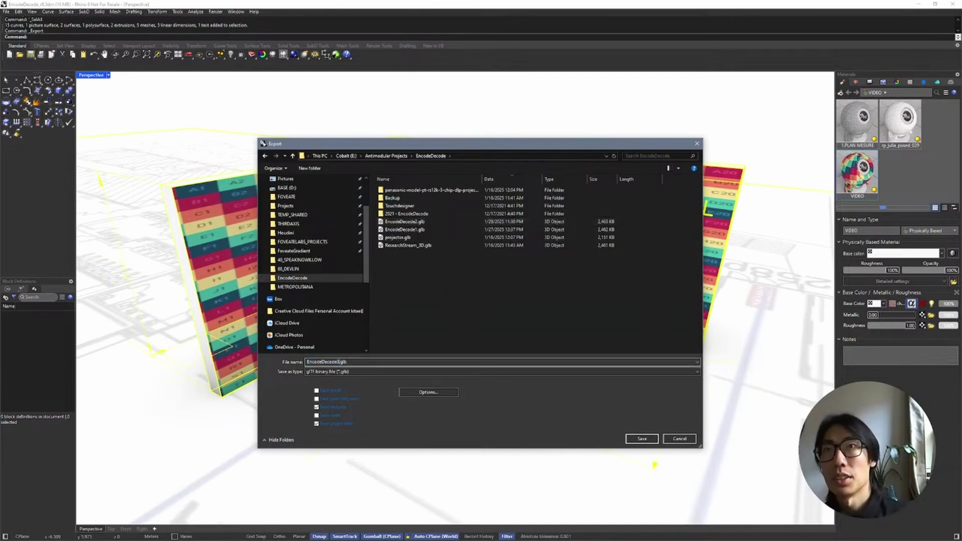
pyautogui.click(643, 439)
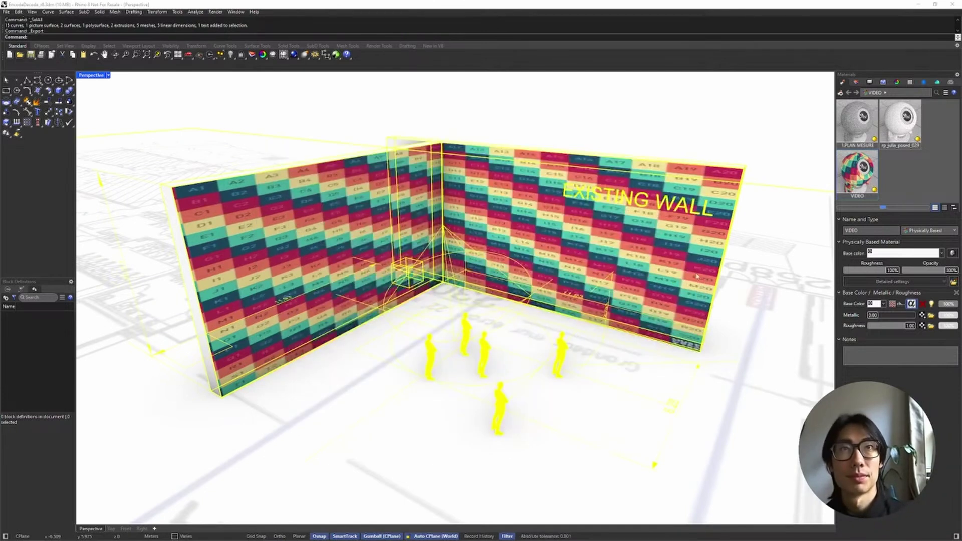
# Switch to the Foveate dashboard in the browser, search the scenes for "enc" and open Arsenal Gallery - EncodeDecode.
pyautogui.click(918, 5)
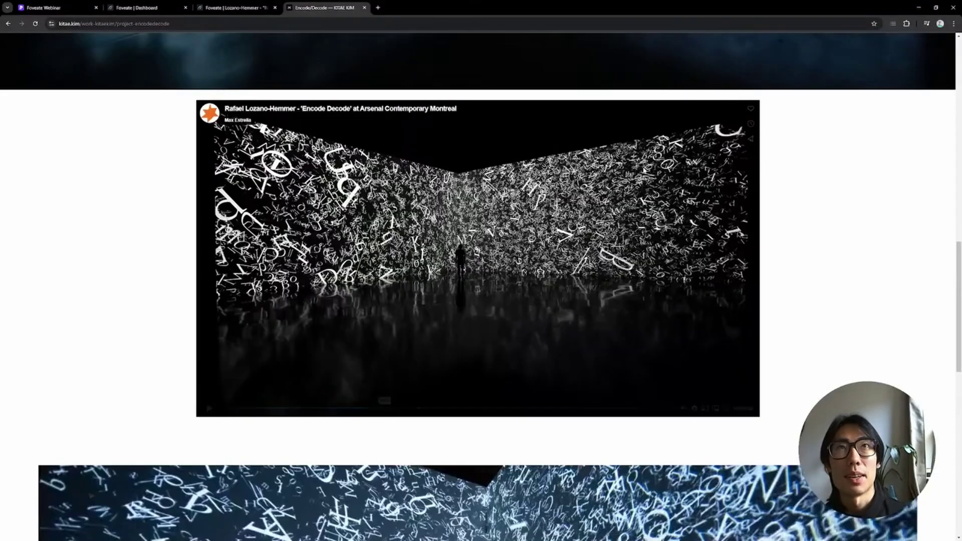
pyautogui.click(153, 6)
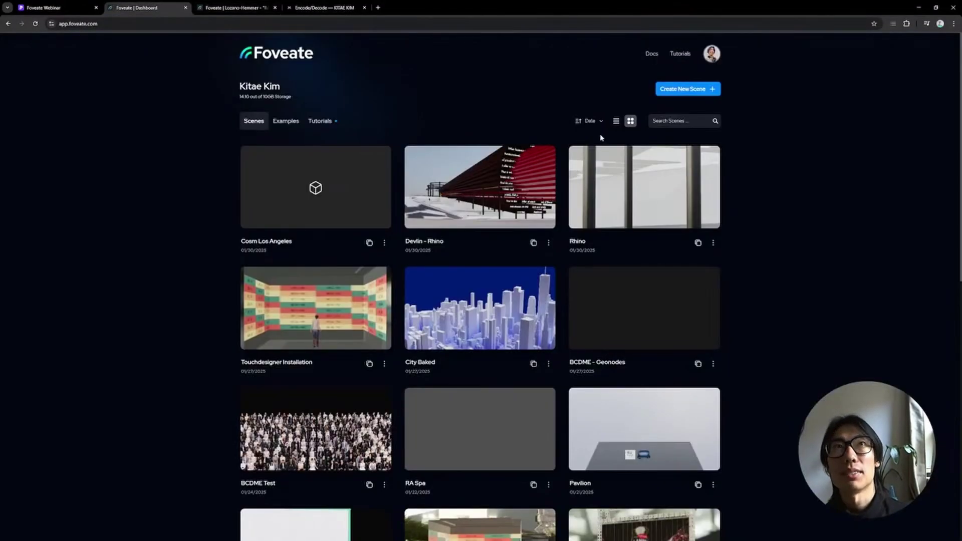
pyautogui.click(665, 120)
pyautogui.write('enc')
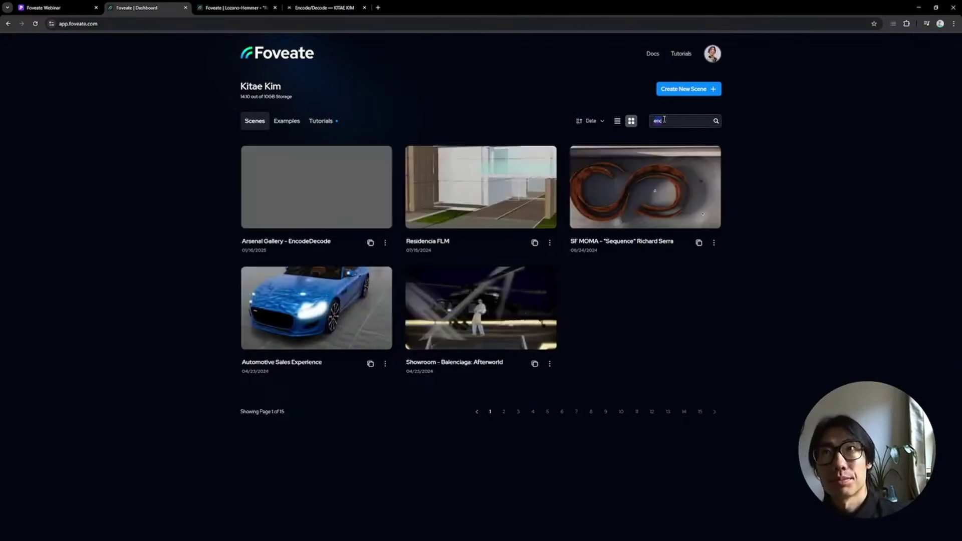
pyautogui.click(330, 182)
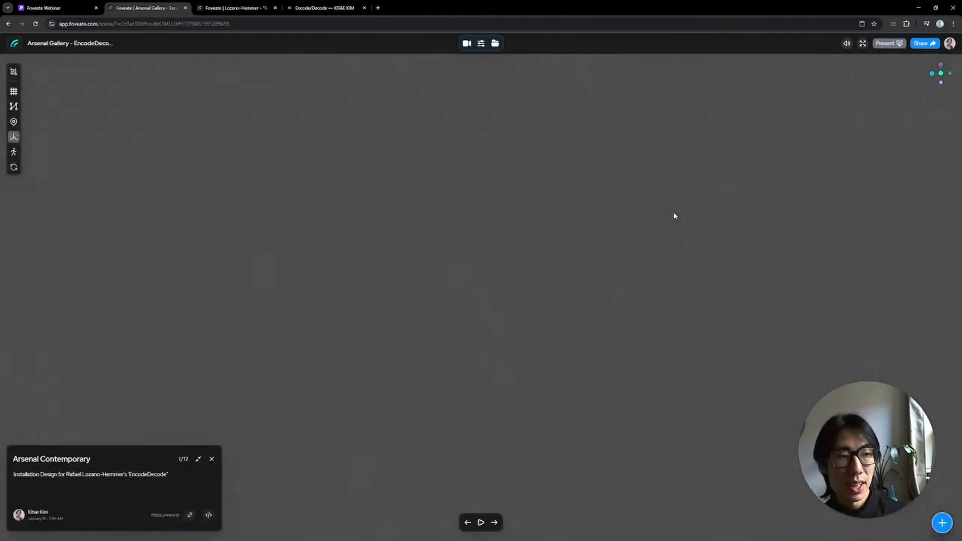
# Turn on the grid for orientation, add EncodeDecode3.glb from the EncodeDecode folder to the scene, and turn the grid off.
pyautogui.click(14, 91)
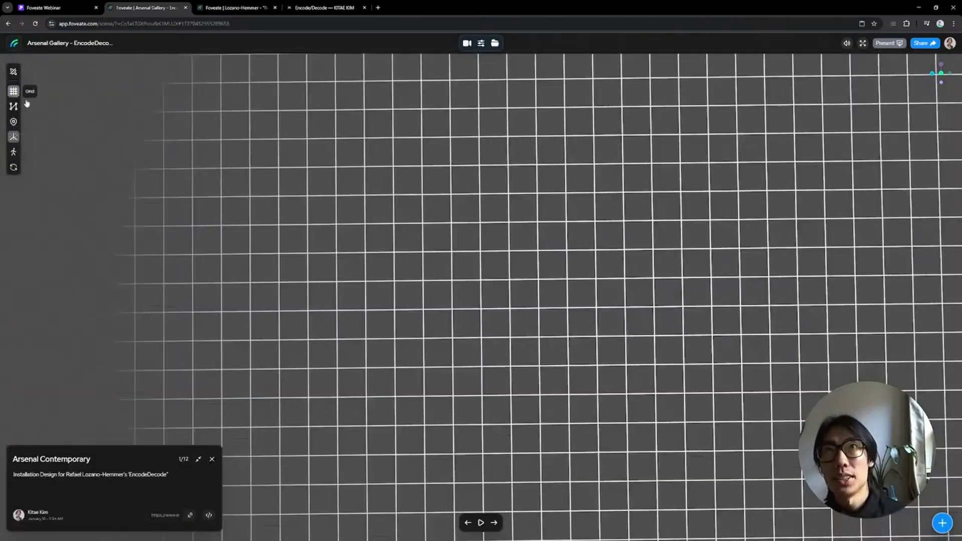
pyautogui.moveTo(554, 268); pyautogui.dragTo(603, 221)
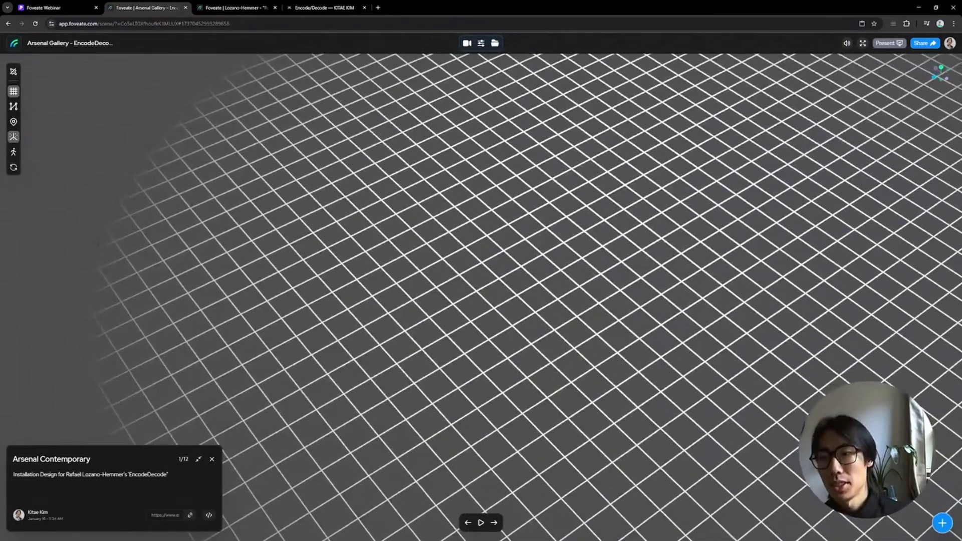
pyautogui.hotkey('alt', 'Tab')
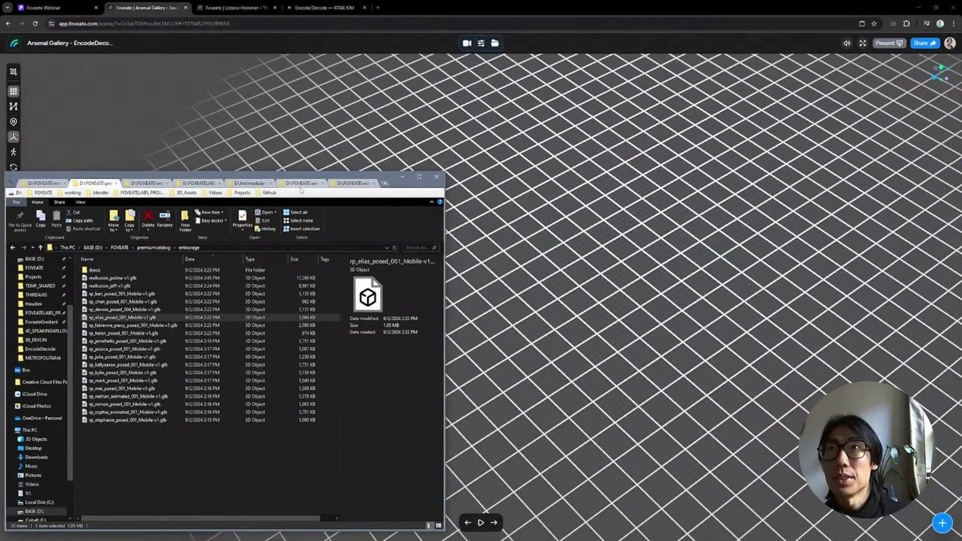
pyautogui.click(249, 183)
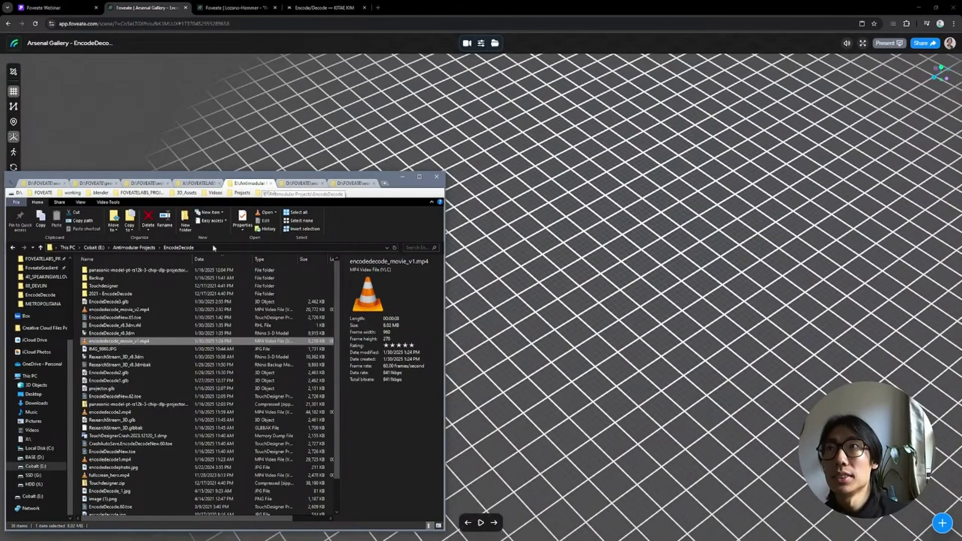
pyautogui.moveTo(125, 302); pyautogui.dragTo(586, 263)
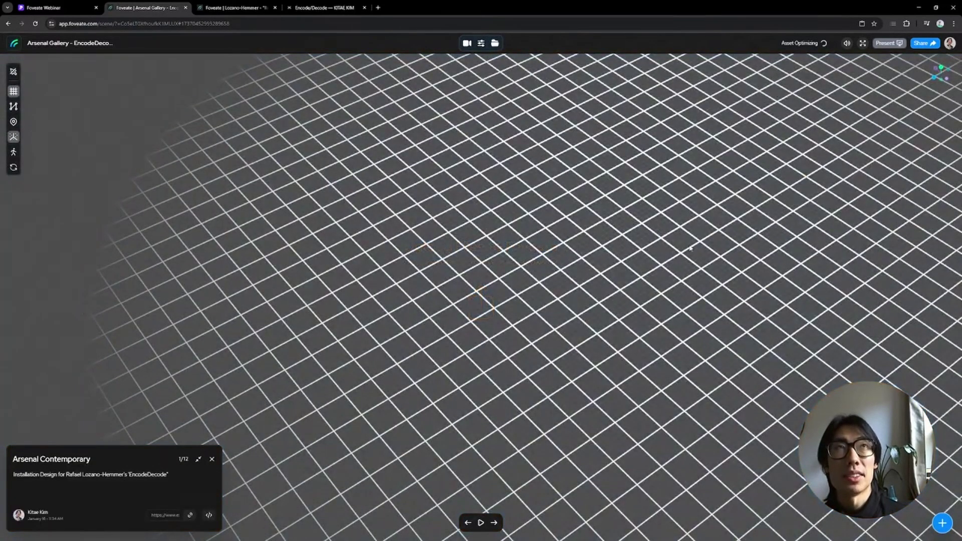
pyautogui.click(13, 91)
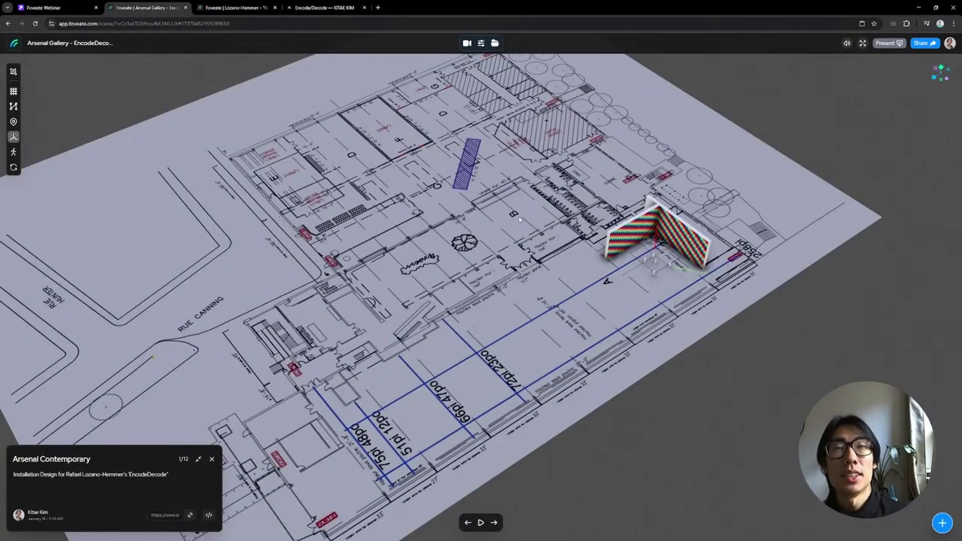
# Examine the imported wall model on the floor plan and show the scene's assets with the settings of EncodeDecode3.glb.
pyautogui.scroll(5, 661, 224)
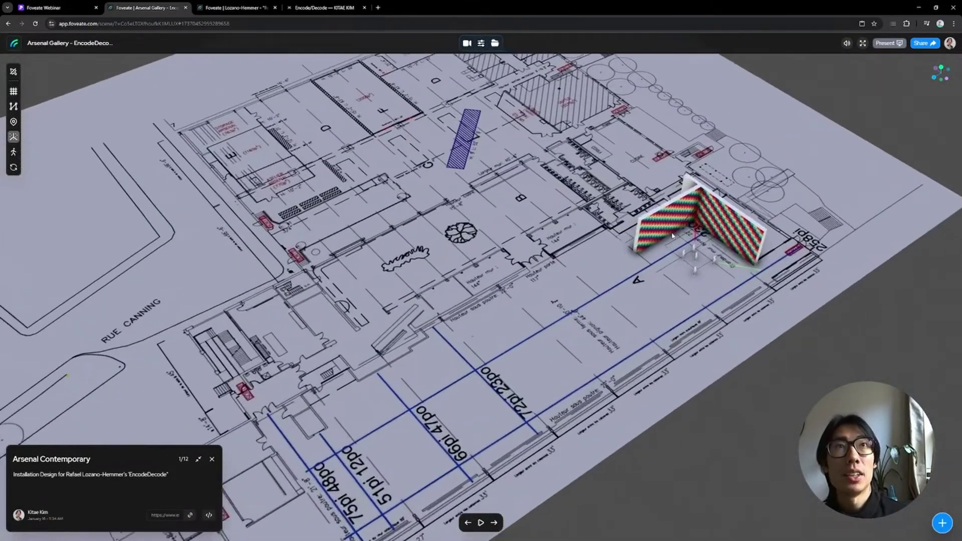
pyautogui.moveTo(812, 290); pyautogui.dragTo(588, 320)
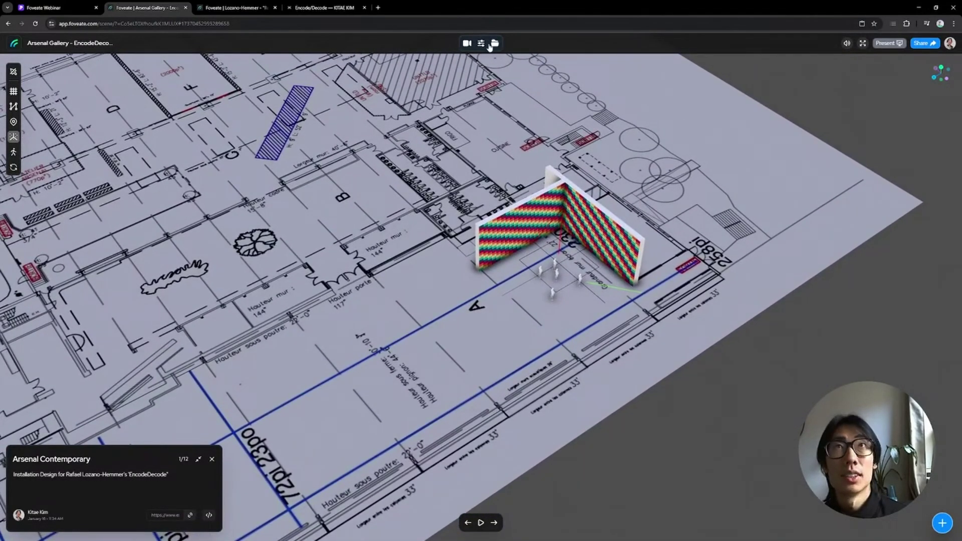
pyautogui.click(491, 44)
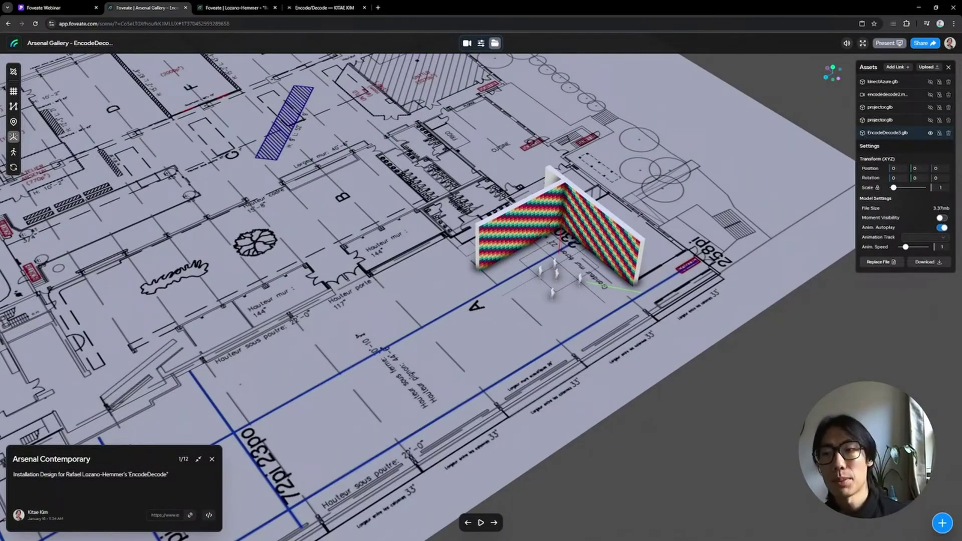
pyautogui.hotkey('alt', 'Tab')
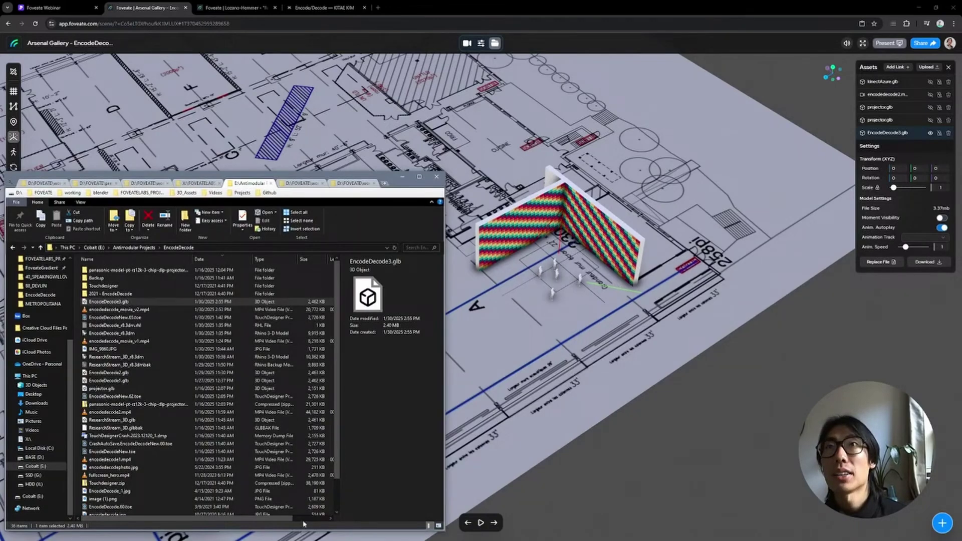
pyautogui.click(400, 117)
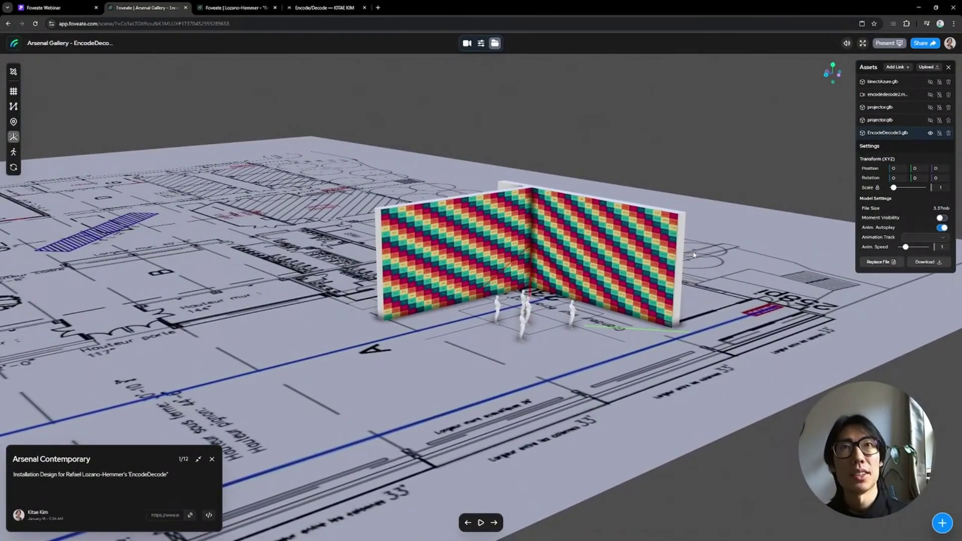
# Add encodedecode_movie_v2.mp4 from the EncodeDecode folder to the scene and set its video mesh to EncodeDecode3.glb.
pyautogui.click(899, 96)
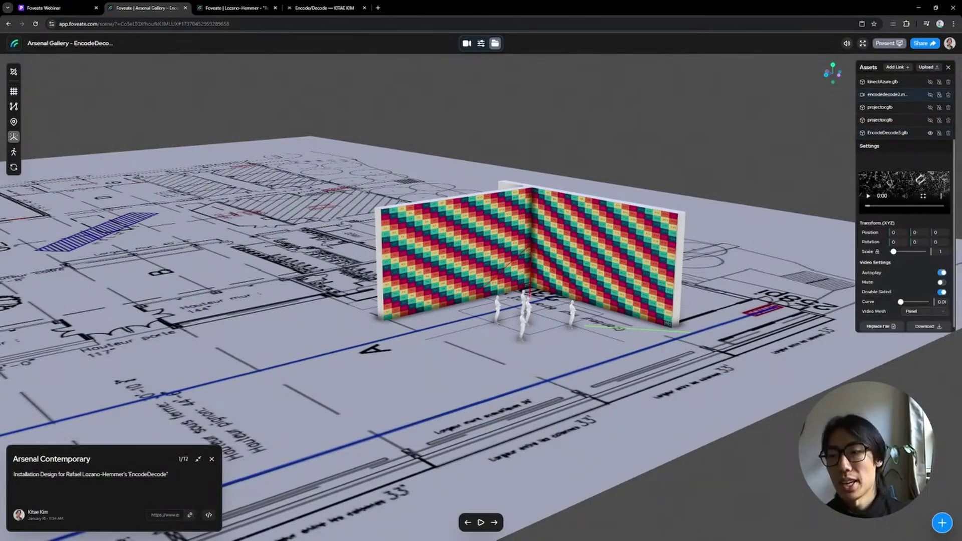
pyautogui.hotkey('alt', 'Tab')
pyautogui.click(129, 310)
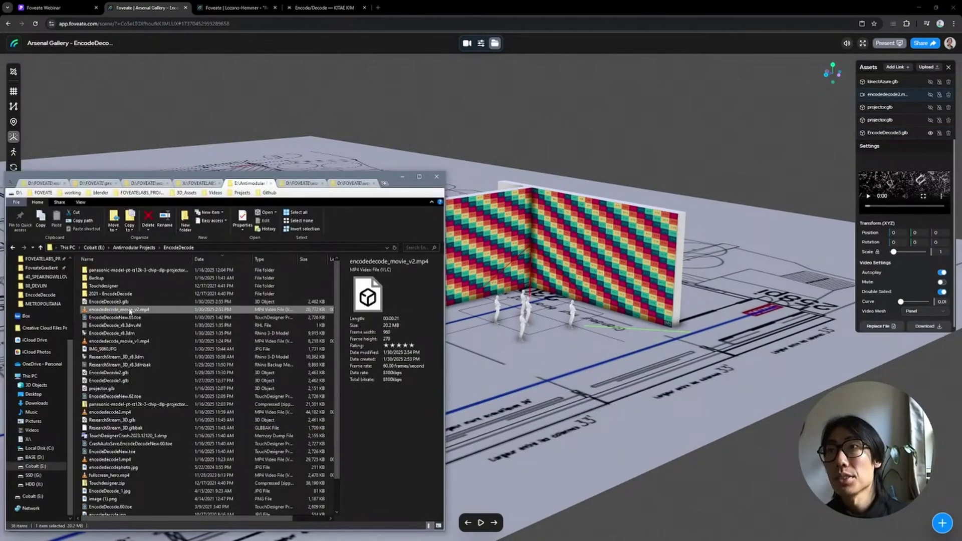
pyautogui.moveTo(129, 310); pyautogui.dragTo(538, 271)
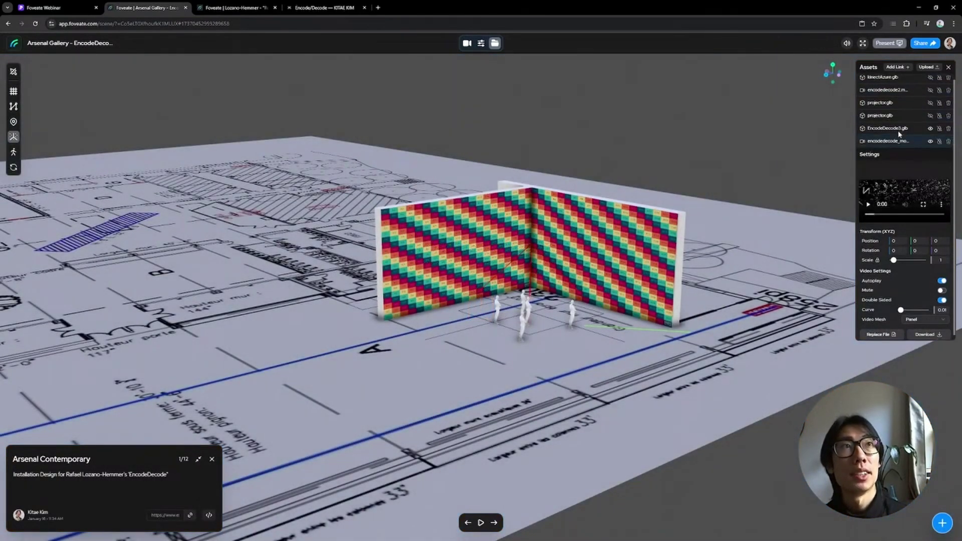
pyautogui.click(918, 318)
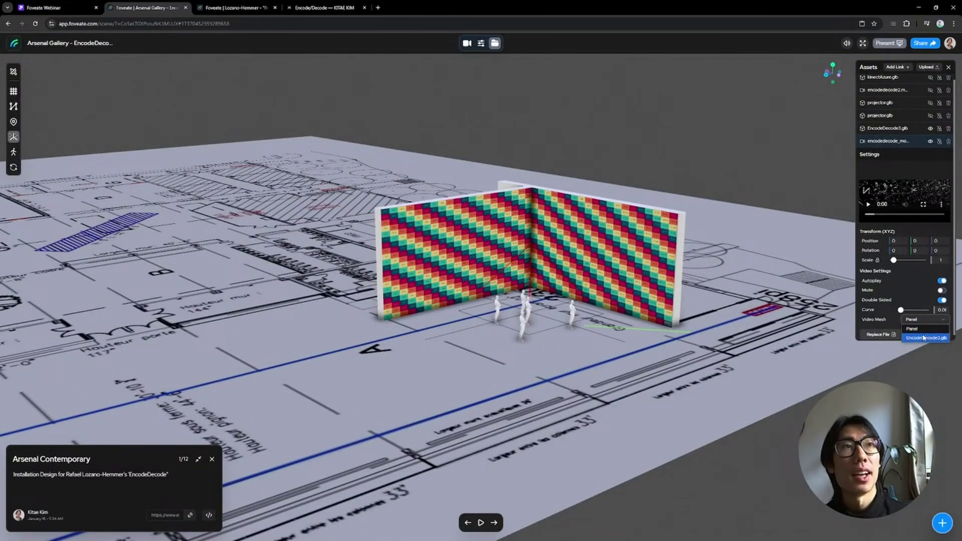
pyautogui.click(925, 336)
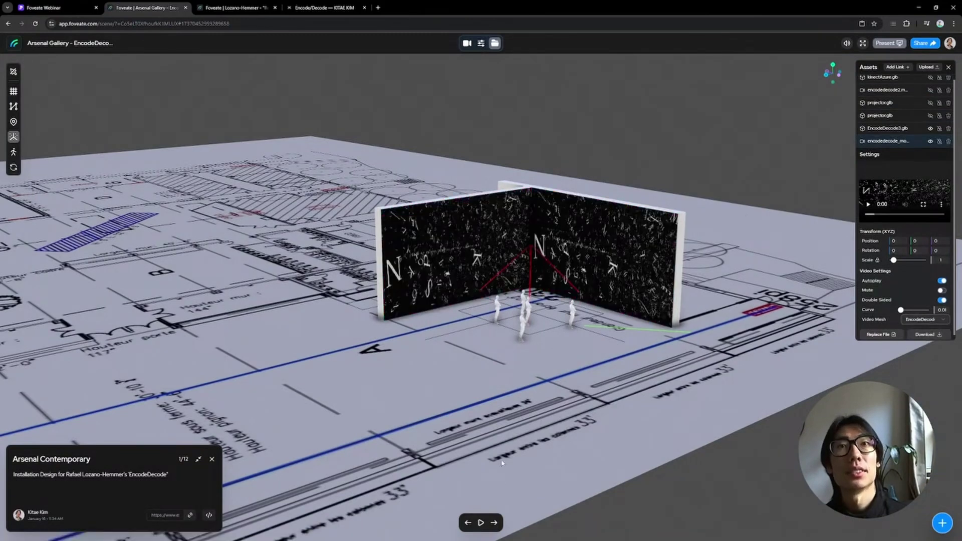
# Show the moment markers to visit the Main Exhibition Area, hide them and advance to the 'Encode Decode' moment.
pyautogui.click(466, 43)
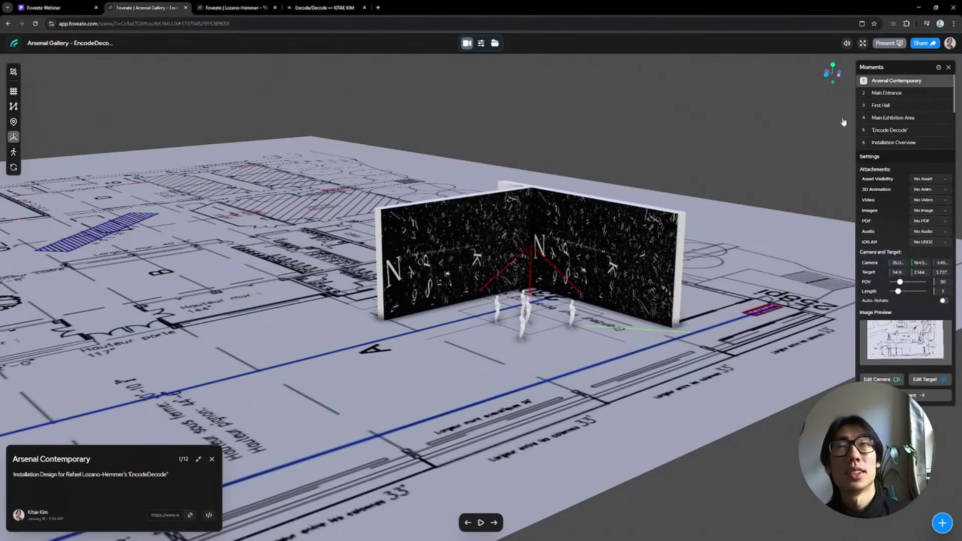
pyautogui.click(13, 121)
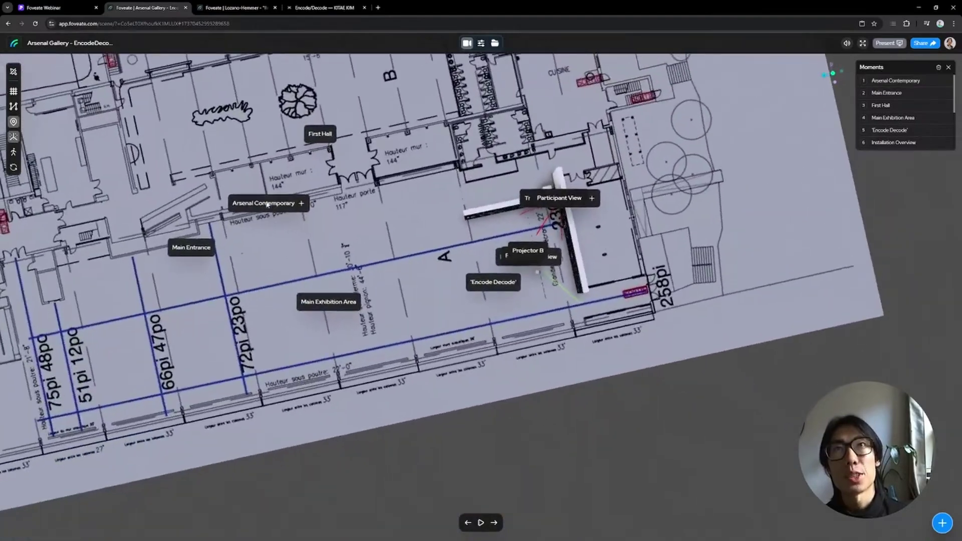
pyautogui.click(328, 301)
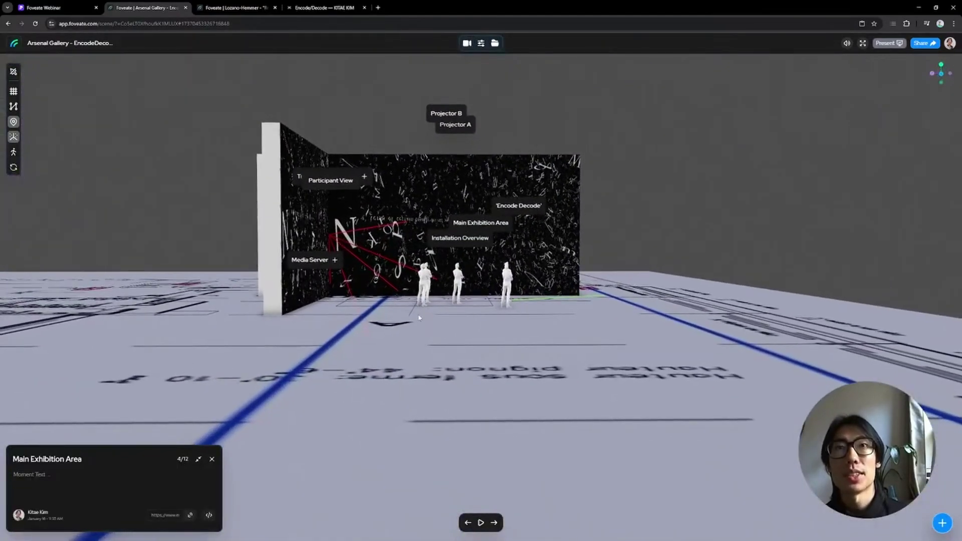
pyautogui.click(13, 121)
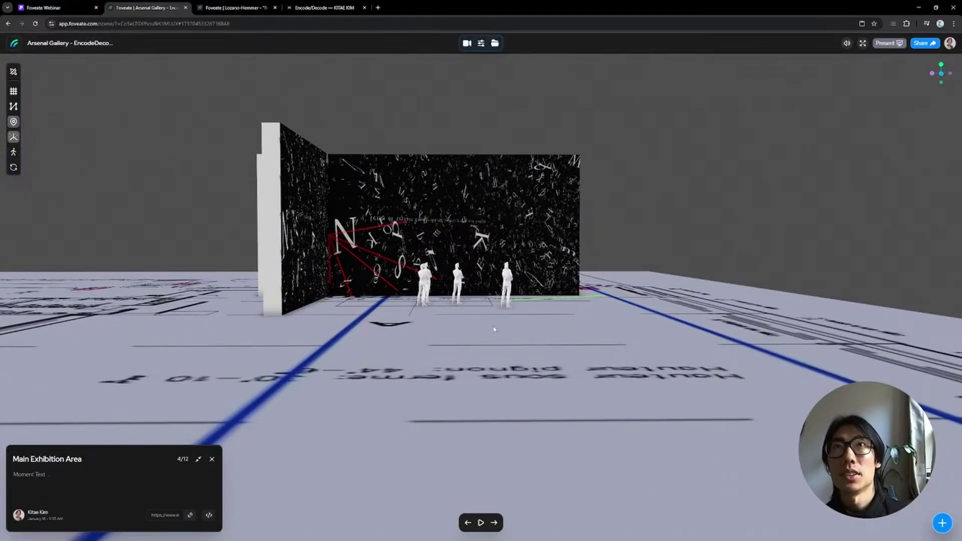
pyautogui.click(494, 522)
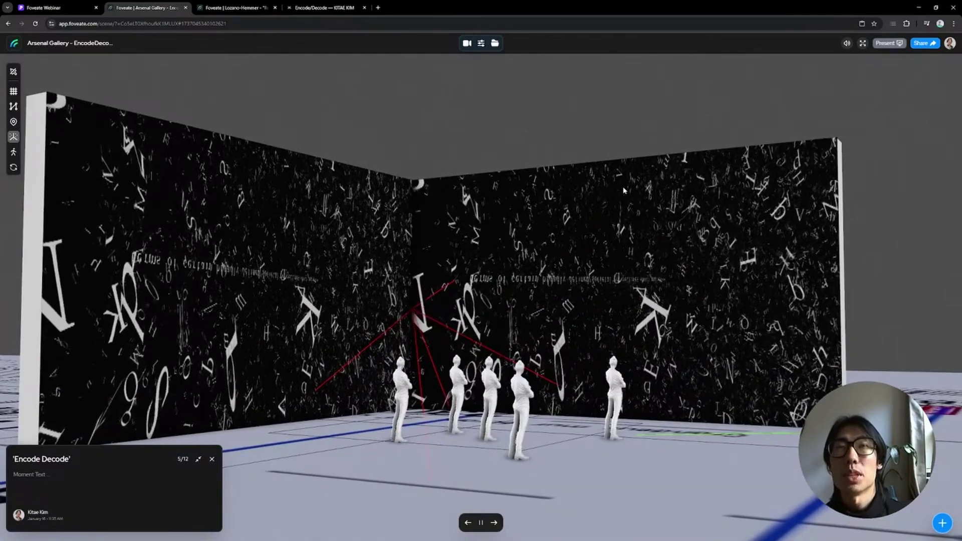
# Advance to the Installation Overview moment, show the scene's assets and examine the wall installation from above.
pyautogui.moveTo(624, 190); pyautogui.dragTo(600, 200)
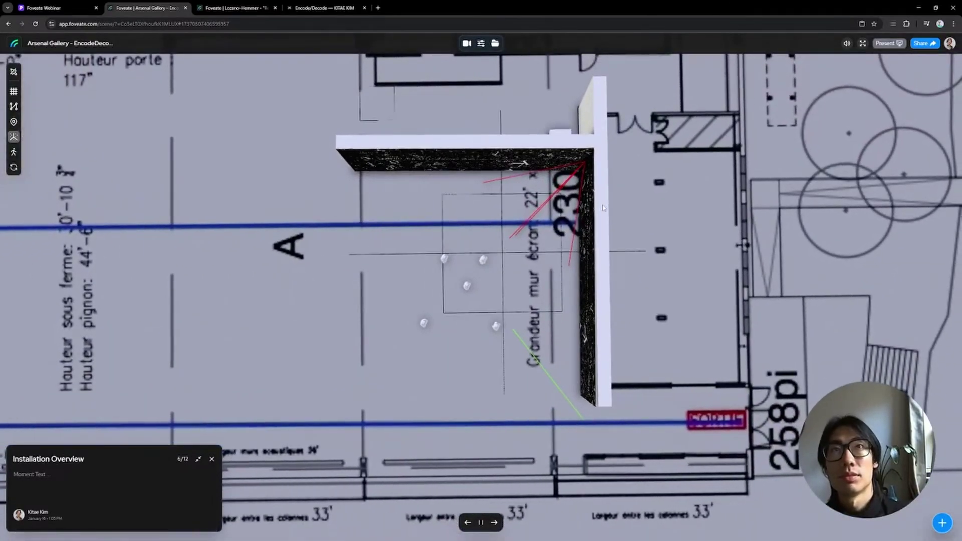
pyautogui.click(495, 43)
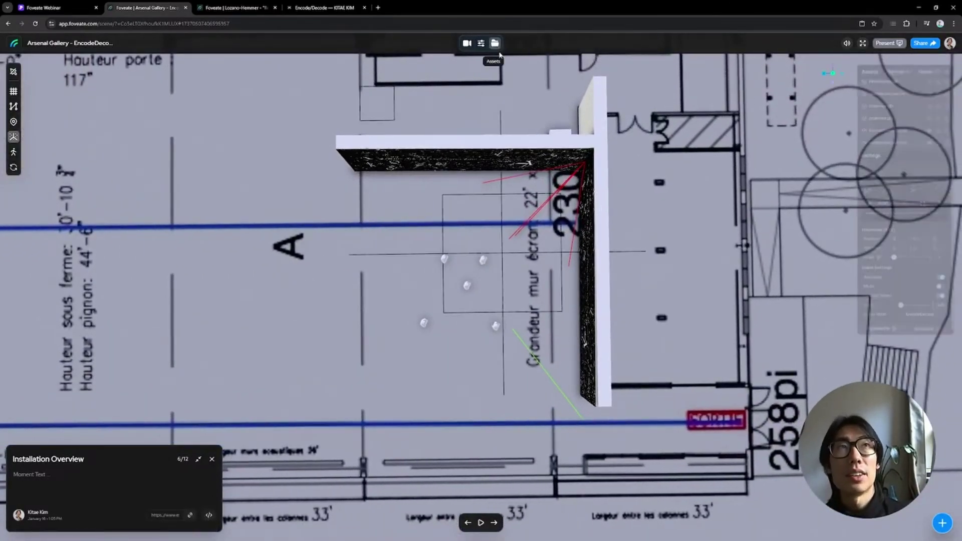
pyautogui.scroll(1, 925, 87)
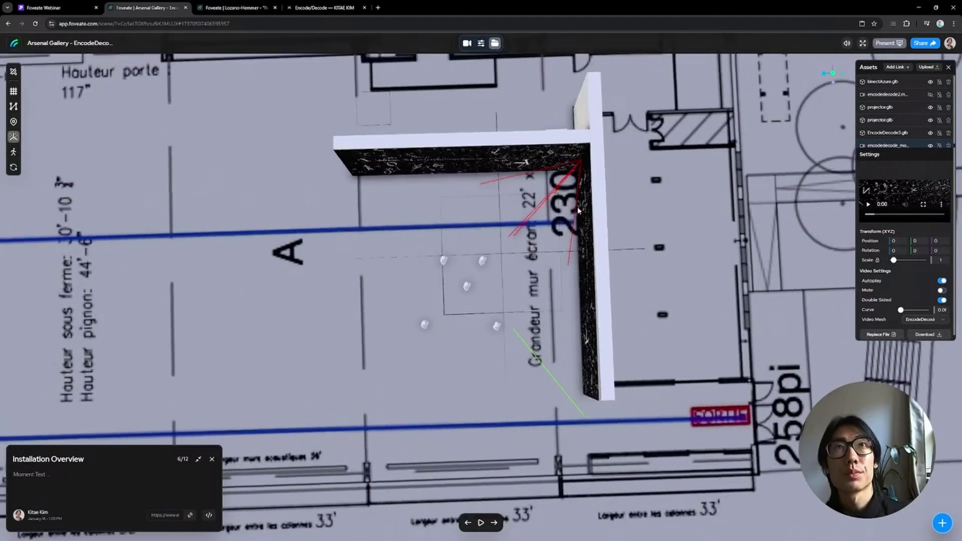
pyautogui.scroll(-1, 943, 89)
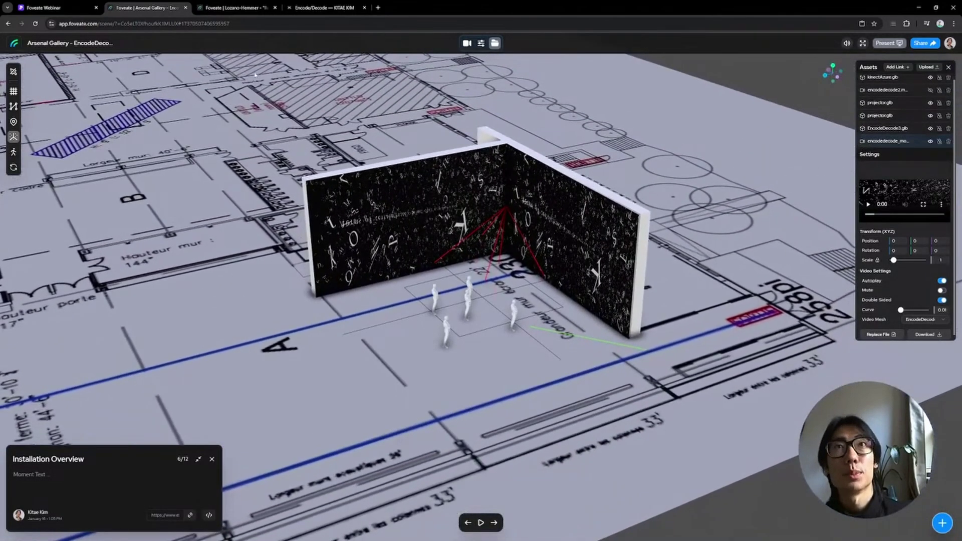
# Reload the scene and show its assets again.
pyautogui.press('F5')
pyautogui.click(521, 71)
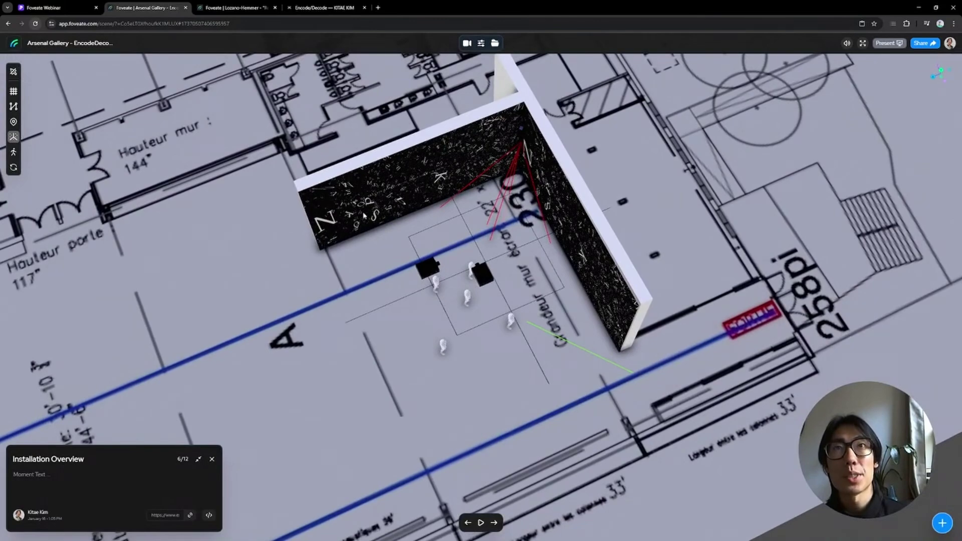
pyautogui.moveTo(470, 231); pyautogui.dragTo(589, 72)
pyautogui.click(494, 42)
# Select the projector.glb assets and examine the two projectors up close.
pyautogui.click(882, 108)
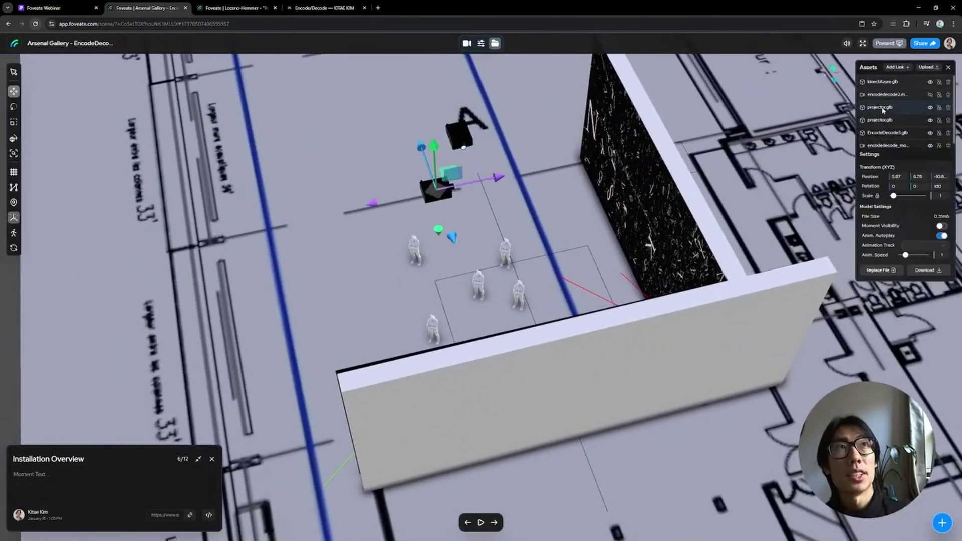
pyautogui.click(489, 180)
pyautogui.doubleClick(489, 180)
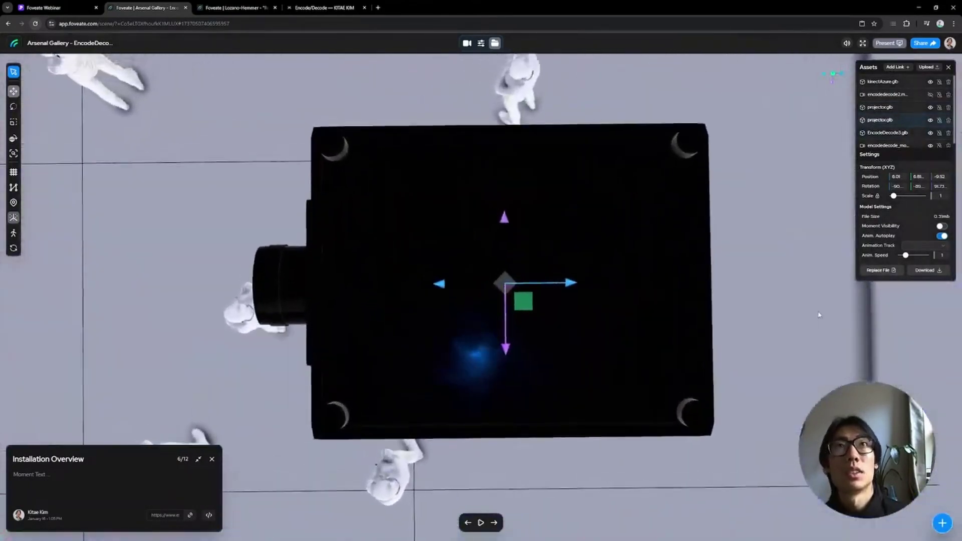
pyautogui.click(756, 433)
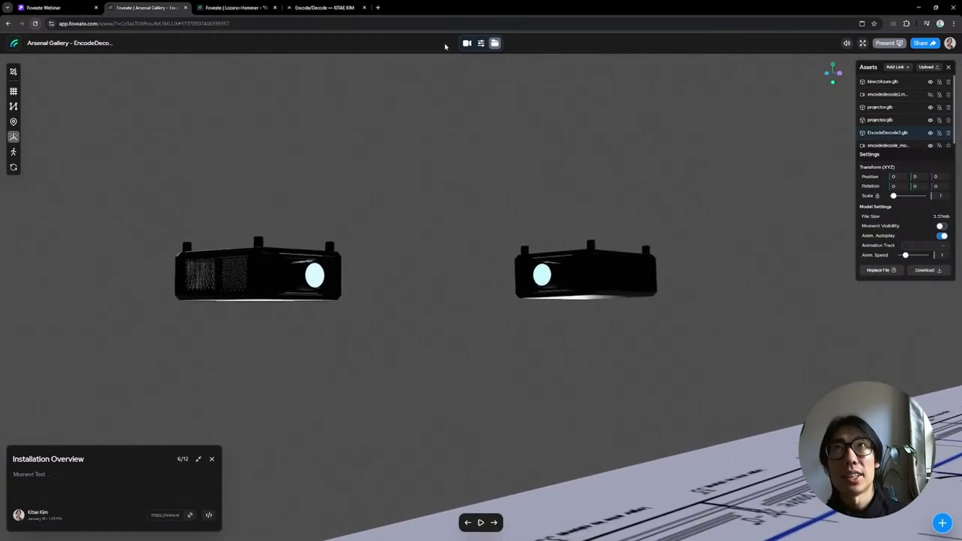
# Show the moment markers, visit Projector B, and turn on the post-processing effect that makes the projector lenses glow.
pyautogui.click(13, 122)
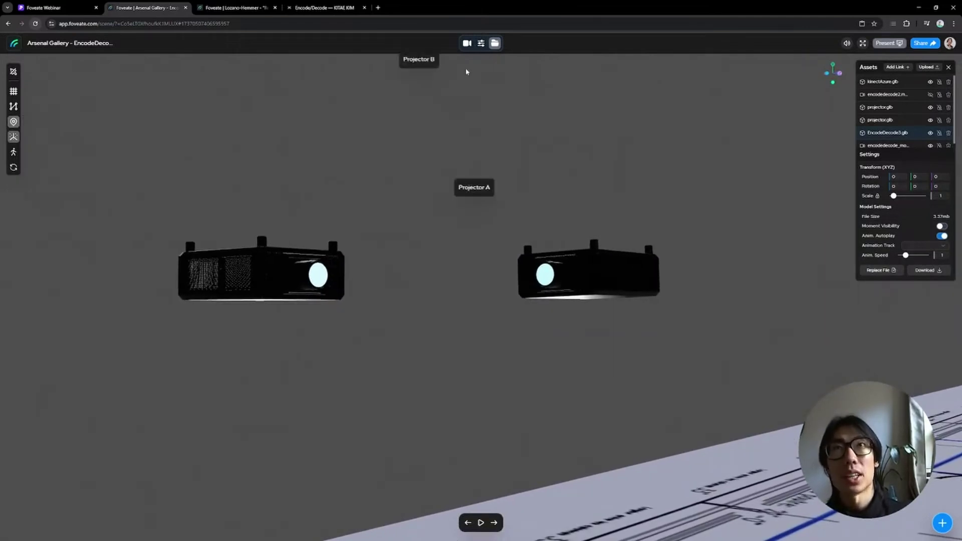
pyautogui.click(431, 91)
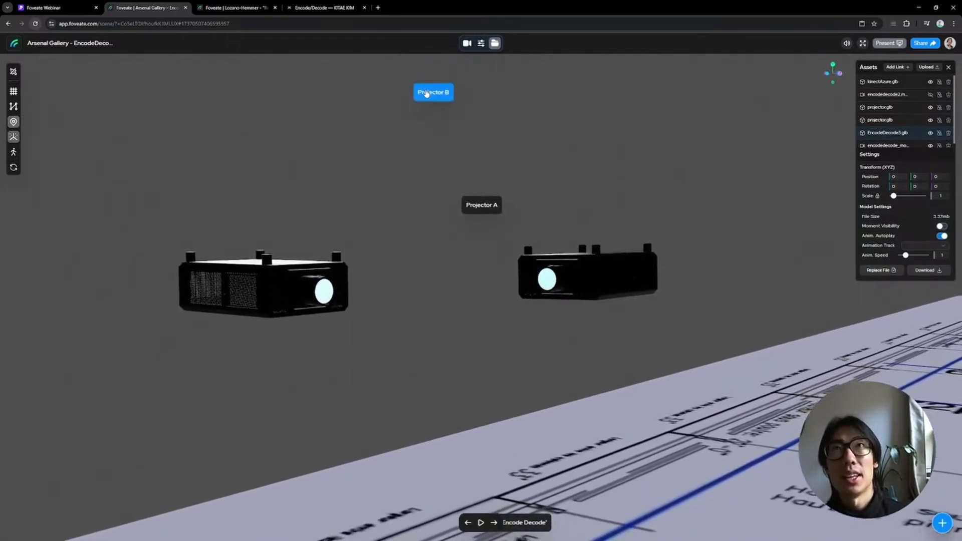
pyautogui.click(481, 43)
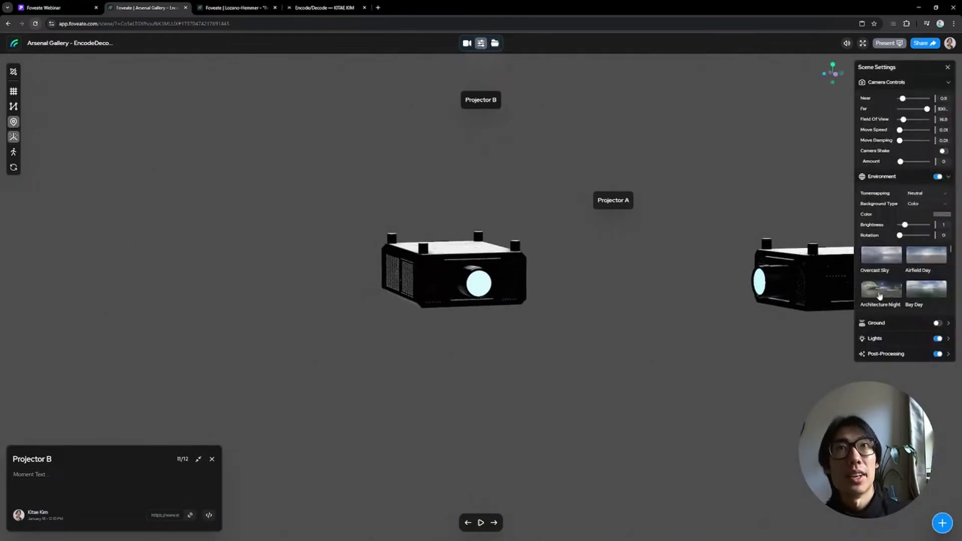
pyautogui.click(884, 354)
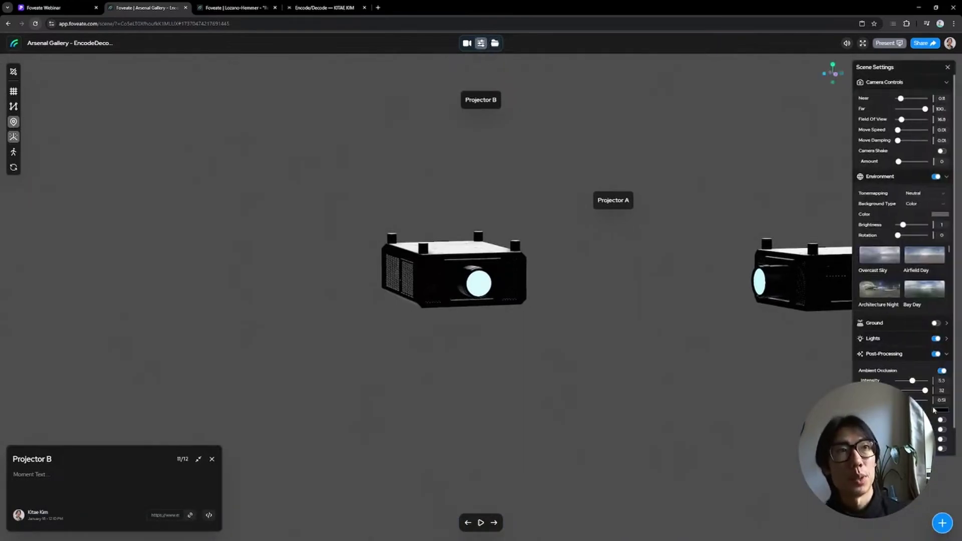
pyautogui.click(942, 420)
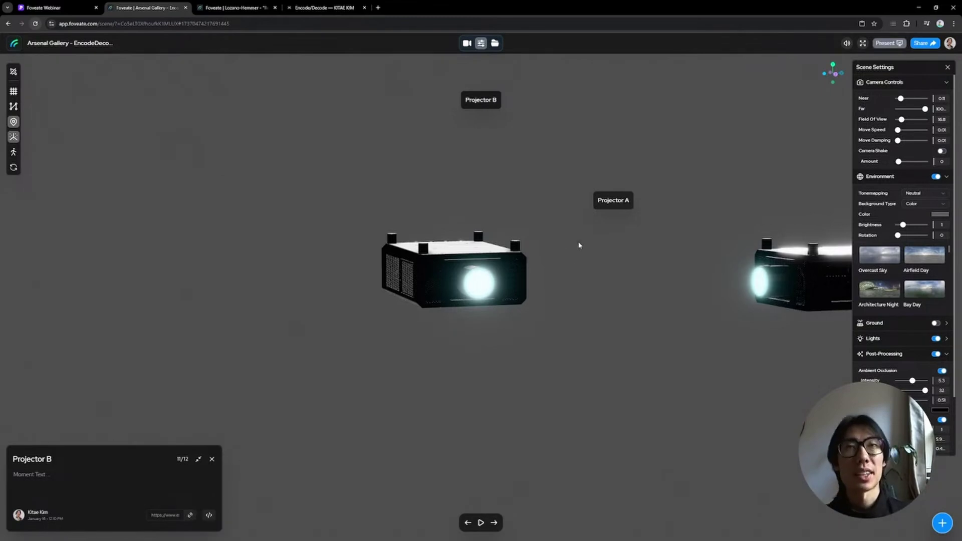
pyautogui.moveTo(578, 246); pyautogui.dragTo(616, 253)
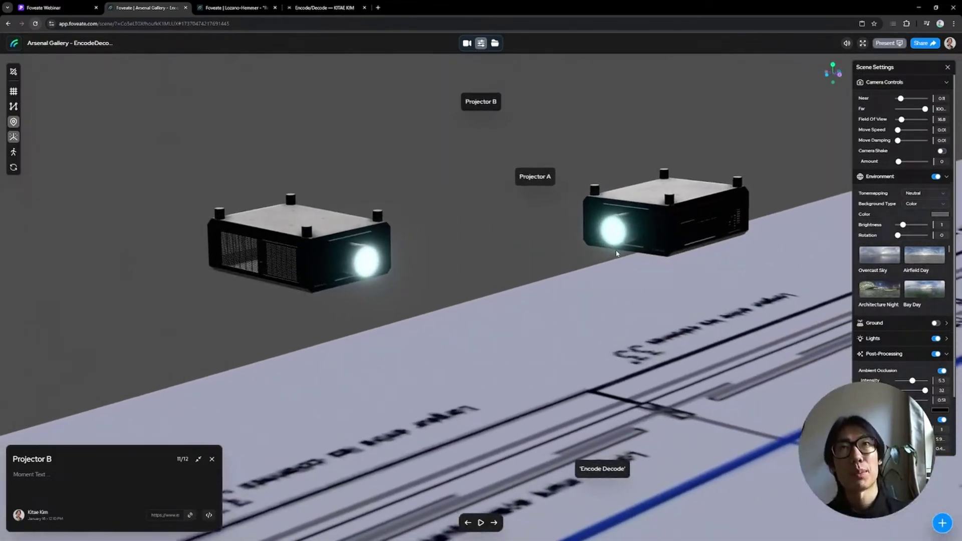
# Show the scene's moments and visit Projector A followed by Projector B.
pyautogui.click(494, 44)
pyautogui.click(897, 132)
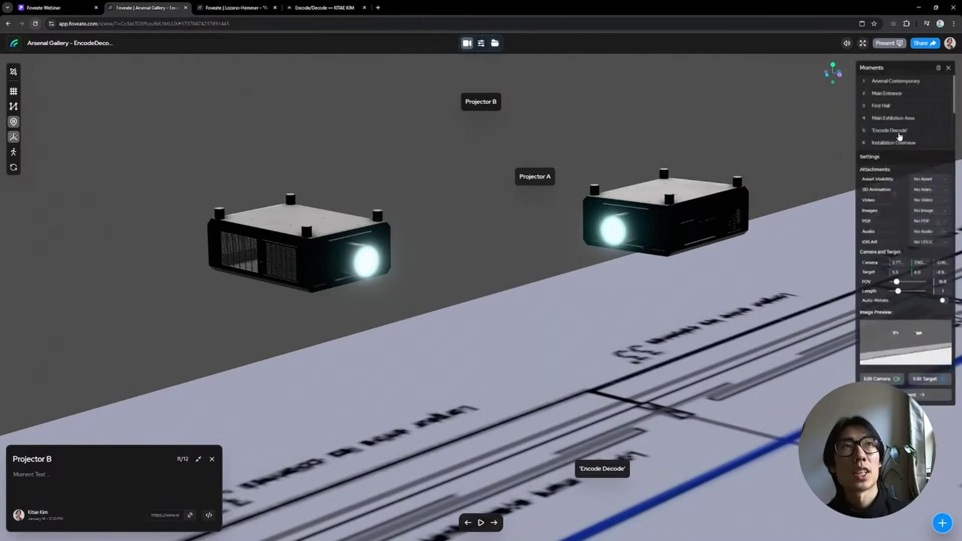
pyautogui.scroll(-2, 901, 121)
pyautogui.click(895, 120)
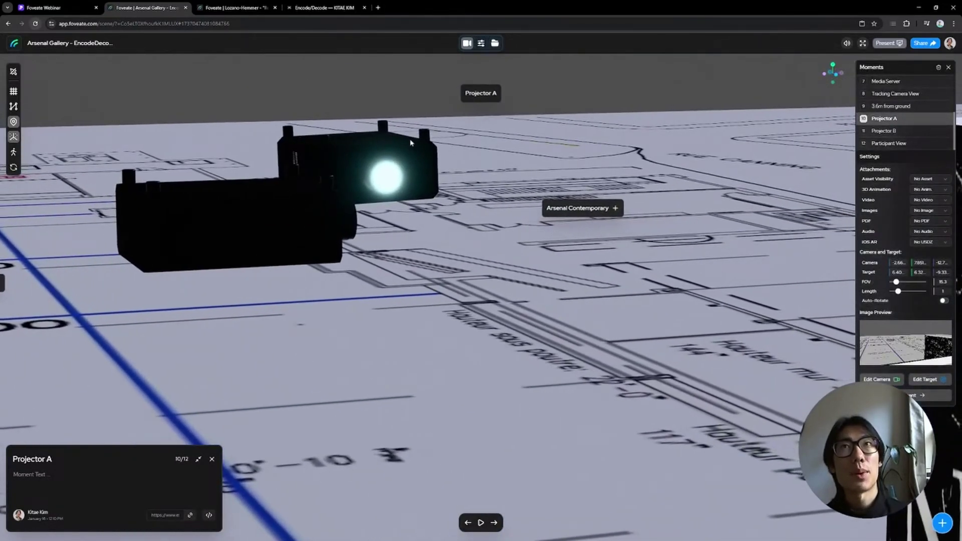
pyautogui.click(877, 130)
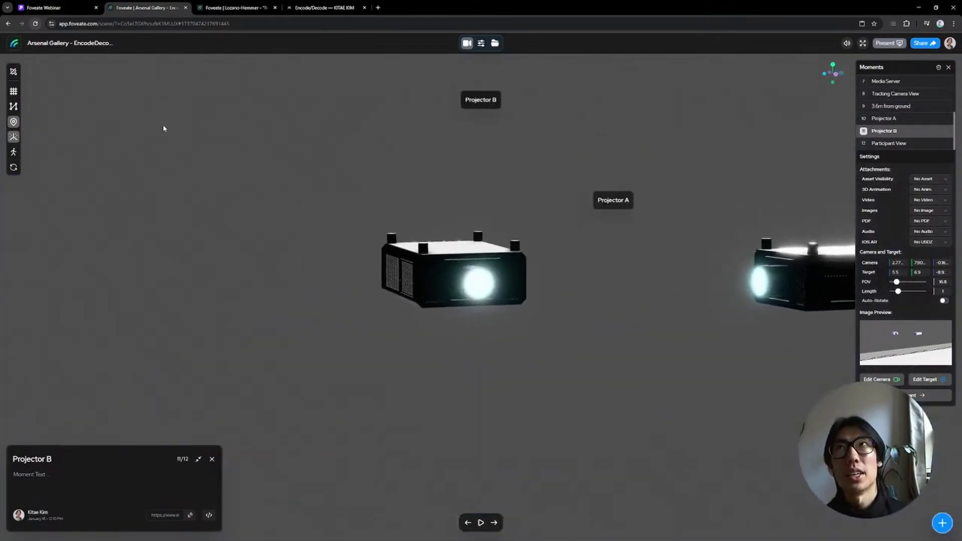
# Hide the moment markers and examine both projectors from behind against the projected video wall.
pyautogui.click(13, 121)
pyautogui.moveTo(533, 214); pyautogui.dragTo(716, 225)
pyautogui.moveTo(539, 254); pyautogui.dragTo(433, 281)
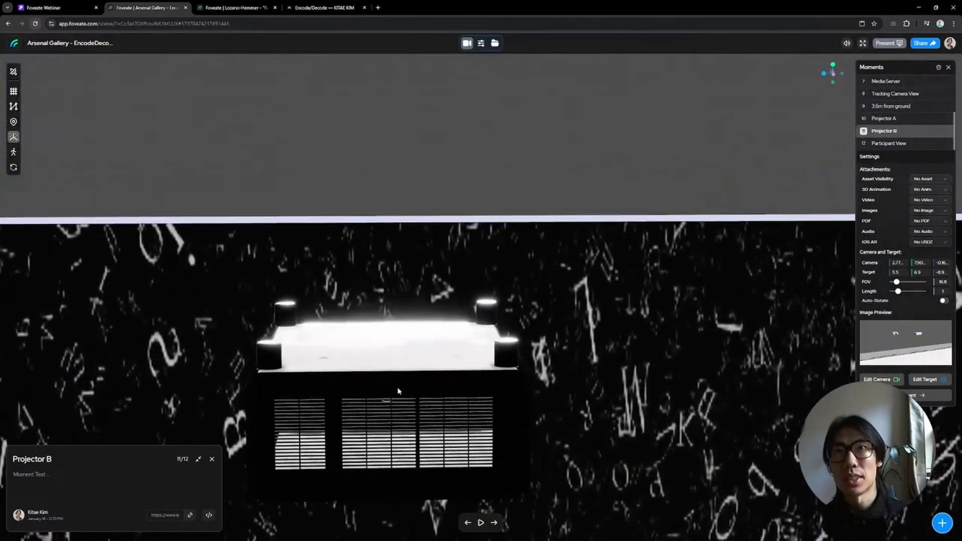
pyautogui.moveTo(397, 389); pyautogui.dragTo(505, 176, button='right')
pyautogui.scroll(3, 399, 332)
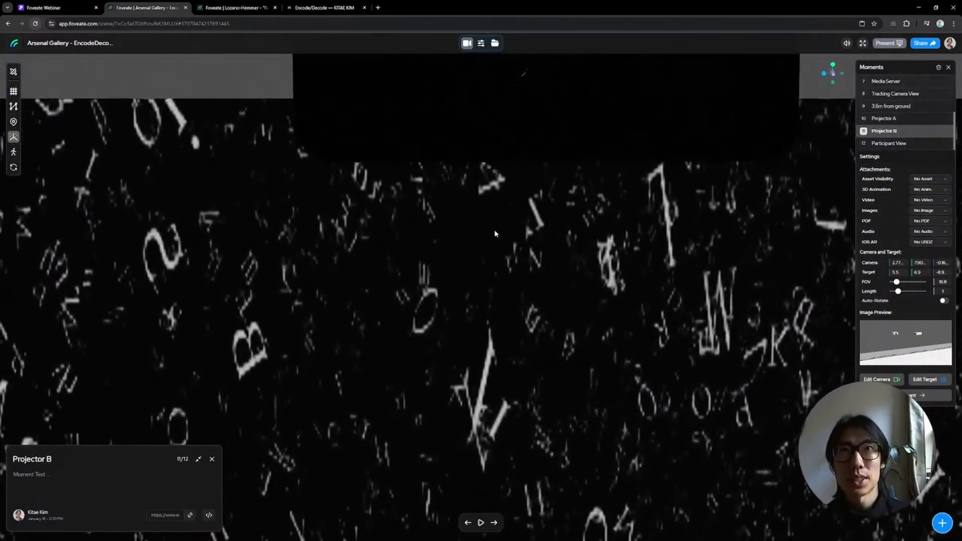
pyautogui.moveTo(496, 233); pyautogui.dragTo(494, 241)
pyautogui.scroll(-3, 493, 240)
pyautogui.scroll(-3, 493, 239)
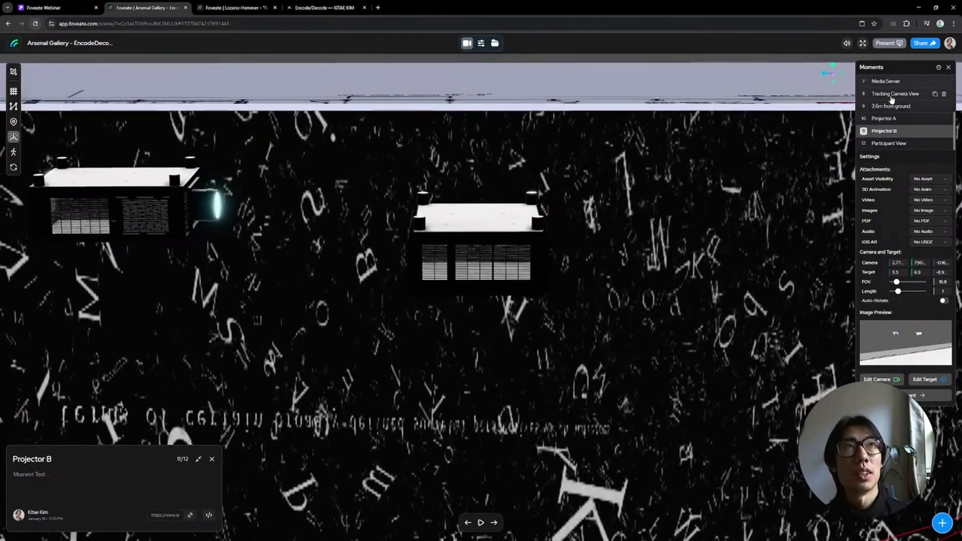
# Visit the Tracking Camera View moment and go on to the Media Server moment.
pyautogui.click(884, 94)
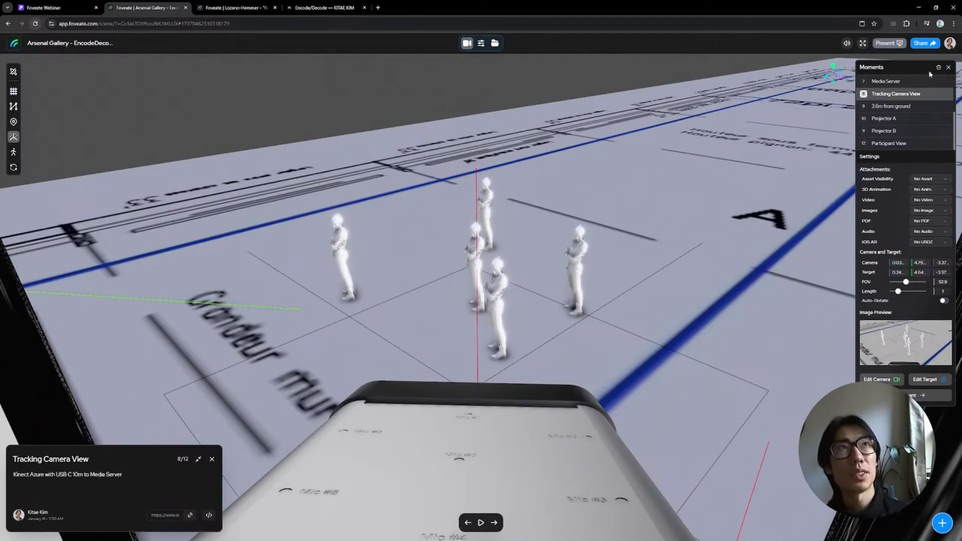
pyautogui.click(898, 83)
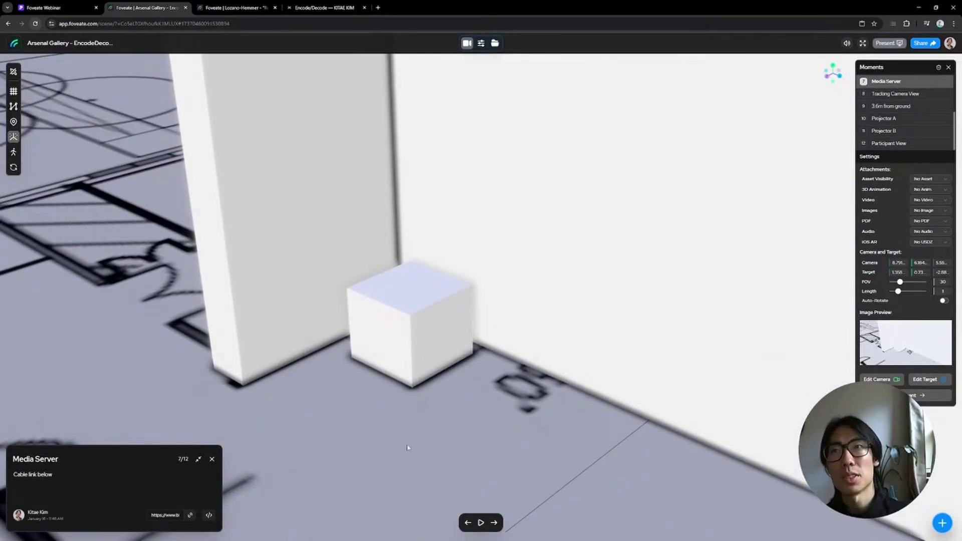
# Add IMG_9860.JPG from the EncodeDecode folder to the scene and attach it as the Media Server moment's image.
pyautogui.hotkey('alt', 'Tab')
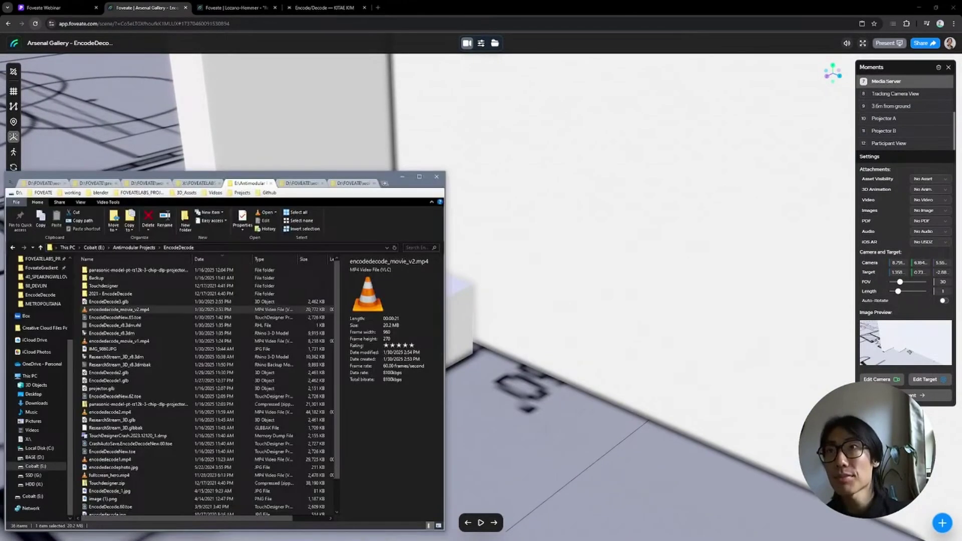
pyautogui.click(122, 350)
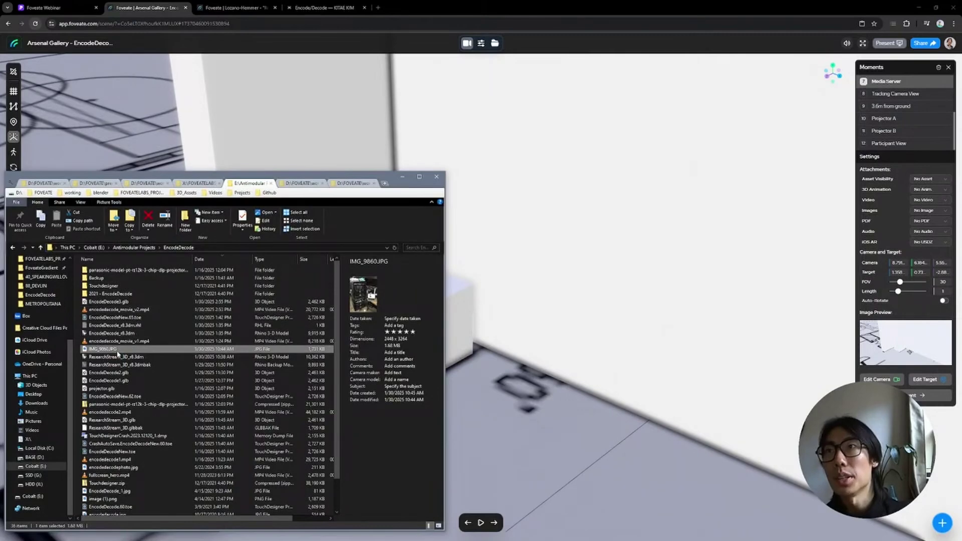
pyautogui.moveTo(118, 354); pyautogui.dragTo(525, 276)
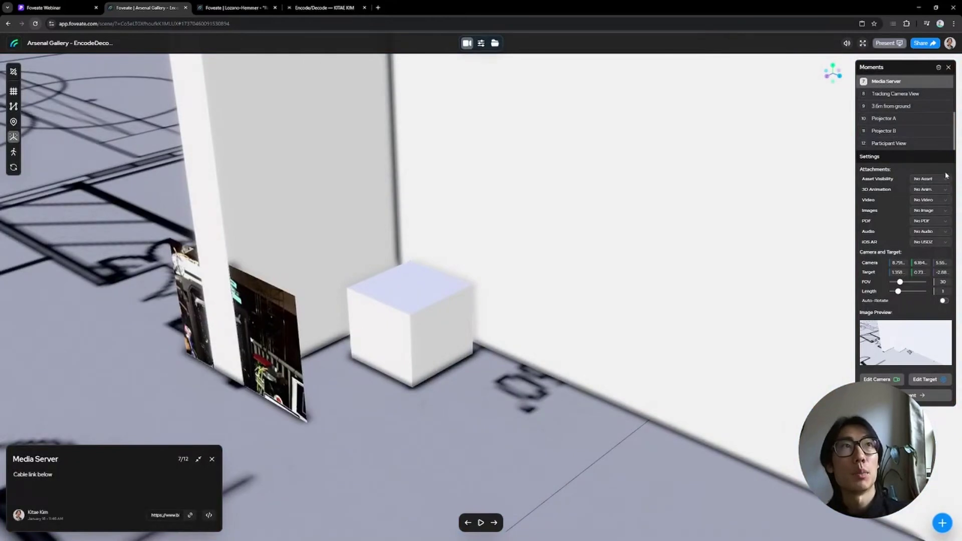
pyautogui.click(930, 210)
pyautogui.click(931, 226)
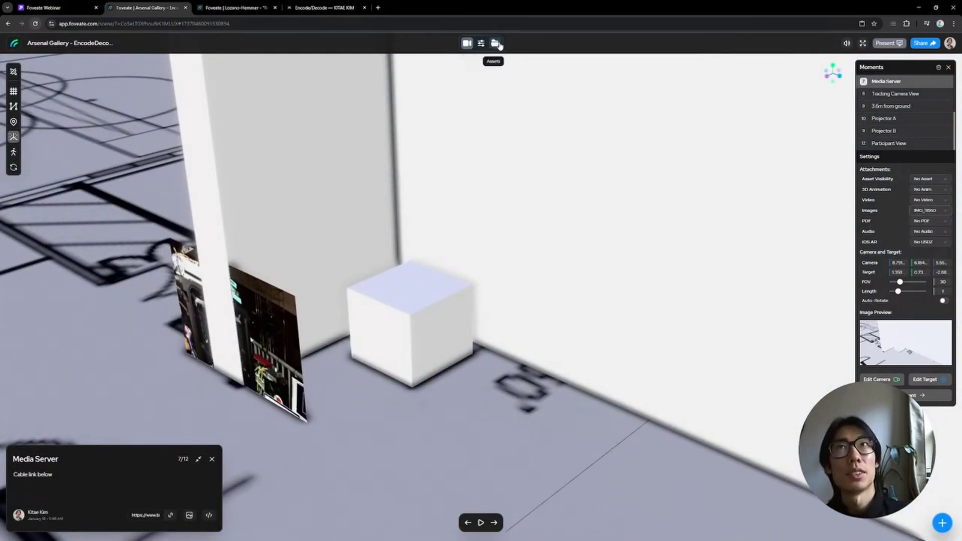
# Turn on object editing and try to move the added photo towards the media server box.
pyautogui.click(14, 71)
pyautogui.click(216, 373)
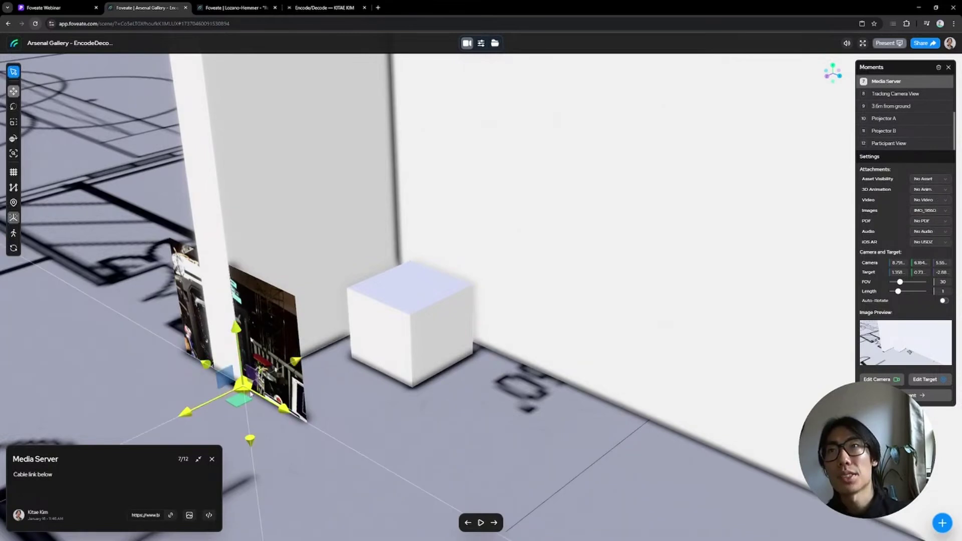
pyautogui.doubleClick(263, 375)
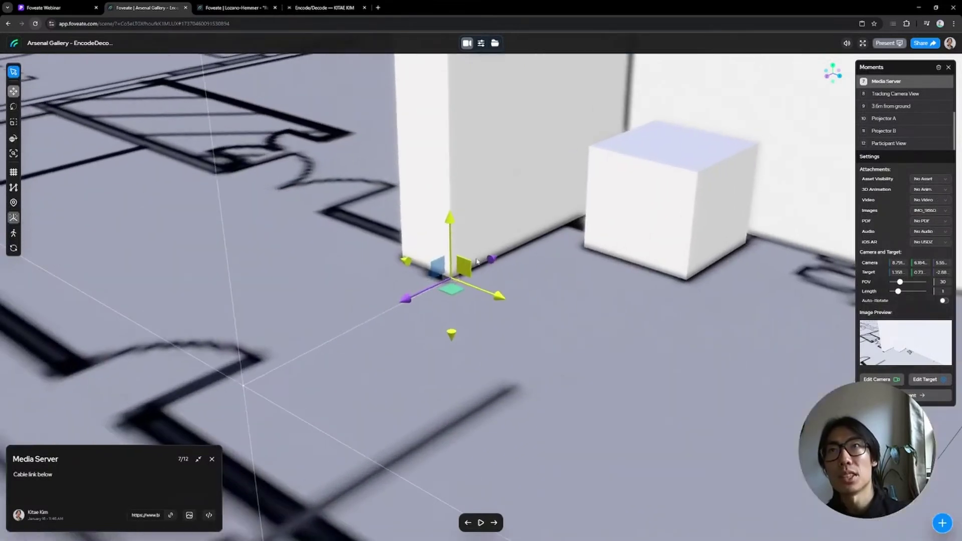
# Set the X and Y position of EncodeDecode3.glb to 0 and lock the model.
pyautogui.click(495, 43)
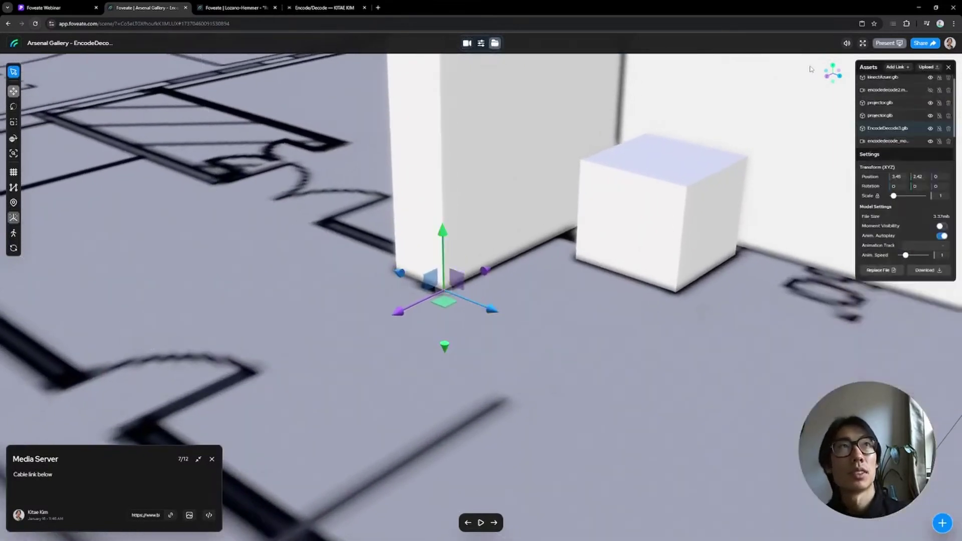
pyautogui.scroll(1, 886, 94)
pyautogui.click(889, 85)
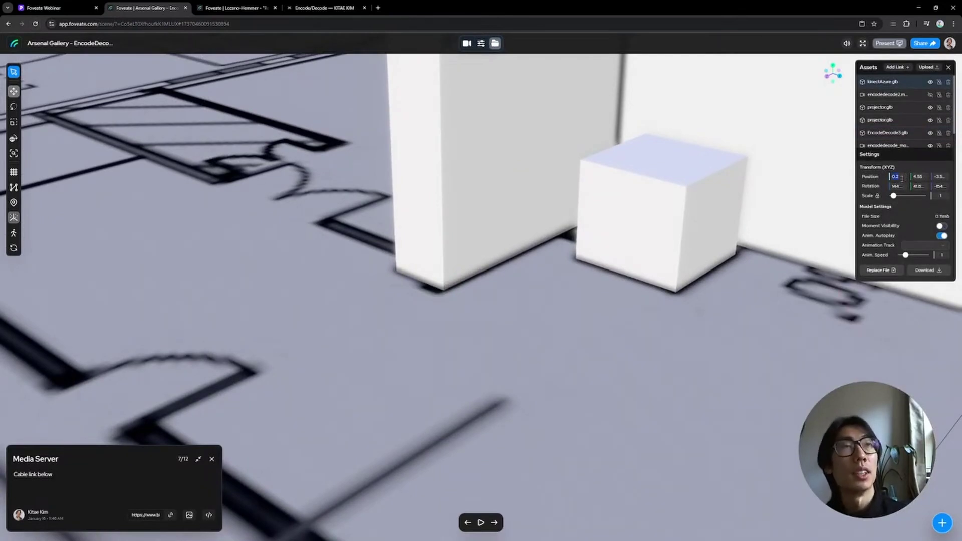
pyautogui.scroll(-1, 890, 129)
pyautogui.click(891, 116)
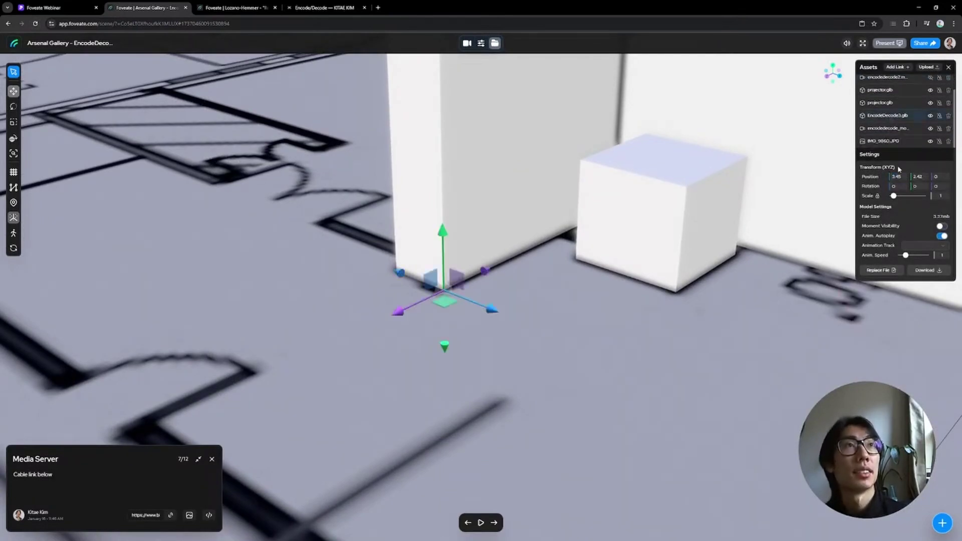
pyautogui.write('0')
pyautogui.press('Tab')
pyautogui.write('0')
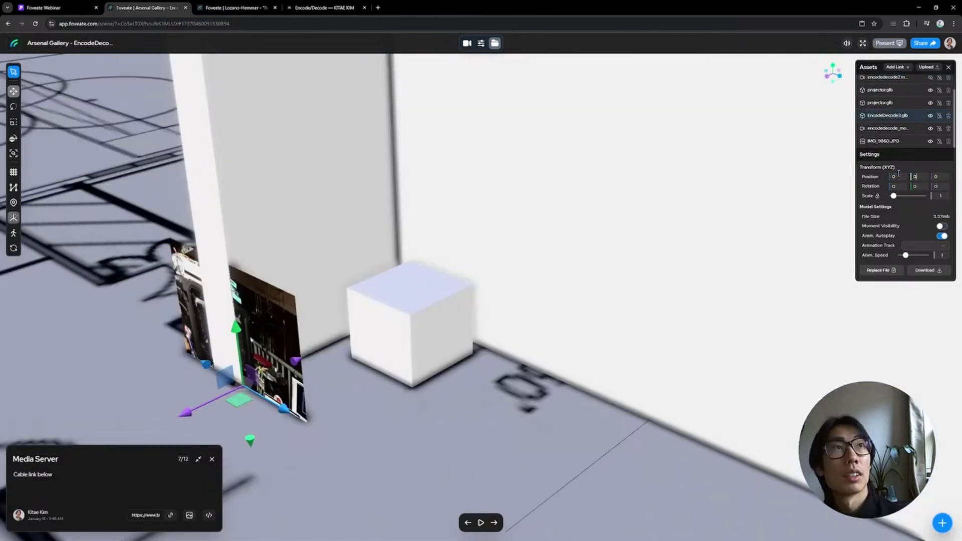
pyautogui.click(939, 115)
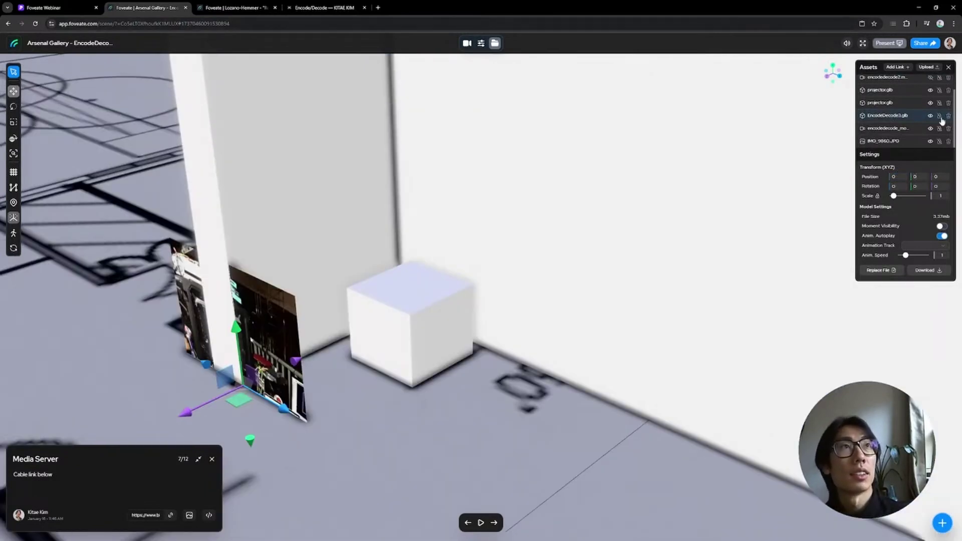
# Move the IMG_9860.JPG photo in front of the wall beside the media server box and check the moment's attached image.
pyautogui.click(897, 142)
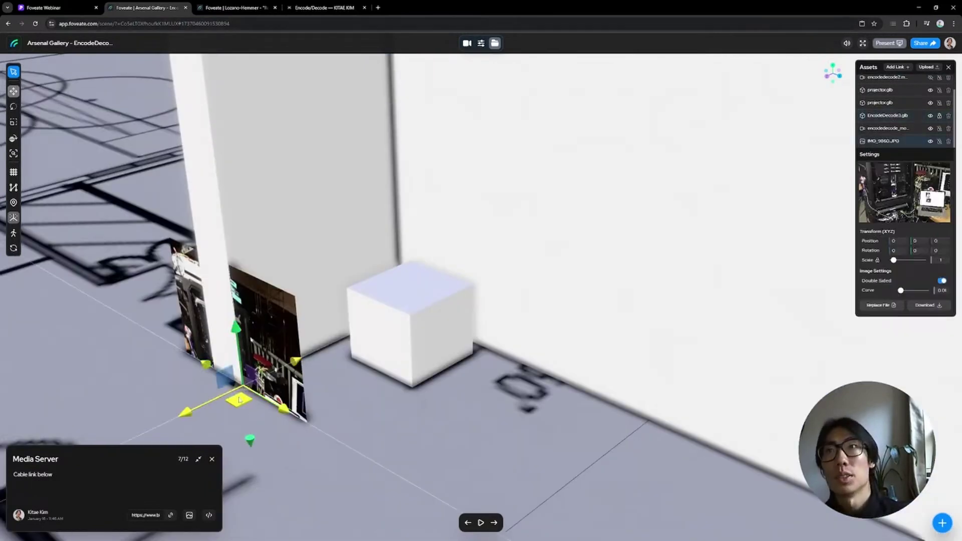
pyautogui.moveTo(252, 374); pyautogui.dragTo(516, 259)
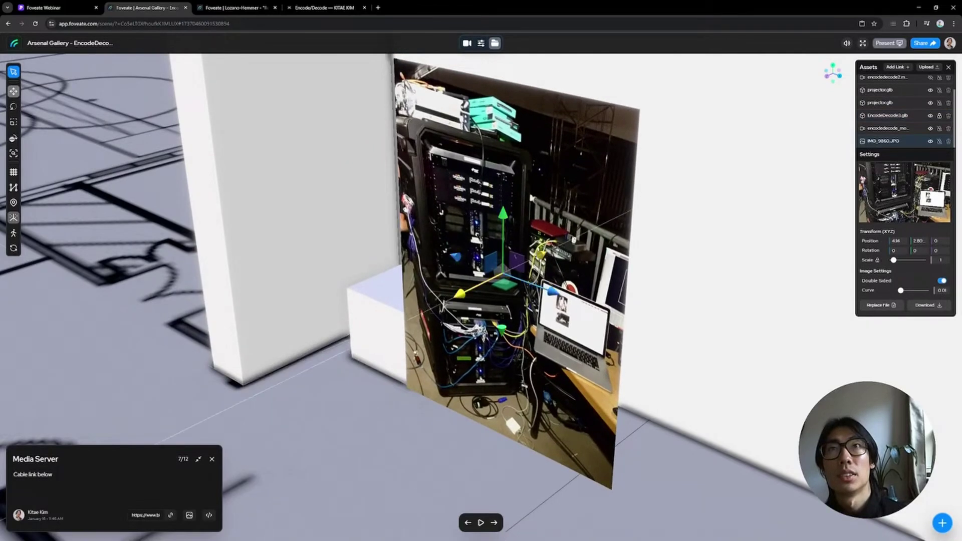
pyautogui.moveTo(463, 289); pyautogui.dragTo(549, 256)
pyautogui.moveTo(600, 314); pyautogui.dragTo(590, 309)
pyautogui.click(190, 516)
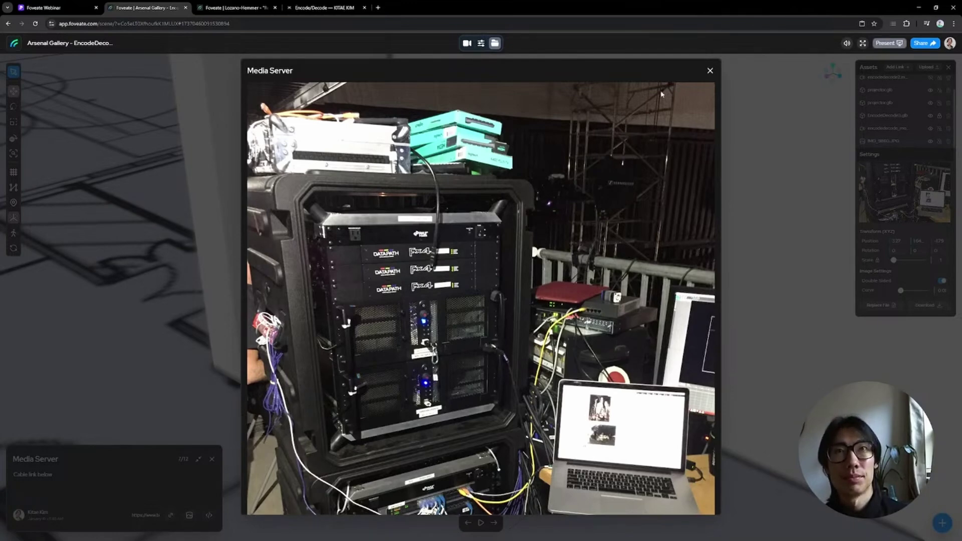
pyautogui.click(710, 71)
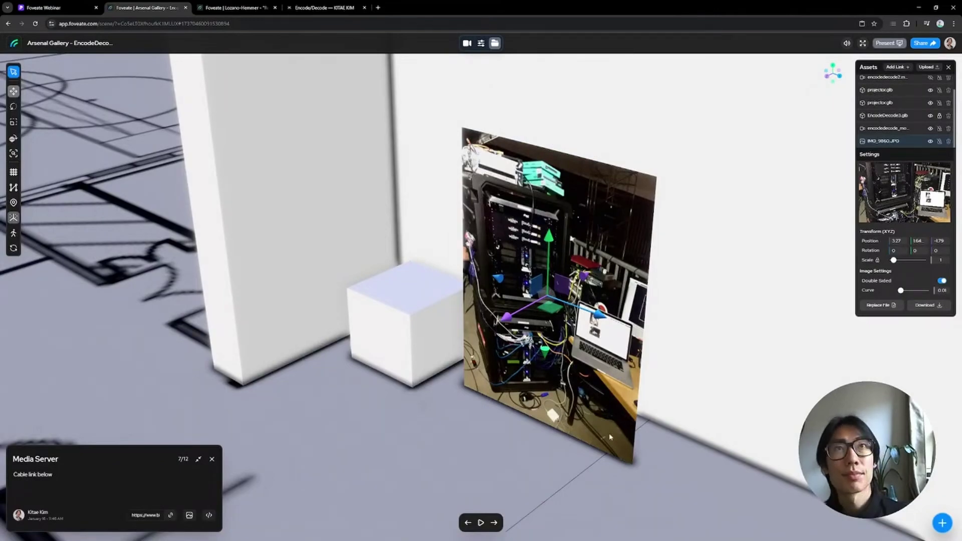
# Switch to Rhino, select the two wall surfaces carrying the VIDEO material to inspect them, and return to the Foveate scene.
pyautogui.moveTo(670, 170); pyautogui.dragTo(534, 260)
pyautogui.scroll(-6, 532, 273)
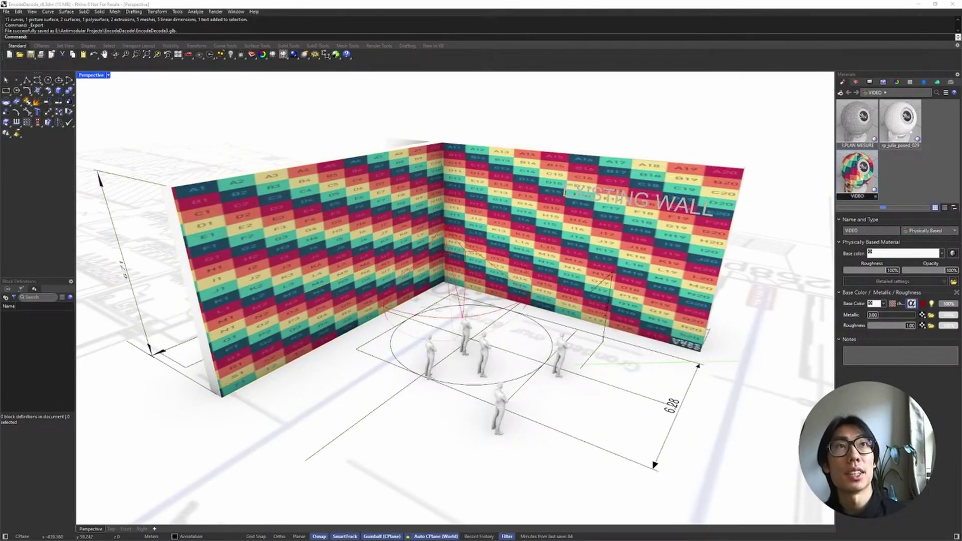
pyautogui.click(531, 230)
pyautogui.click(318, 272)
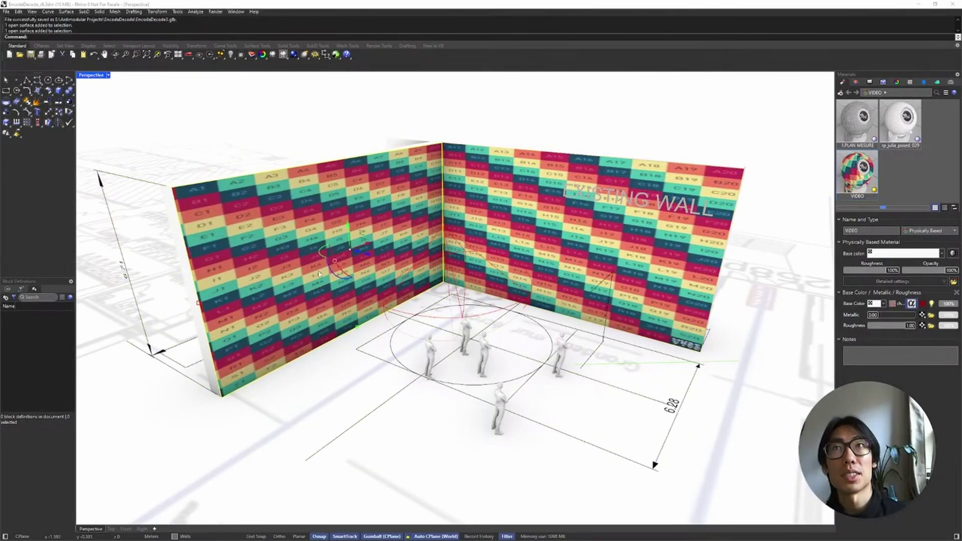
pyautogui.click(471, 200)
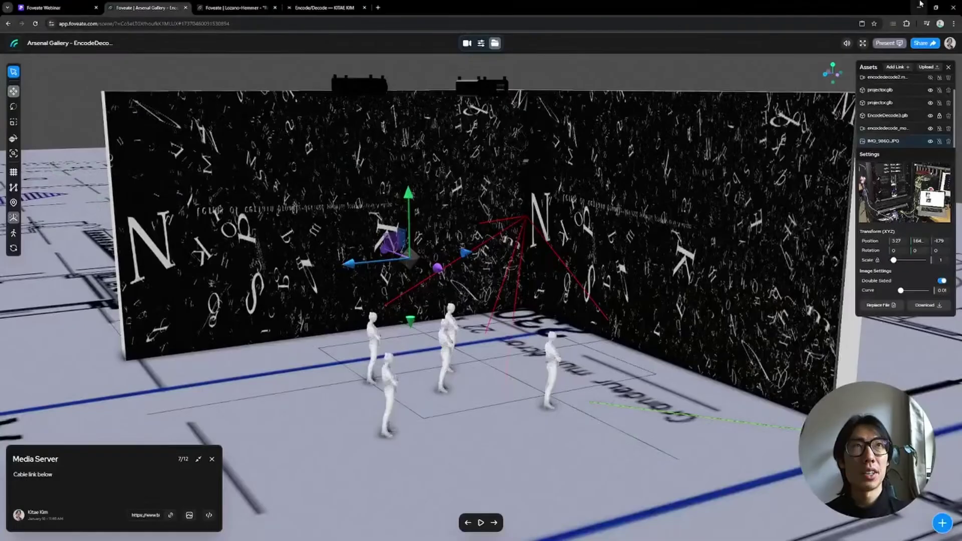
pyautogui.click(920, 4)
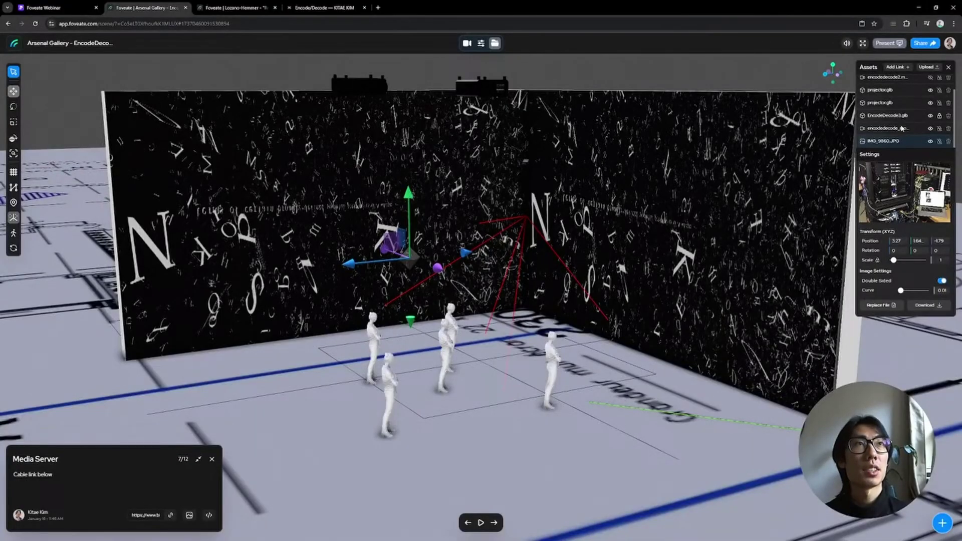
# Review the video mesh options of the encodedecode movie asset, keeping EncodeDecode3.glb as the chosen mesh.
pyautogui.click(902, 129)
pyautogui.click(913, 320)
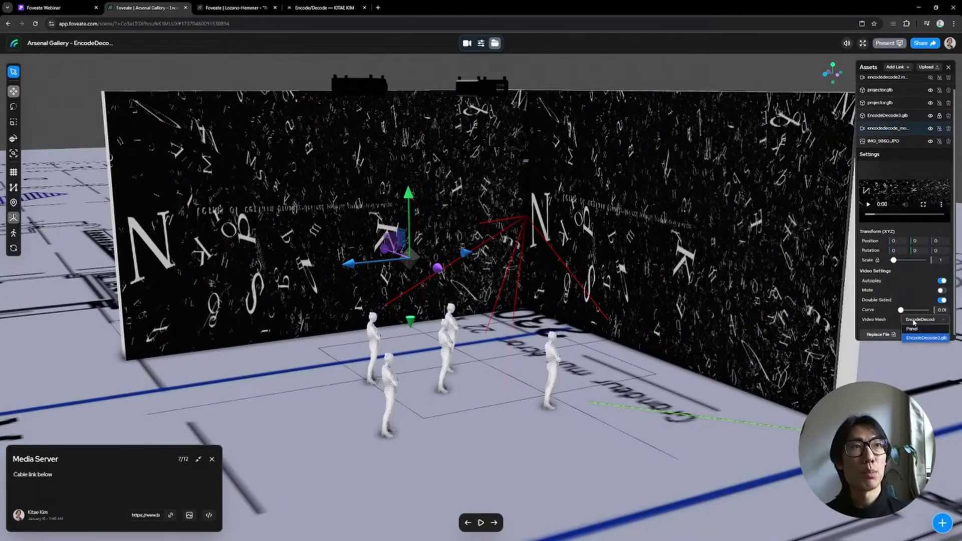
pyautogui.click(916, 338)
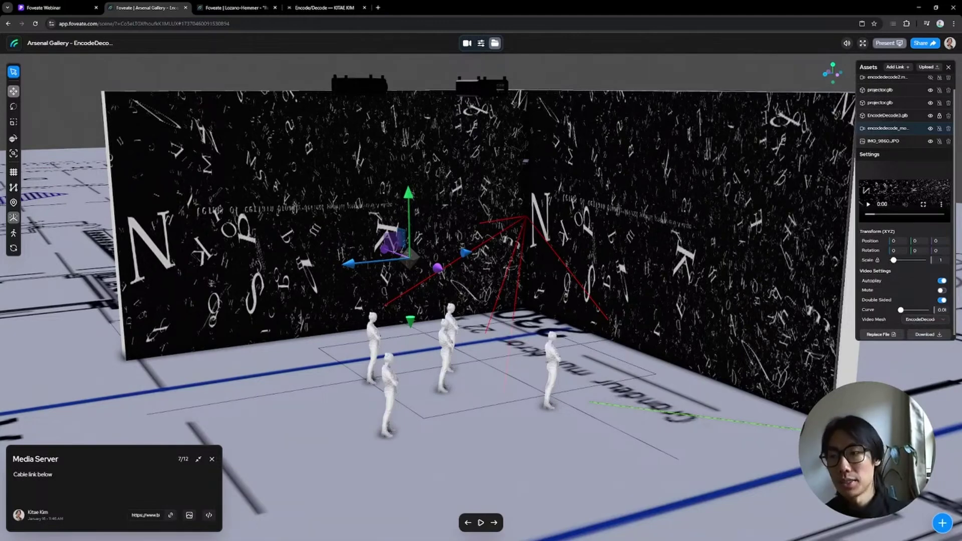
# Add fullscreen_hero.mp4 from the EncodeDecode folder to the scene and set its video mesh to EncodeDecode3.glb.
pyautogui.hotkey('alt', 'Tab')
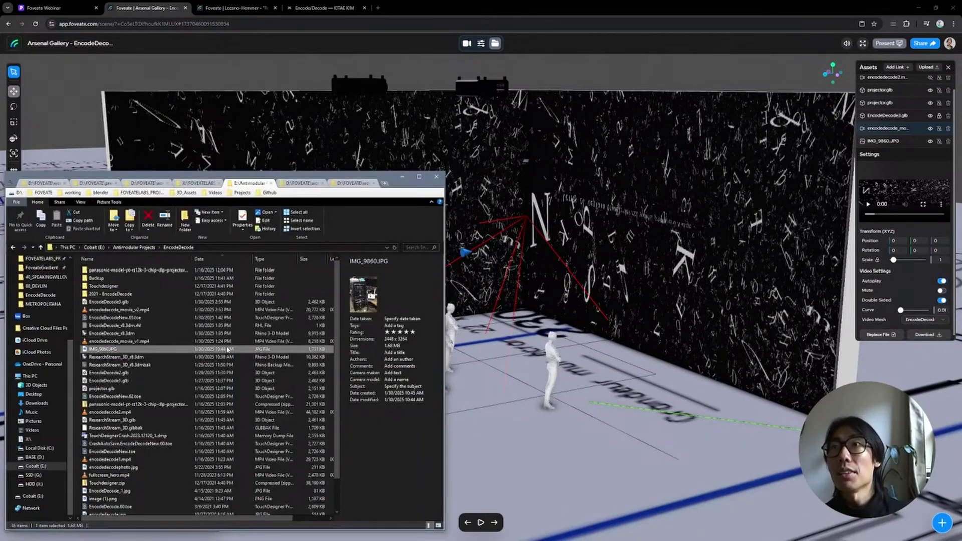
pyautogui.scroll(-2, 228, 349)
pyautogui.click(139, 440)
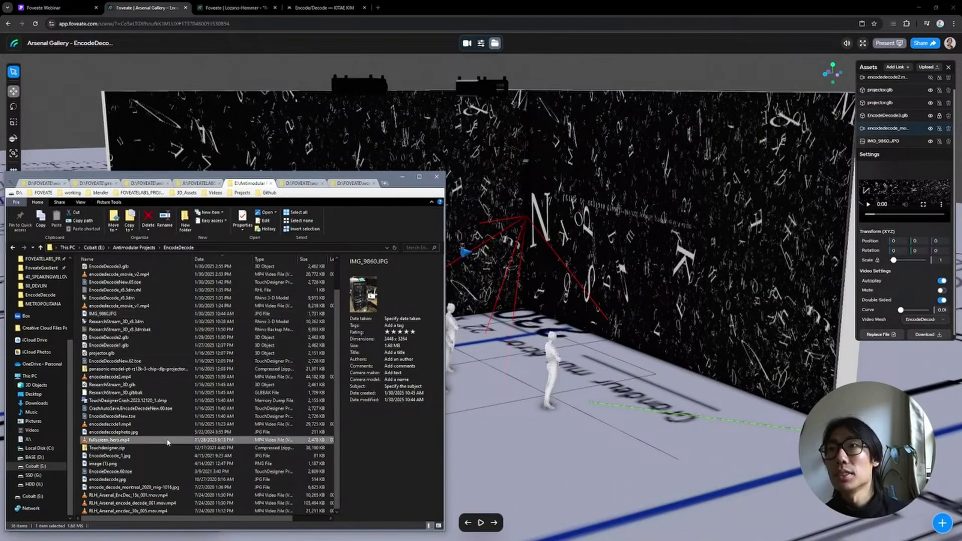
pyautogui.moveTo(140, 441); pyautogui.dragTo(707, 170)
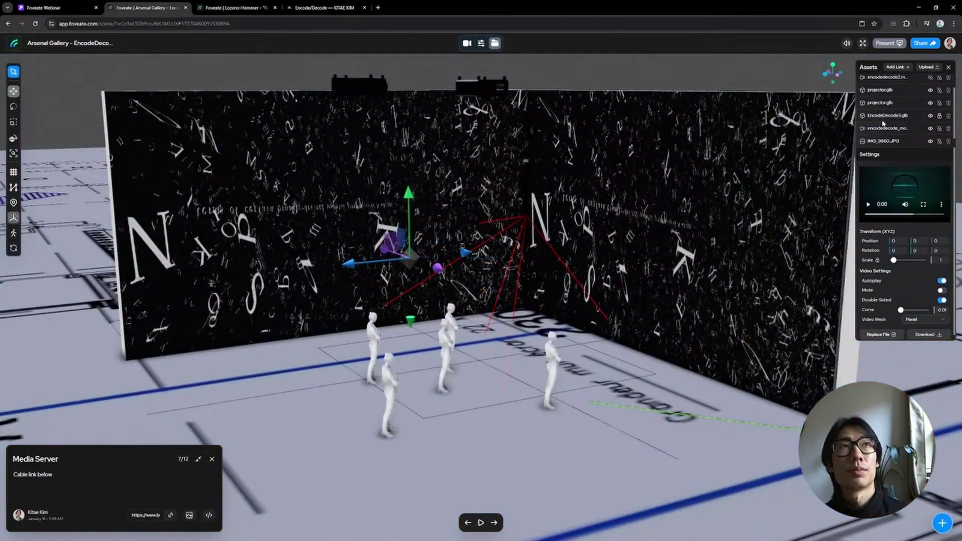
pyautogui.click(924, 320)
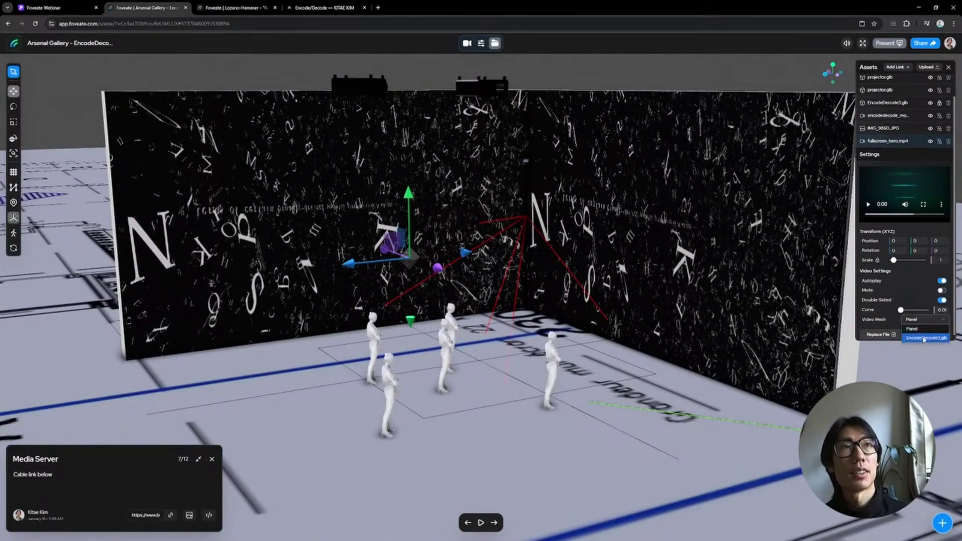
pyautogui.click(924, 338)
# Preview the new wall video across the Installation Overview and 'Encode Decode' moments and return to the Media Server moment.
pyautogui.click(482, 523)
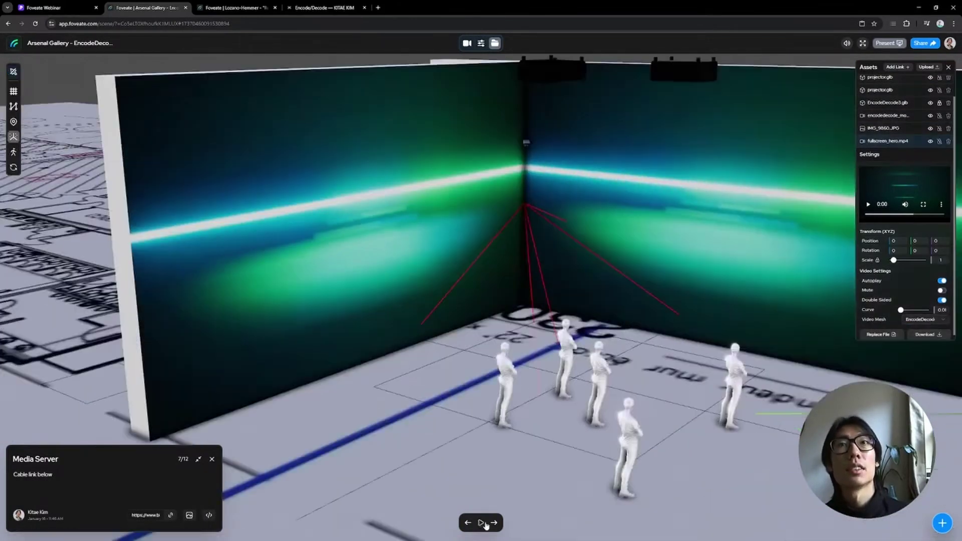
pyautogui.press('Left')
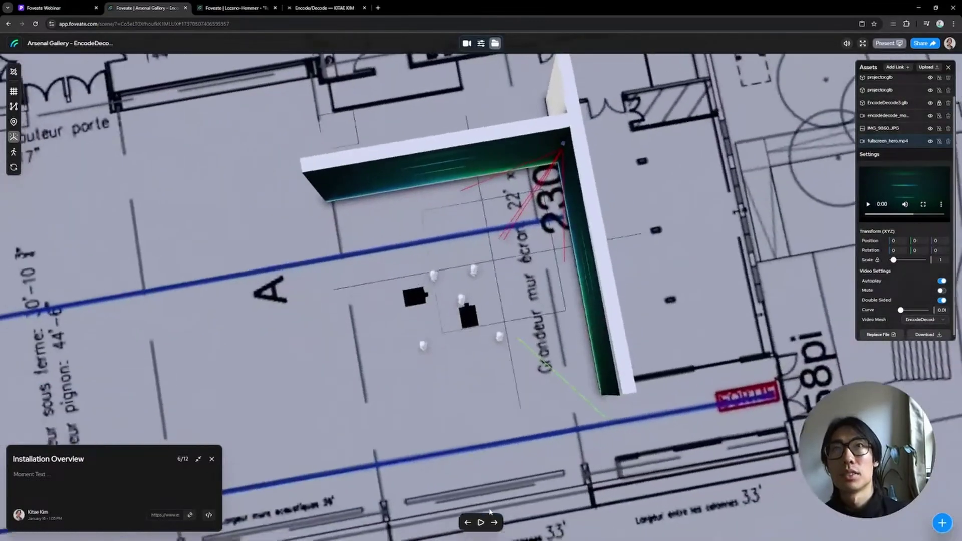
pyautogui.press('Left')
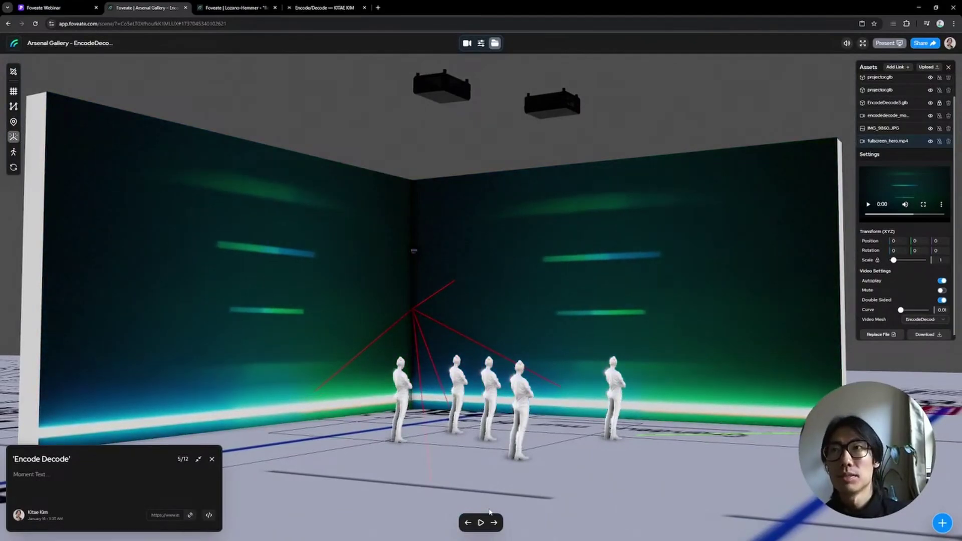
pyautogui.press('Right')
pyautogui.press('Right')
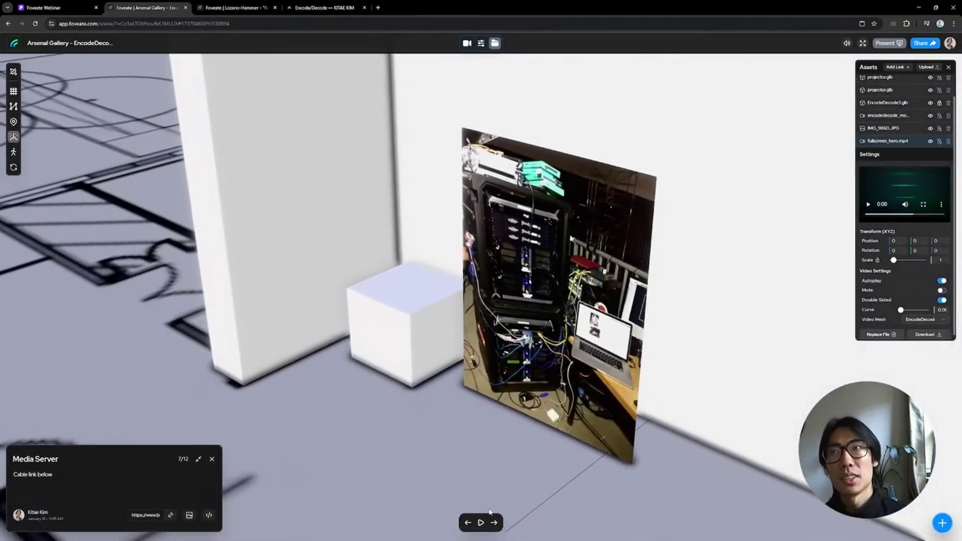
pyautogui.press('Right')
pyautogui.press('Left')
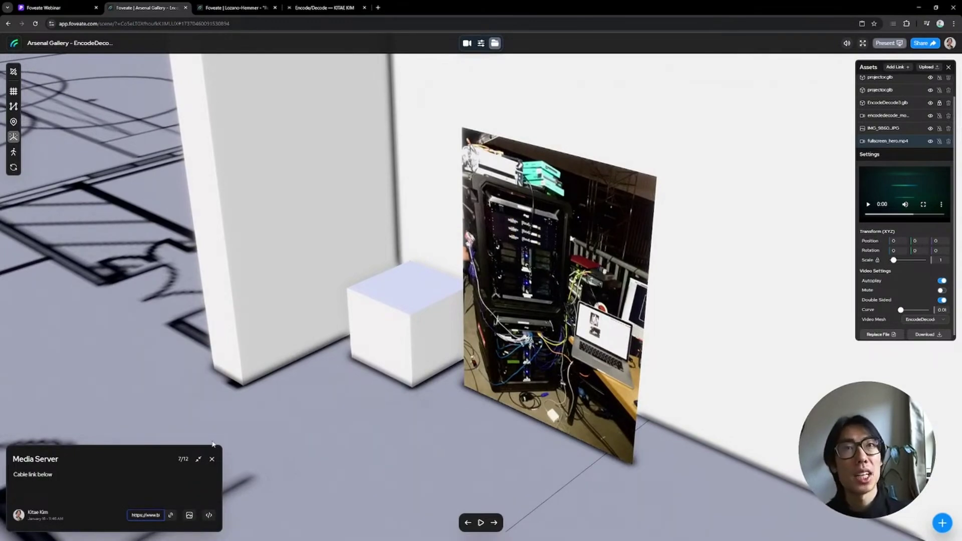
# Open the Media Server moment's cable link, view the product's connector photo, and go back to the scene.
pyautogui.click(171, 516)
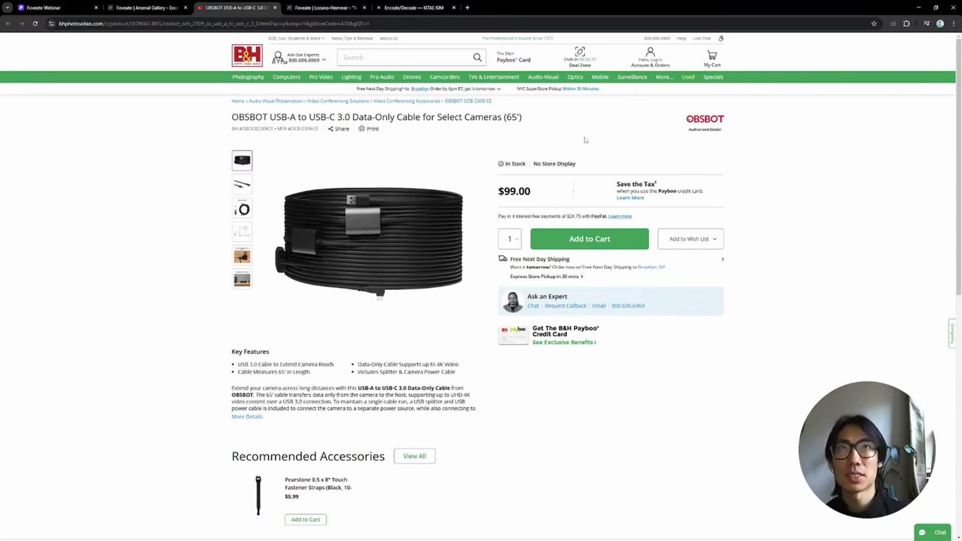
pyautogui.click(242, 184)
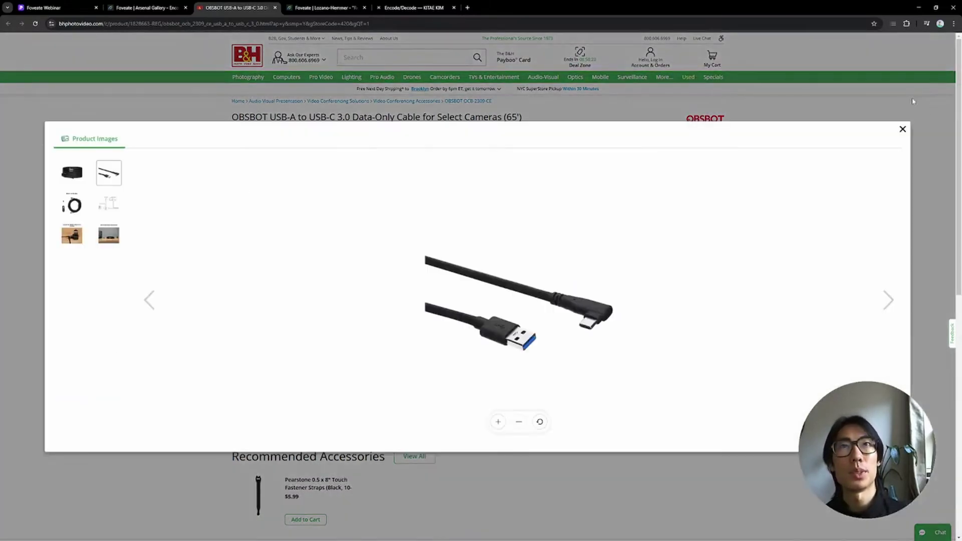
pyautogui.click(902, 130)
pyautogui.click(149, 8)
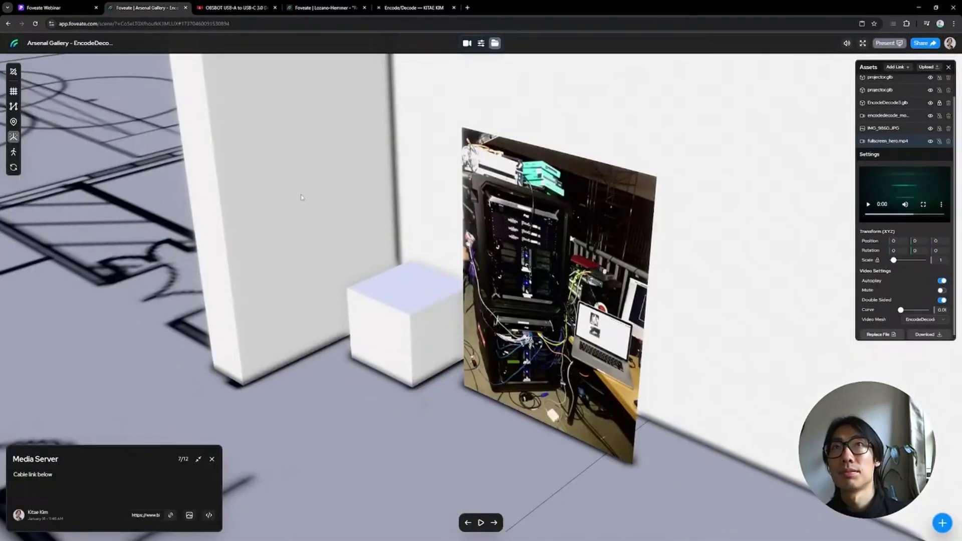
# Visit the Tracking Camera View and 3.6m from ground moments, and examine the camera's mounting position and the overall installation.
pyautogui.click(495, 522)
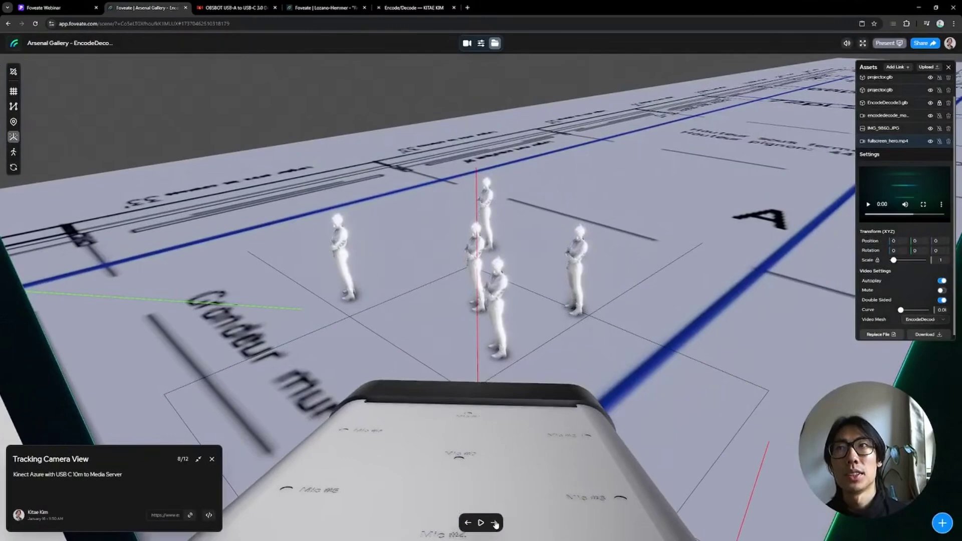
pyautogui.click(495, 522)
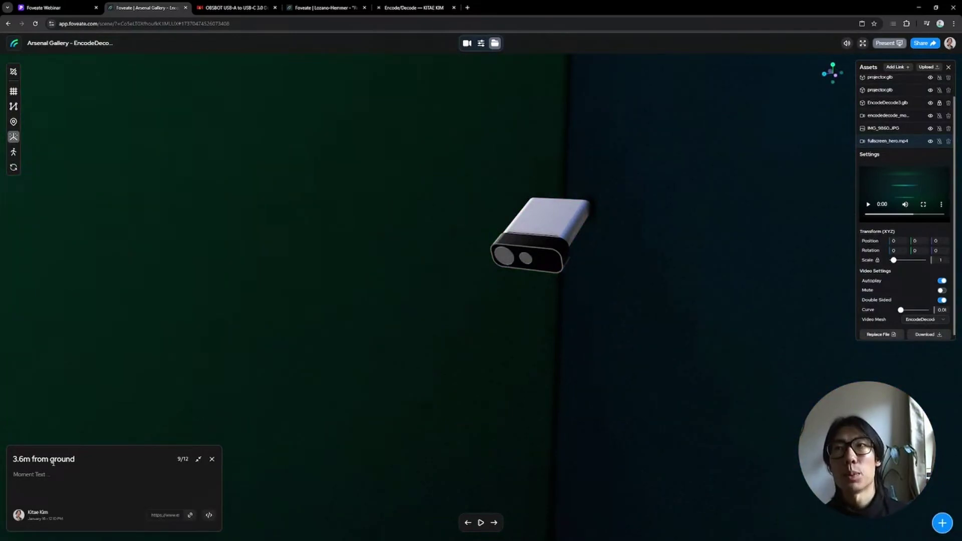
pyautogui.scroll(-10, 539, 235)
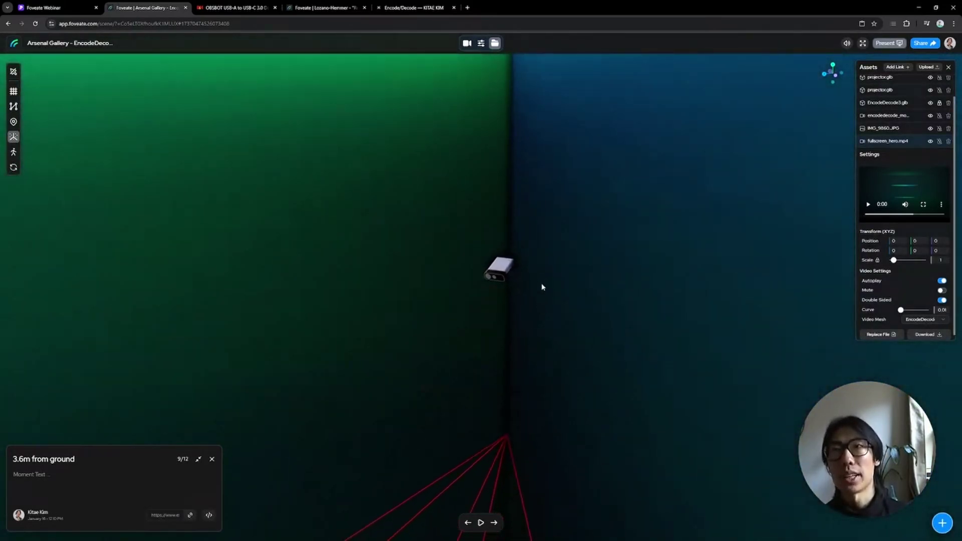
pyautogui.moveTo(541, 286); pyautogui.dragTo(564, 202)
pyautogui.scroll(-5, 564, 207)
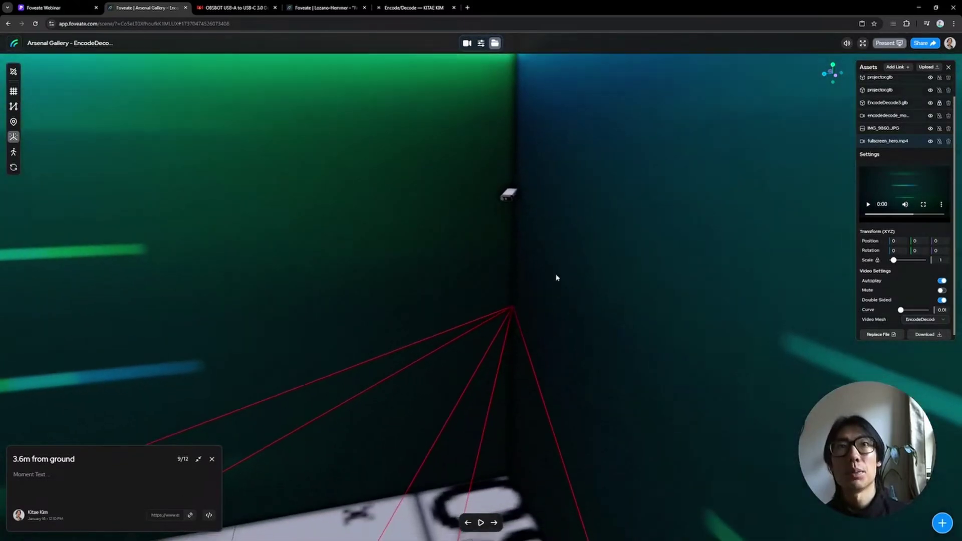
pyautogui.moveTo(556, 277); pyautogui.dragTo(545, 181, button='right')
pyautogui.scroll(-3, 544, 151)
pyautogui.scroll(-5, 543, 149)
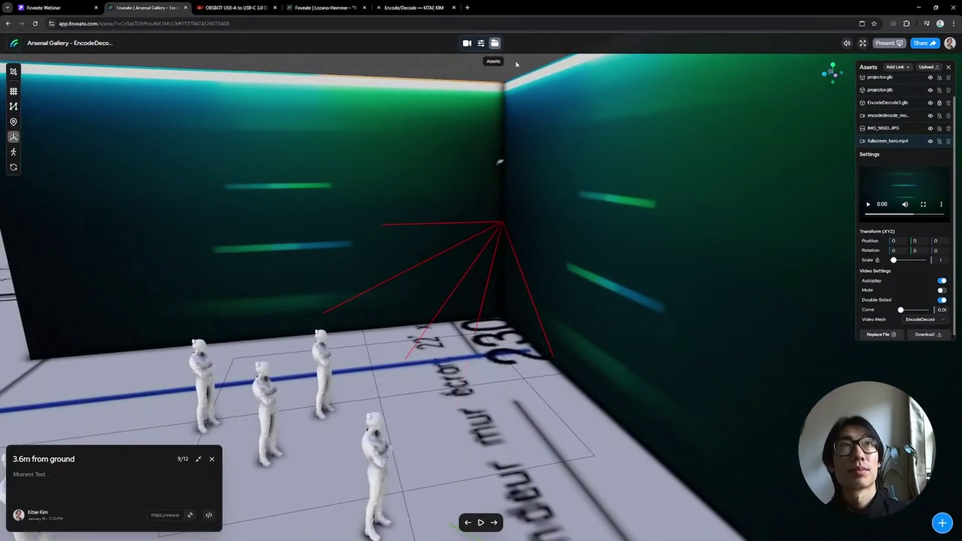
pyautogui.scroll(-5, 531, 282)
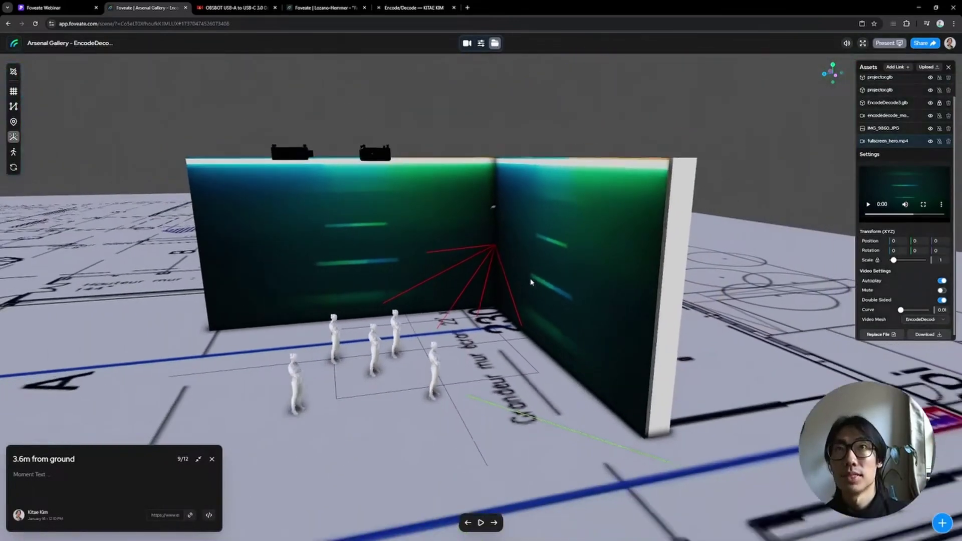
pyautogui.moveTo(531, 282); pyautogui.dragTo(490, 239)
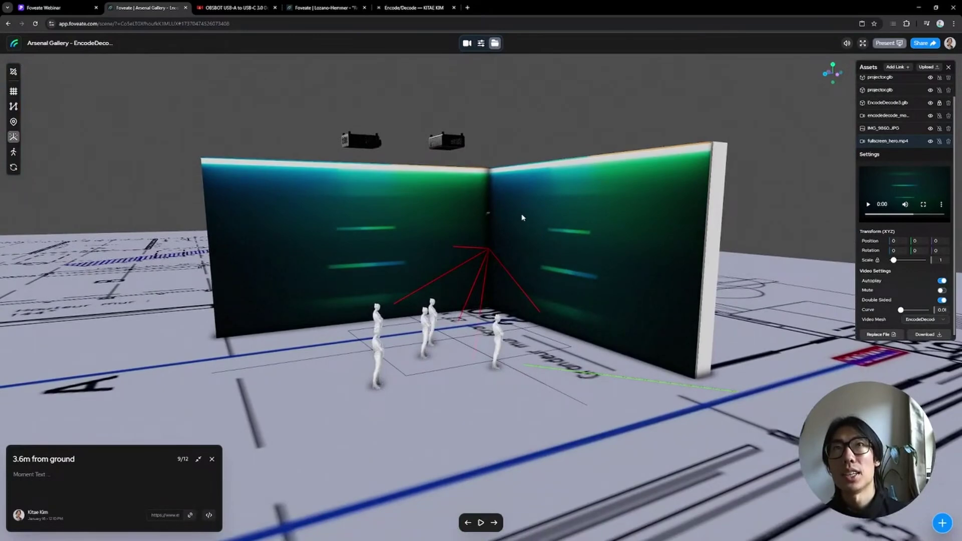
pyautogui.moveTo(516, 231); pyautogui.dragTo(507, 258)
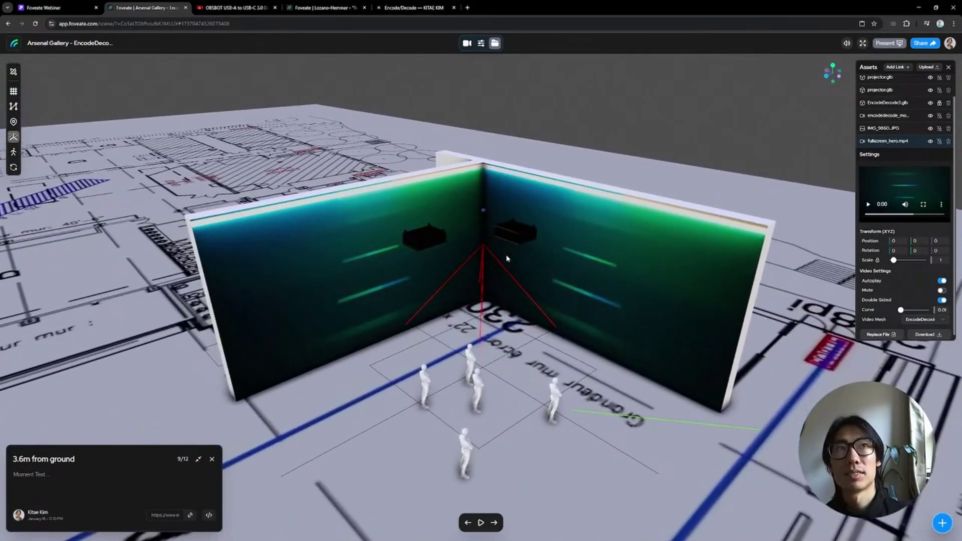
# Open the scene's sharing settings and disable its share link.
pyautogui.click(924, 43)
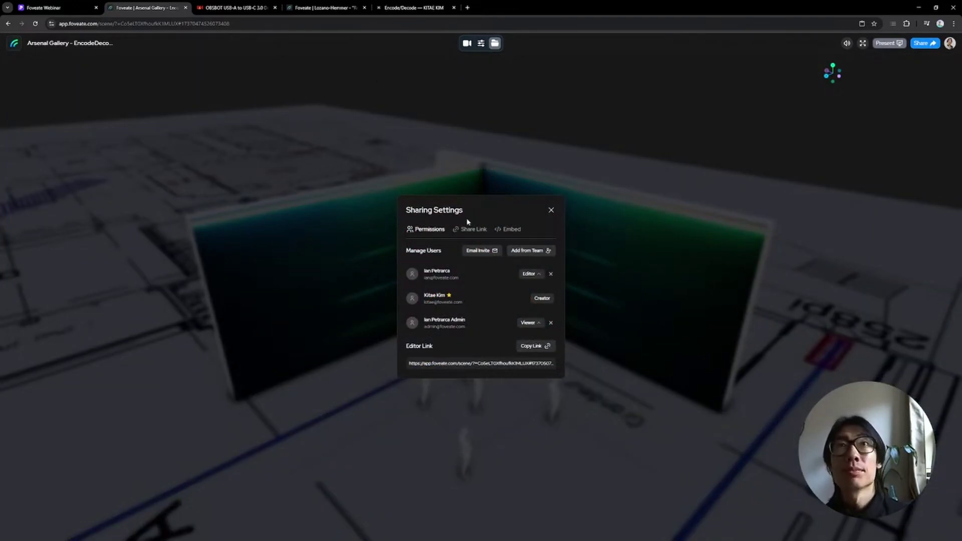
pyautogui.click(472, 229)
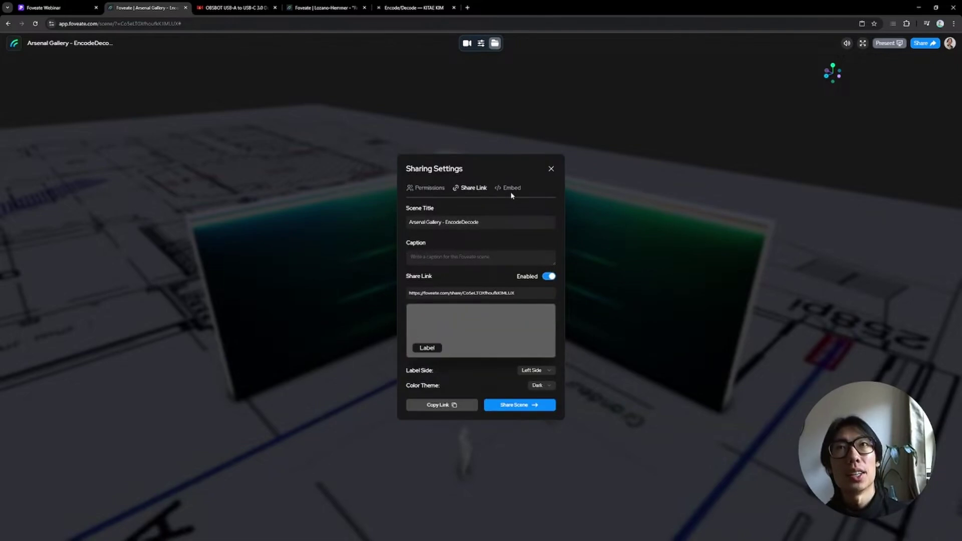
pyautogui.click(553, 277)
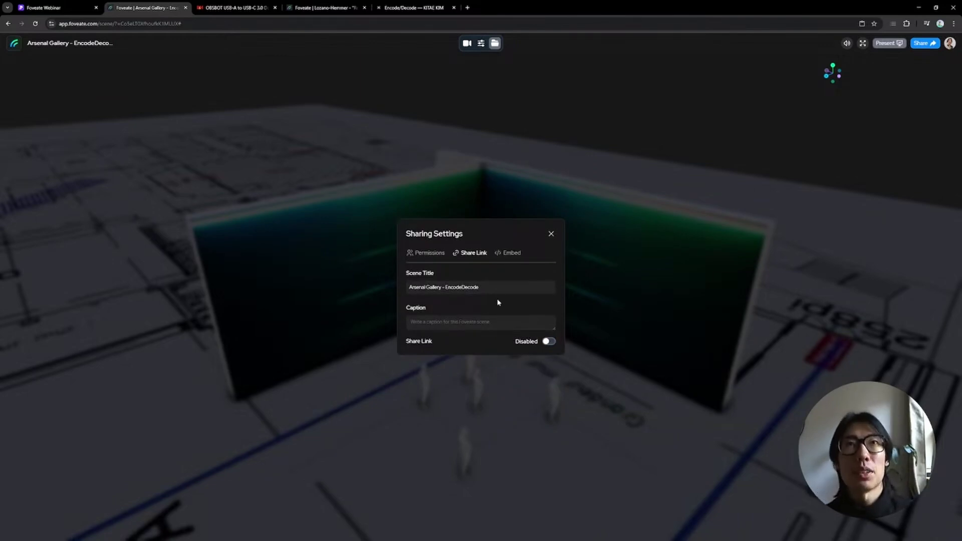
# Set the scene permission of the first user listed in the sharing settings to Viewer.
pyautogui.click(435, 255)
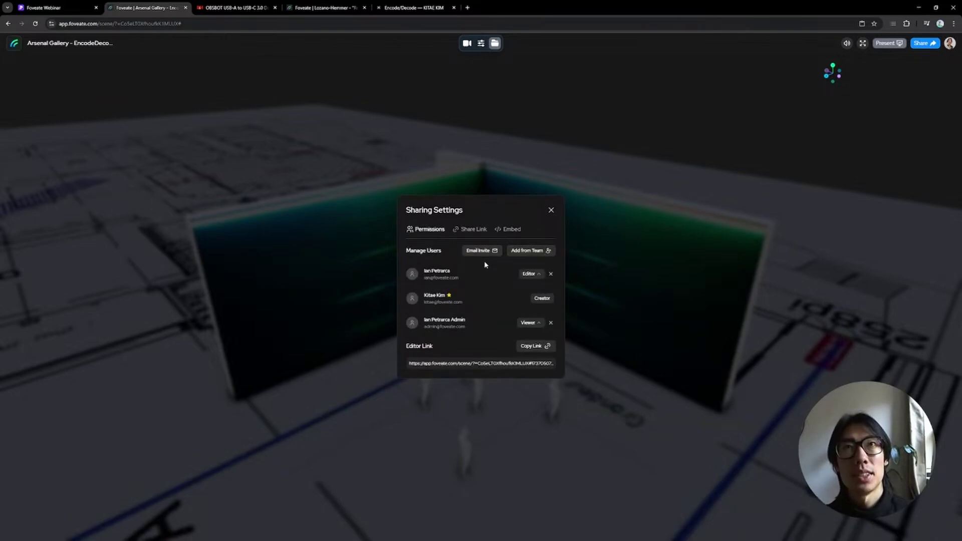
pyautogui.click(530, 274)
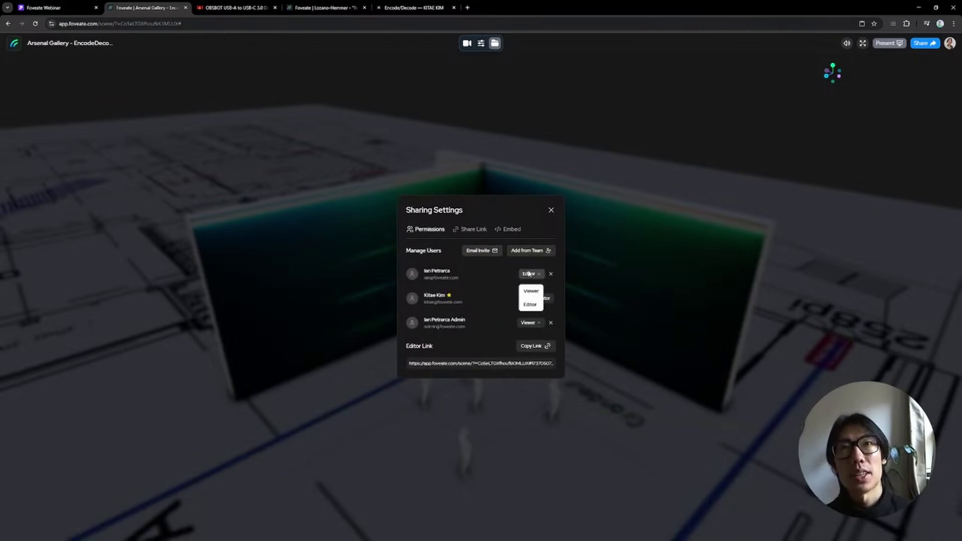
pyautogui.click(531, 291)
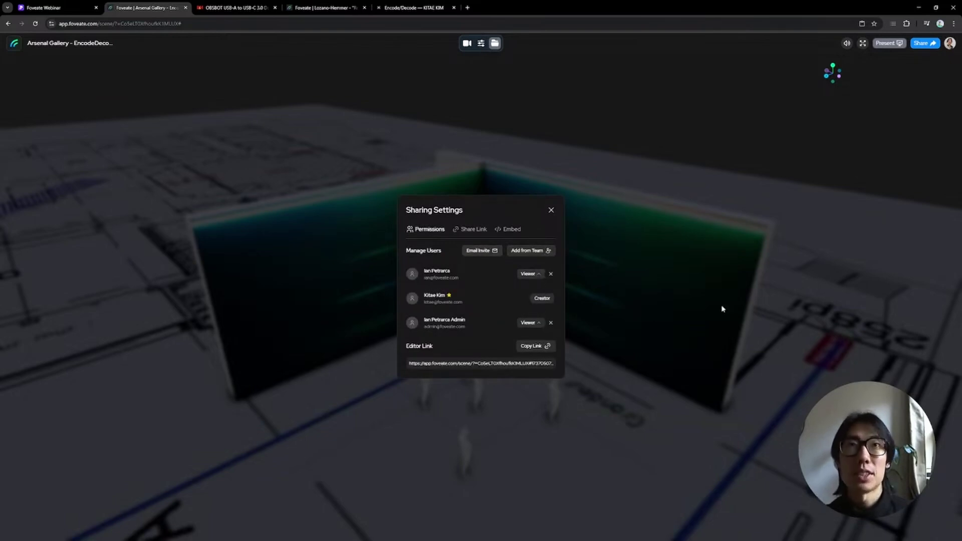
# Review the scene's share link, user permissions and embed code options, and close the sharing settings.
pyautogui.click(485, 232)
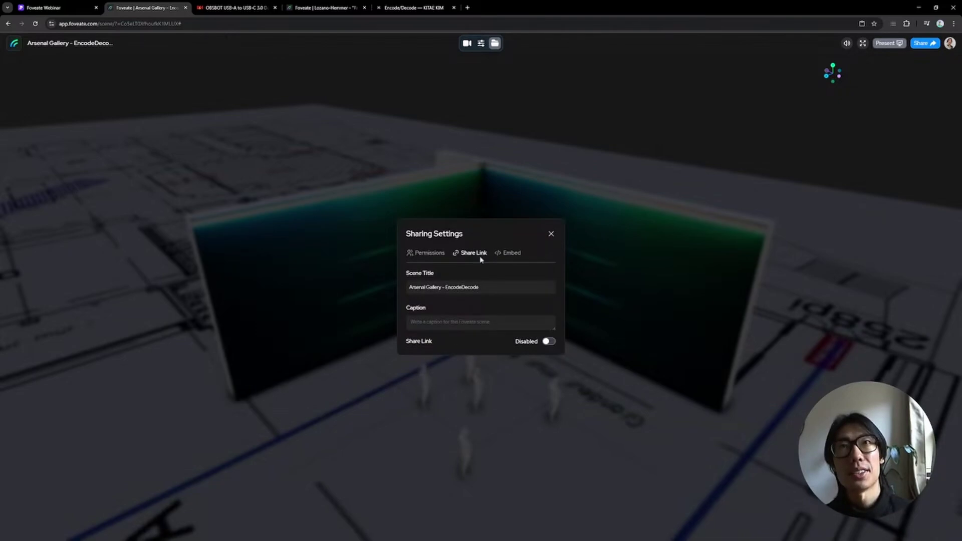
pyautogui.click(442, 253)
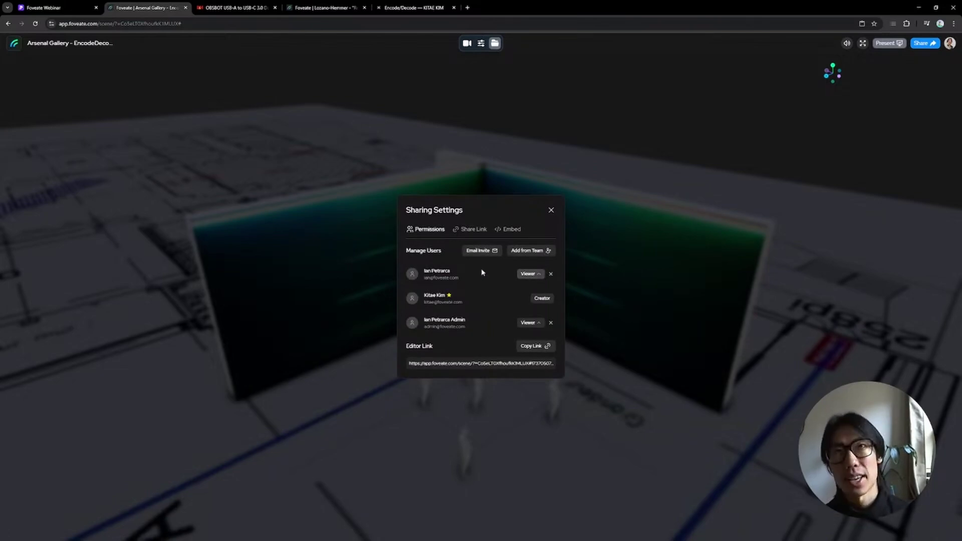
pyautogui.click(506, 230)
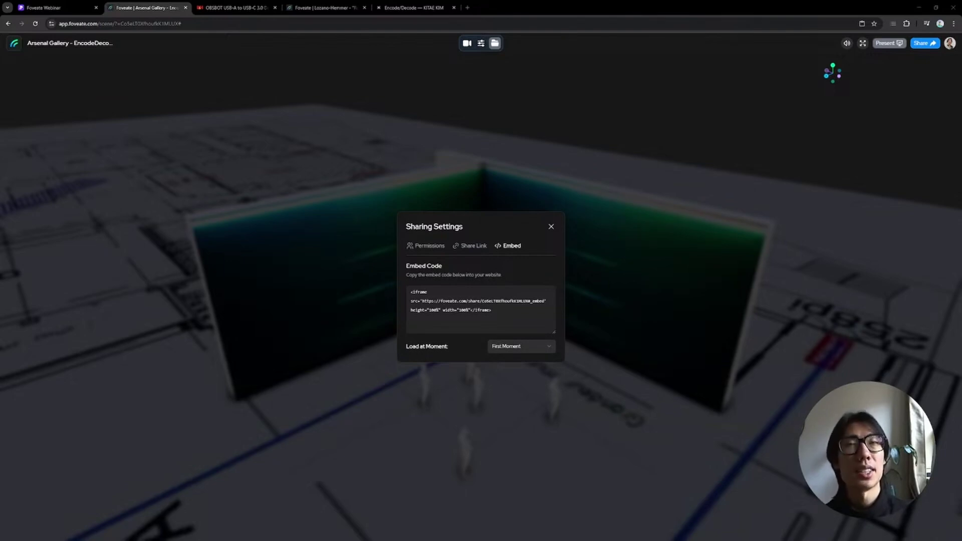
pyautogui.click(551, 226)
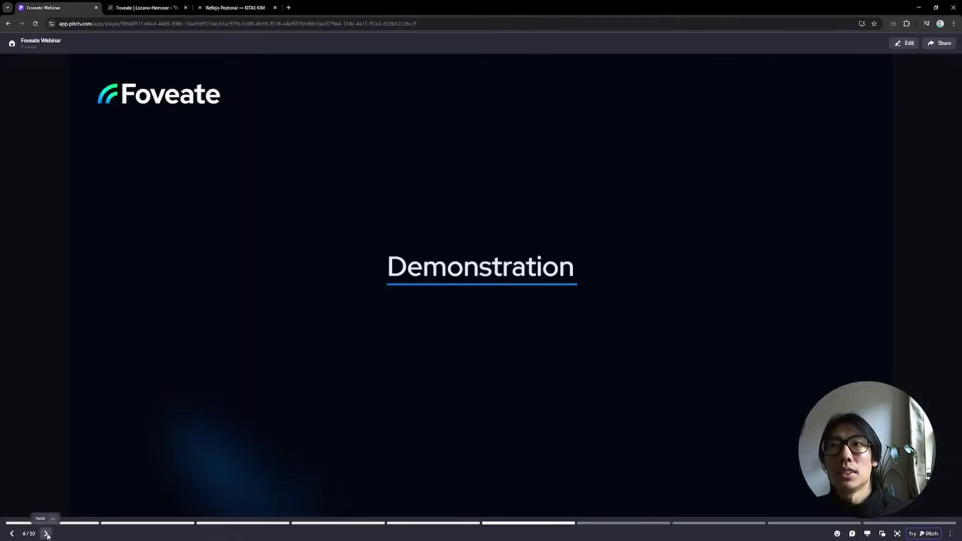
# Switch to the Foveate Webinar presentation in Pitch and advance from the Demonstration slide to Key Takeaways.
pyautogui.click(45, 533)
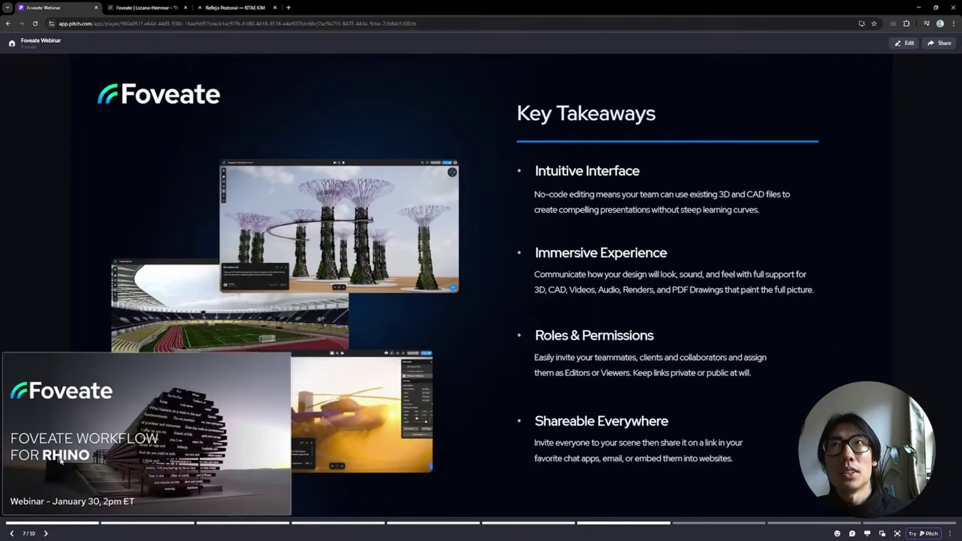